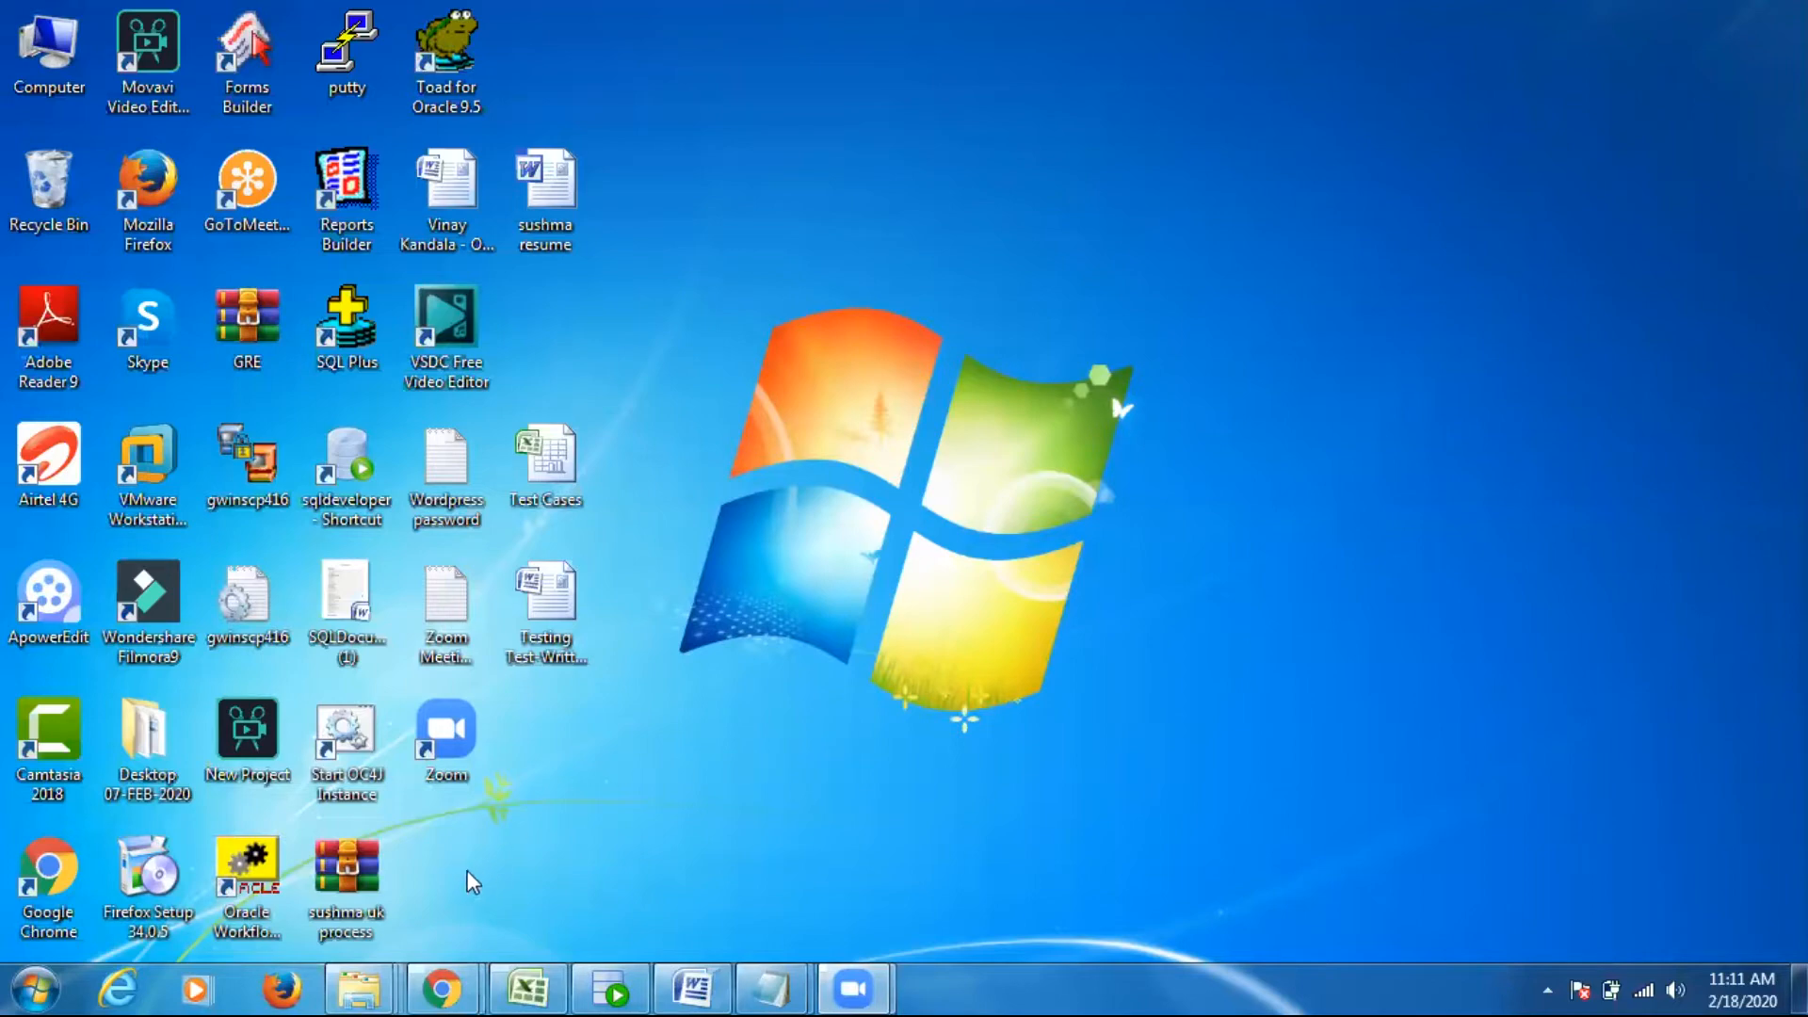
- Open the SOFTWARE folder on drive E in the file explorer
mouse_move(359, 989)
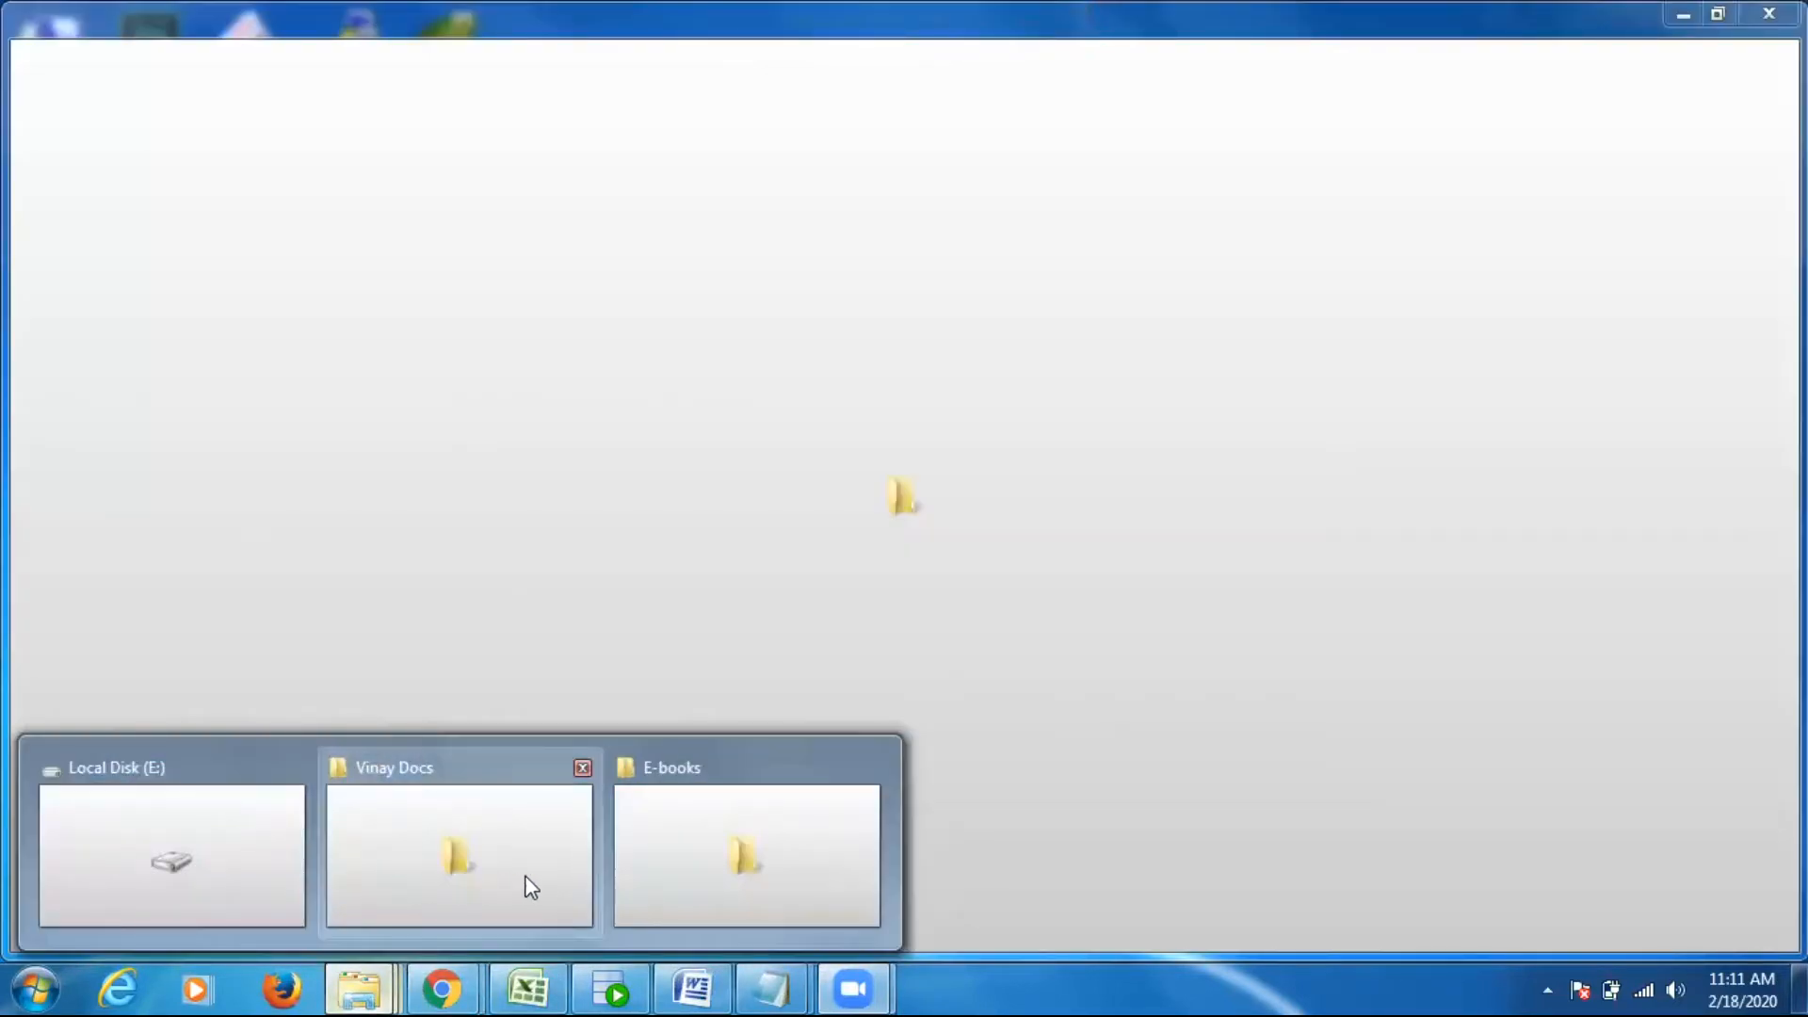
click(525, 884)
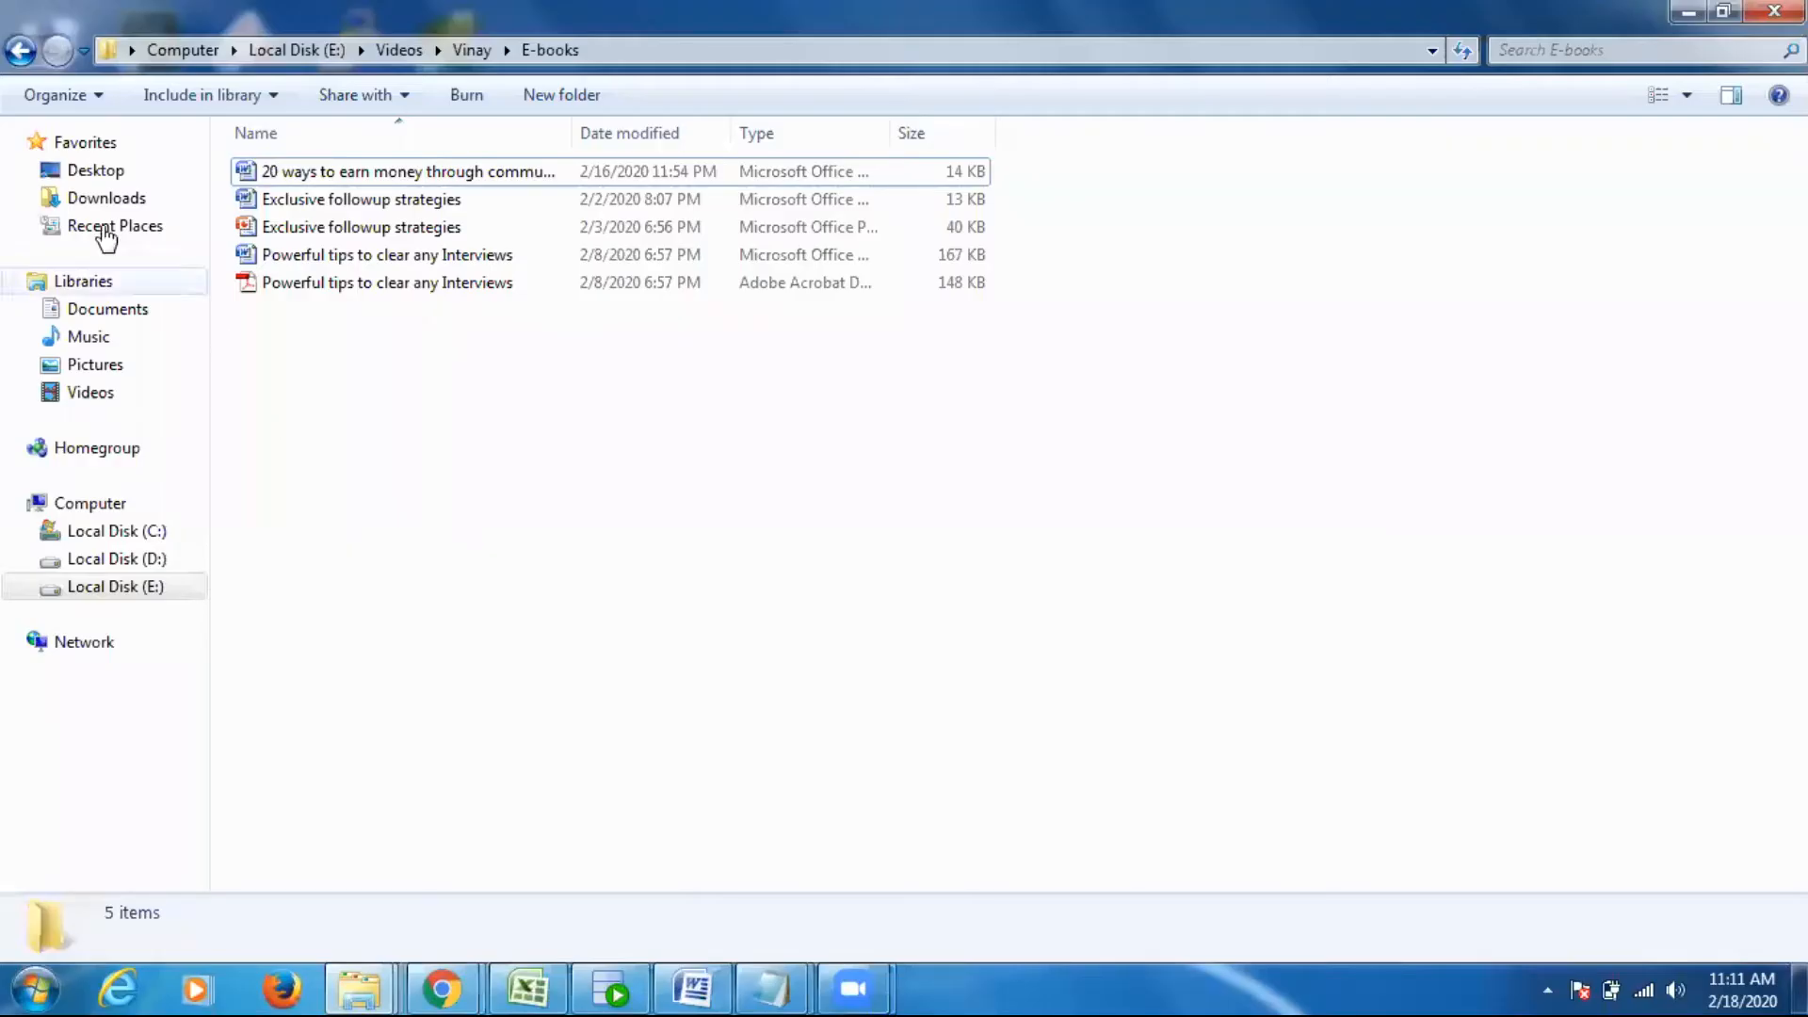
click(21, 51)
click(20, 51)
click(21, 51)
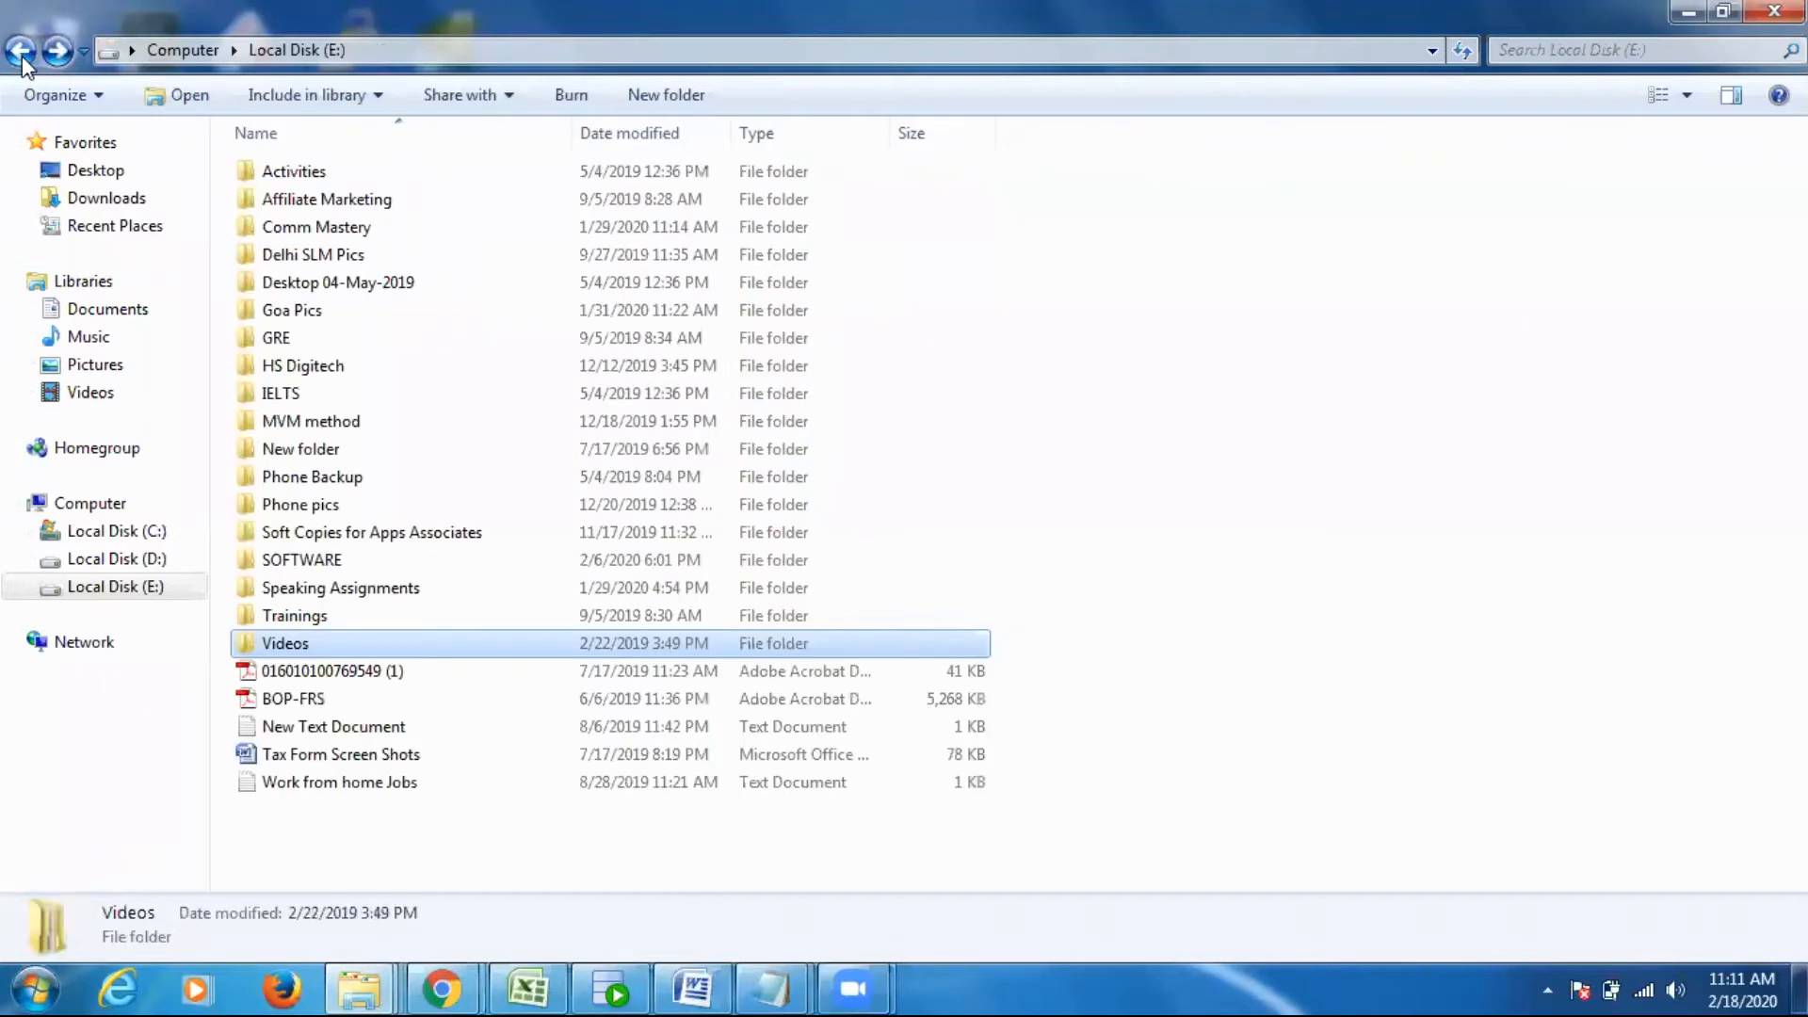
double_click(344, 560)
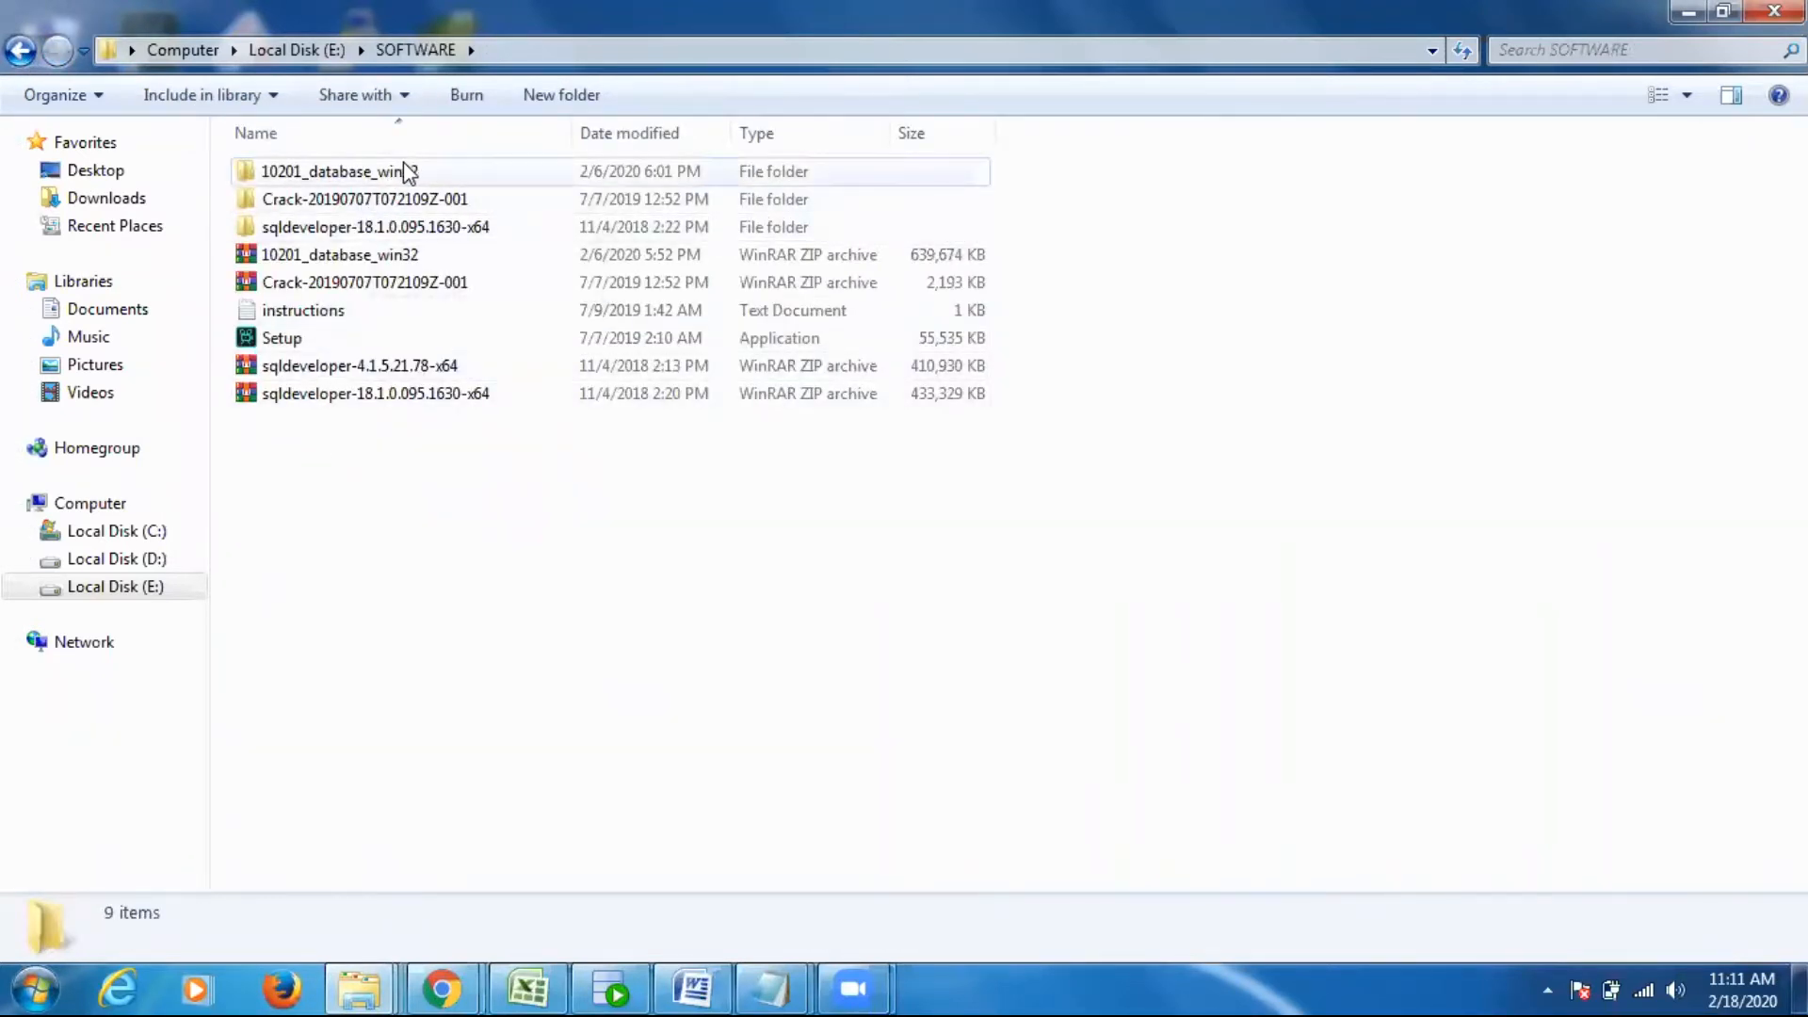
- Identify the 10201_database_win32 archive and open the database folder inside its extracted folder
click(391, 256)
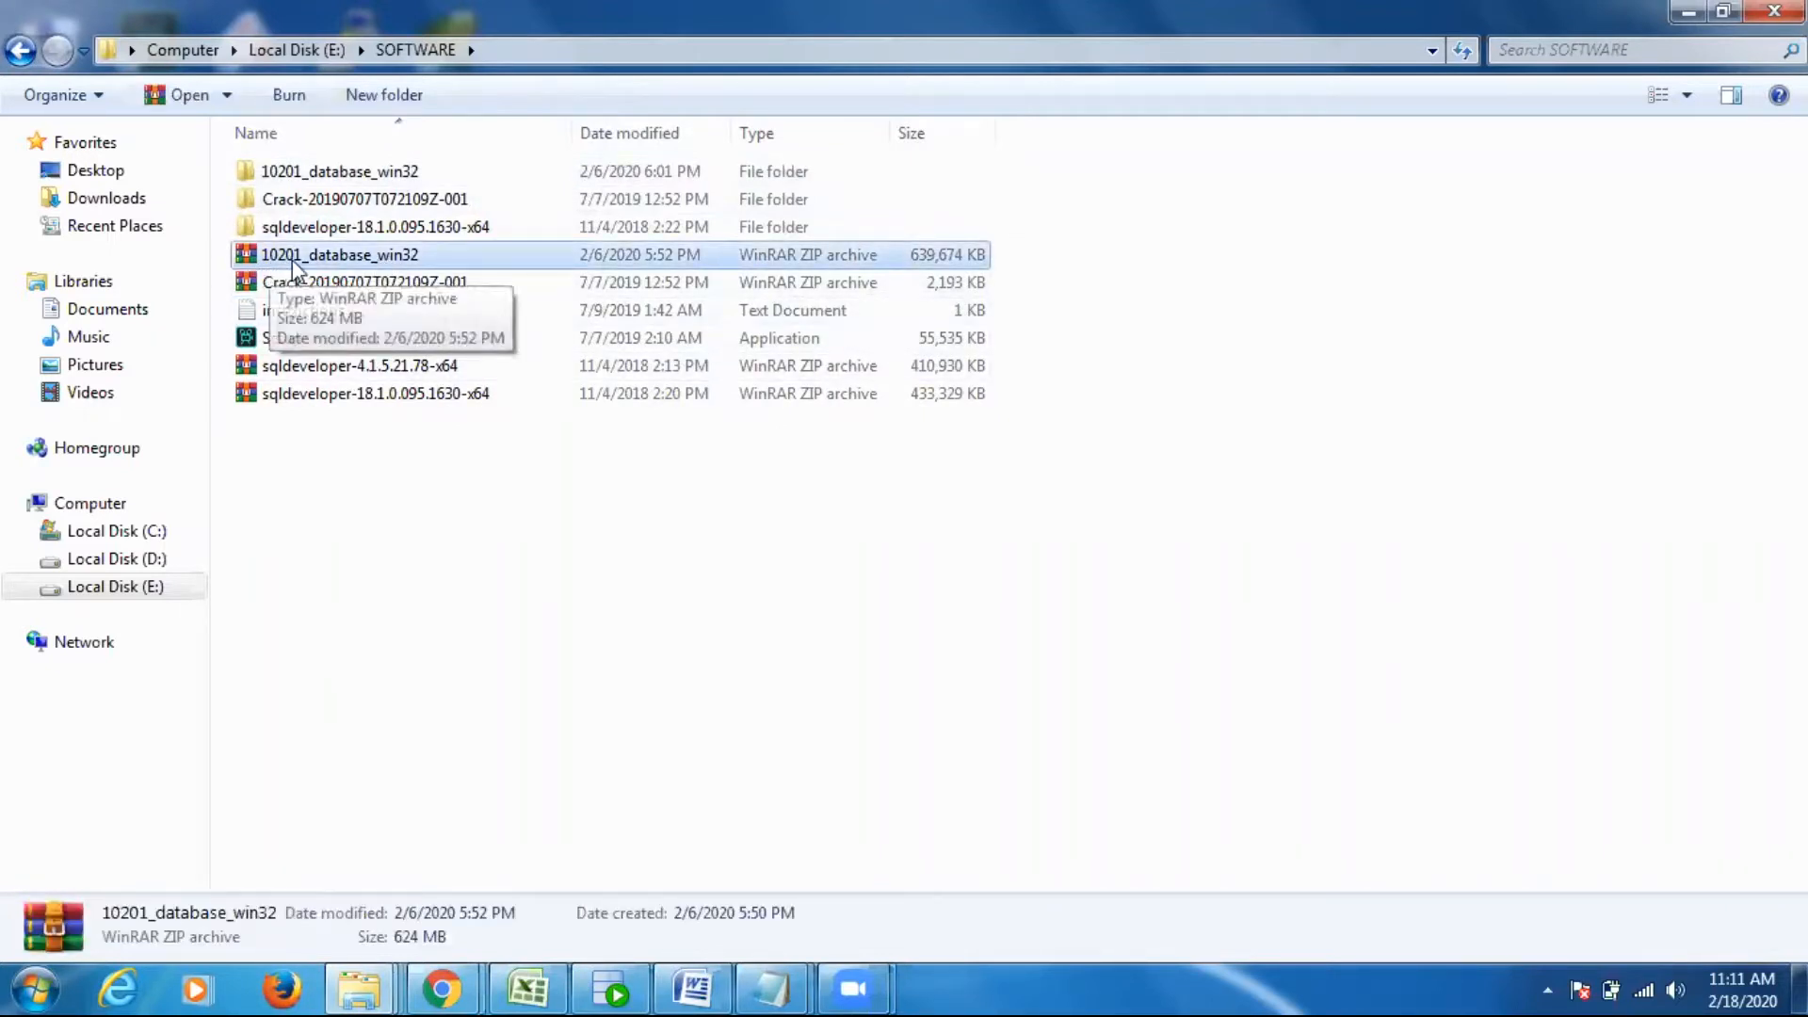
double_click(381, 170)
double_click(337, 175)
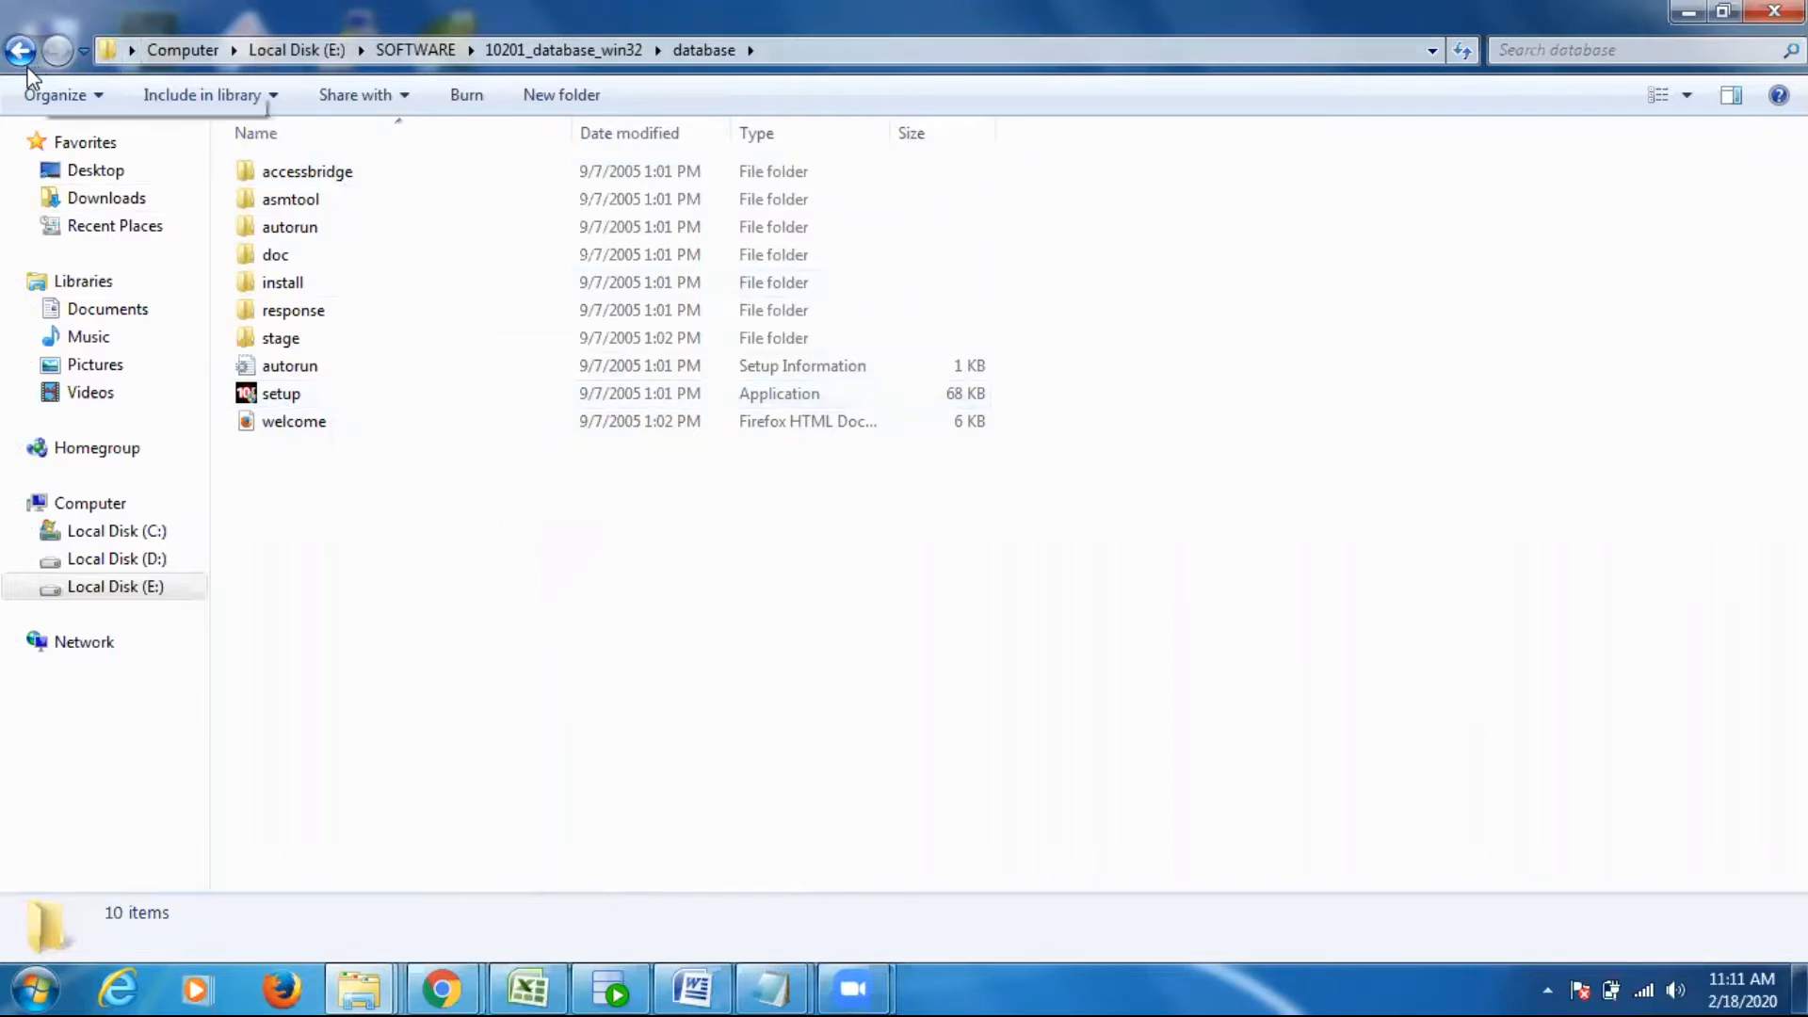
- Run the Oracle Database 10g setup to view the installation method options, close the installer without installing and return to the desktop
click(337, 390)
double_click(414, 394)
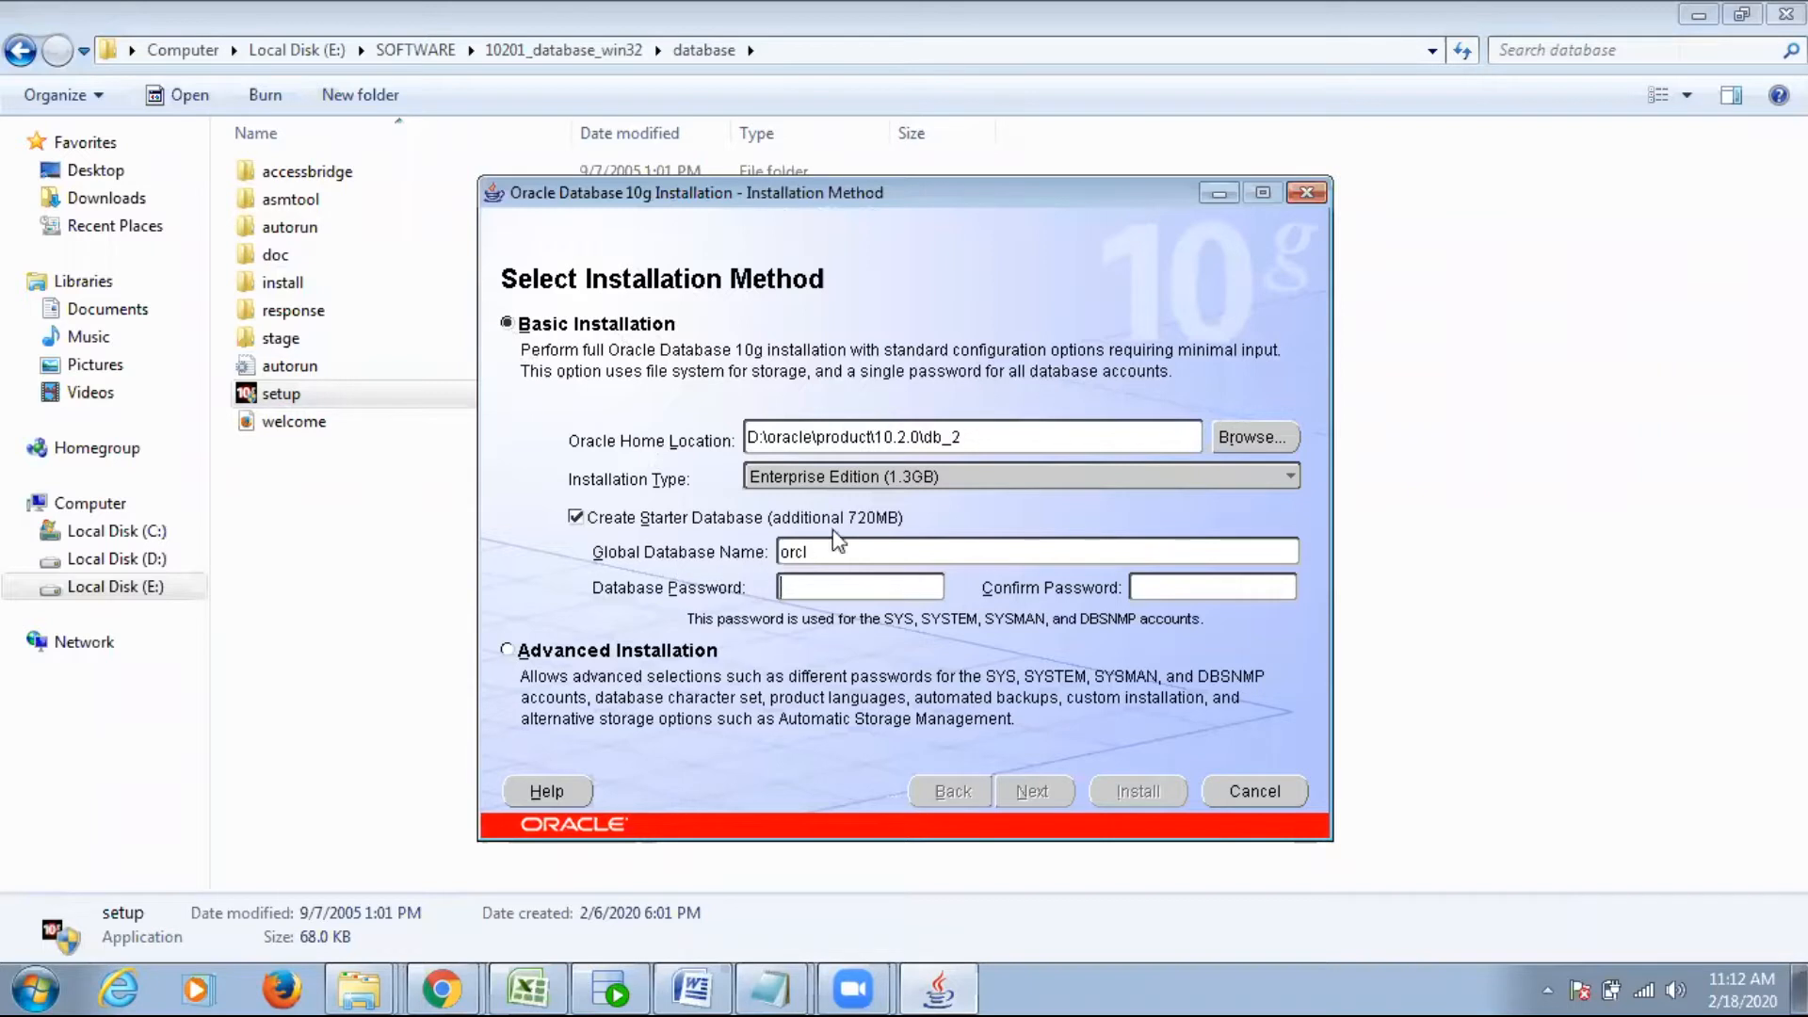
click(805, 551)
click(1307, 198)
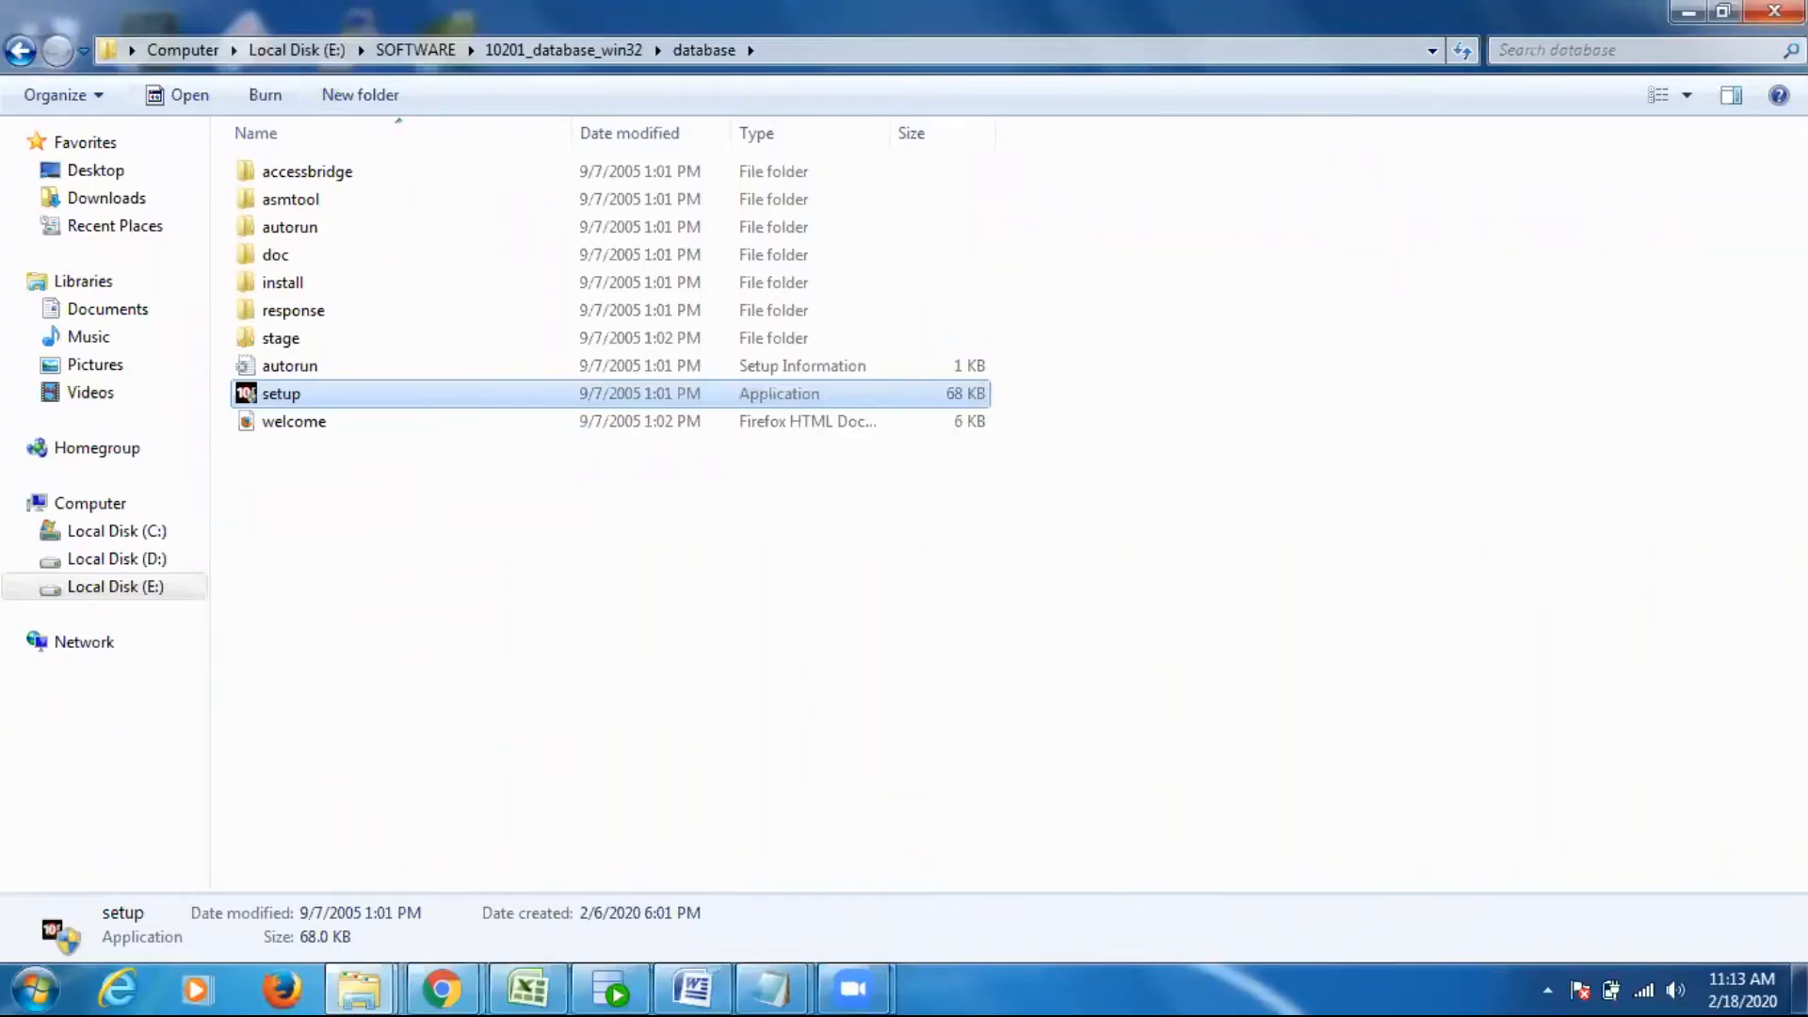
click(1688, 13)
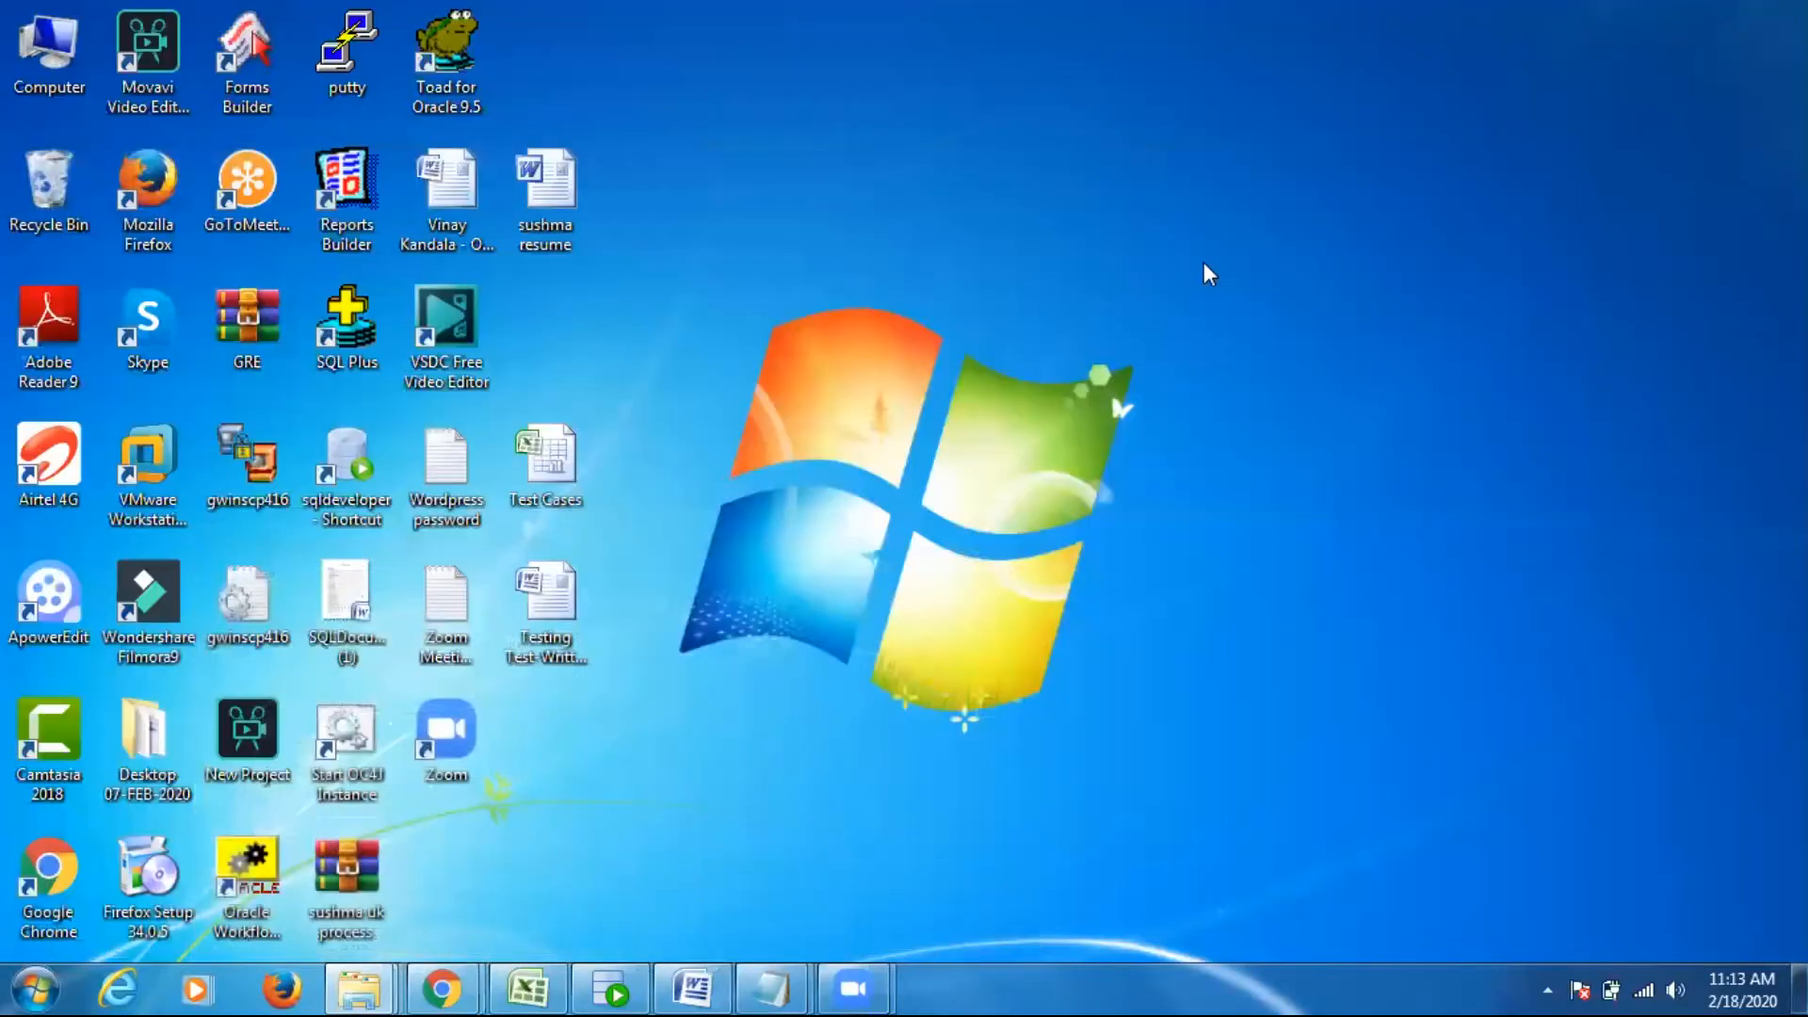
- Open the oracle\product\10.2.0 folder on drive D to examine the existing Oracle home location
click(50, 973)
click(401, 650)
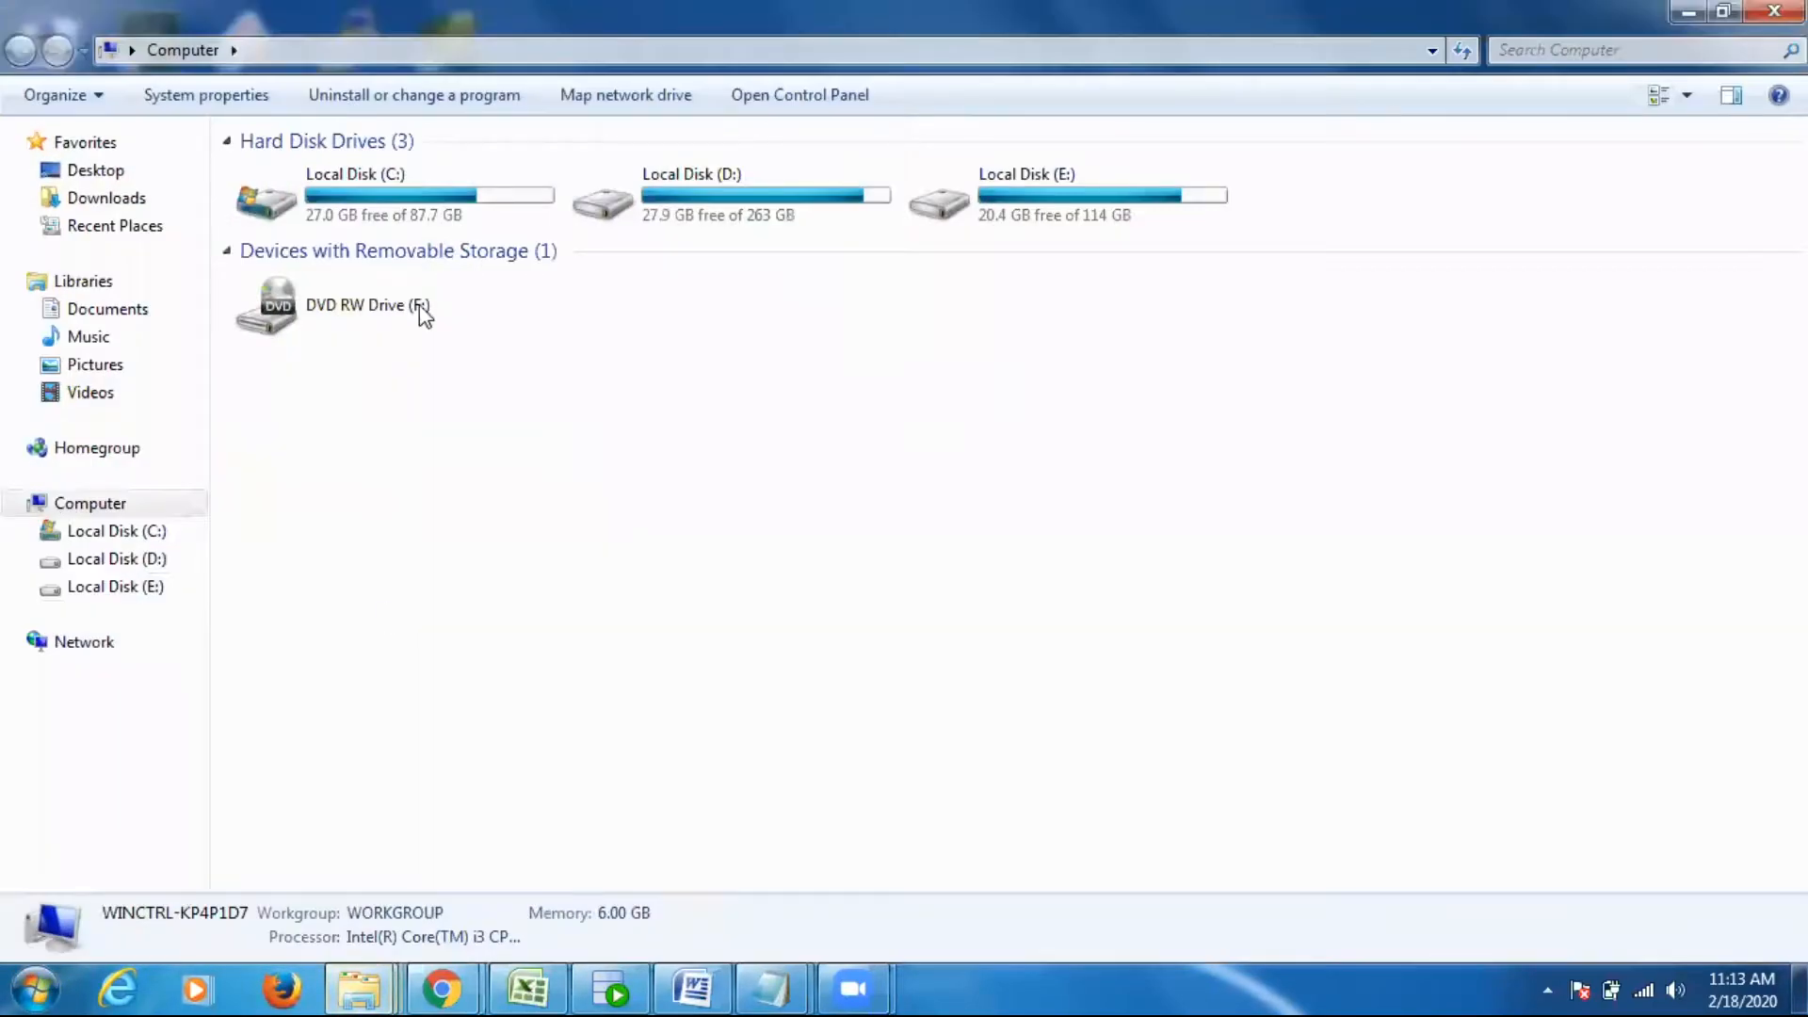
double_click(734, 198)
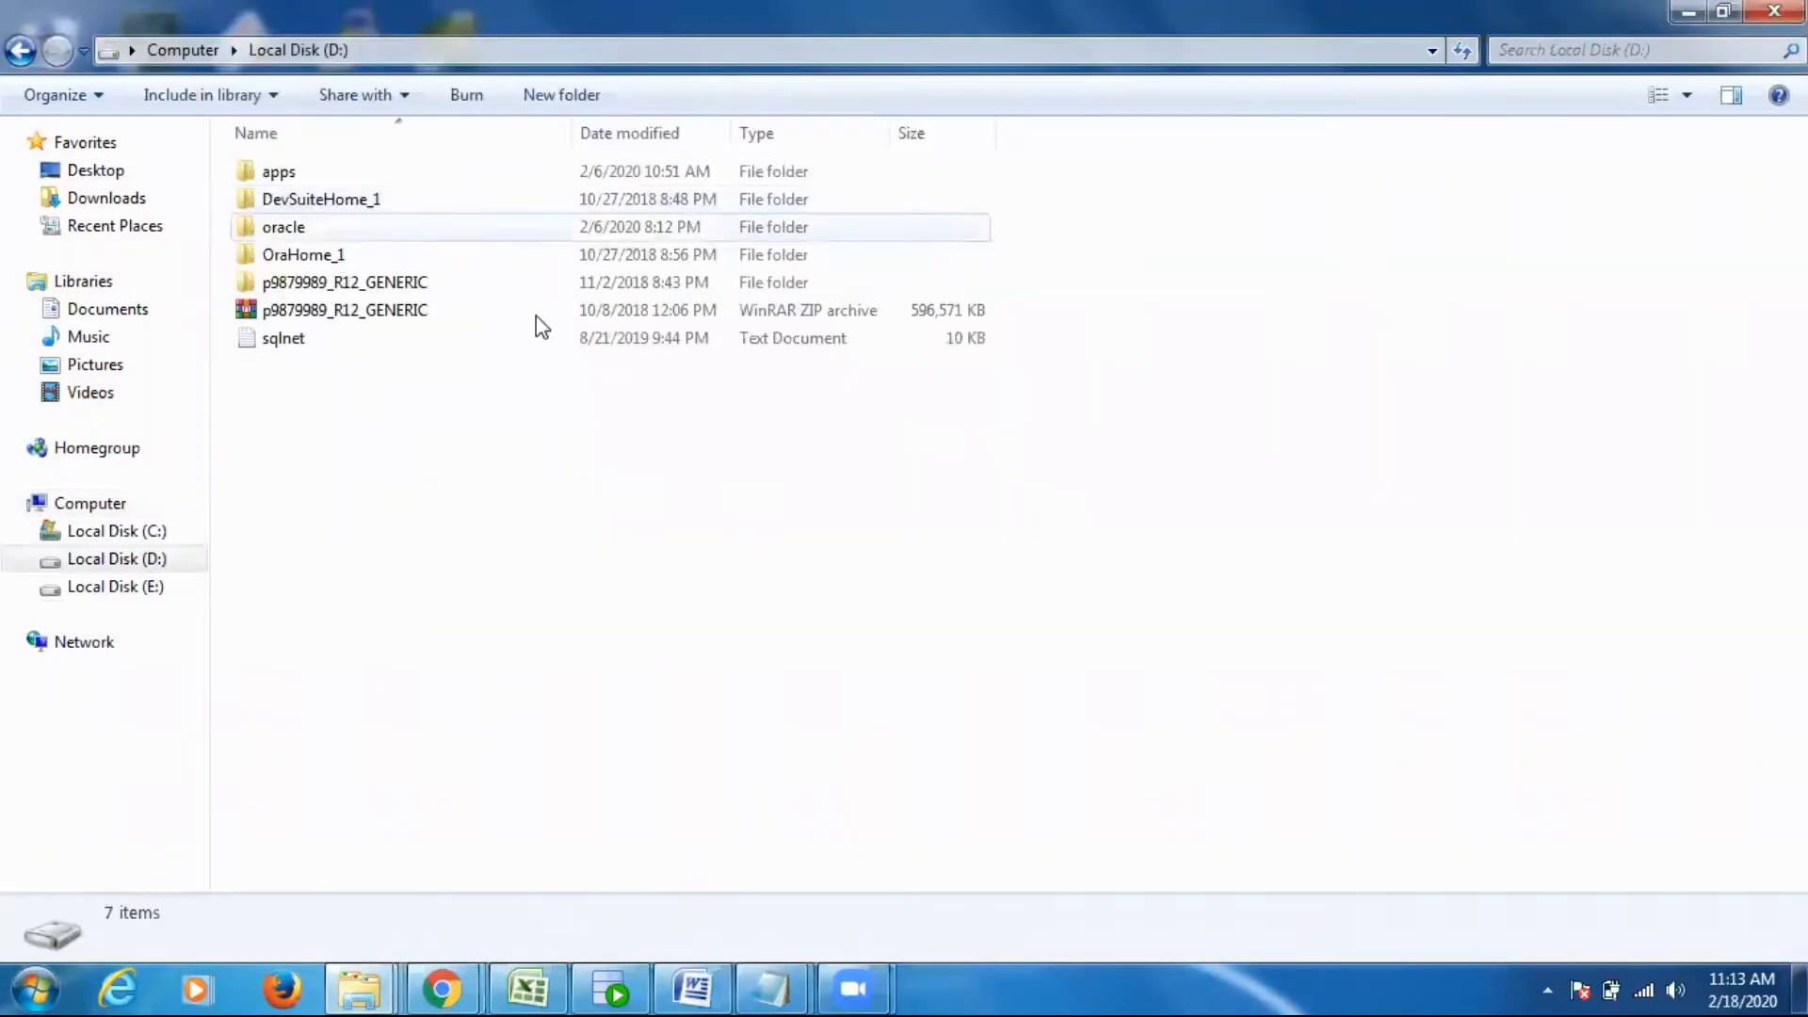
double_click(331, 233)
double_click(319, 175)
double_click(320, 176)
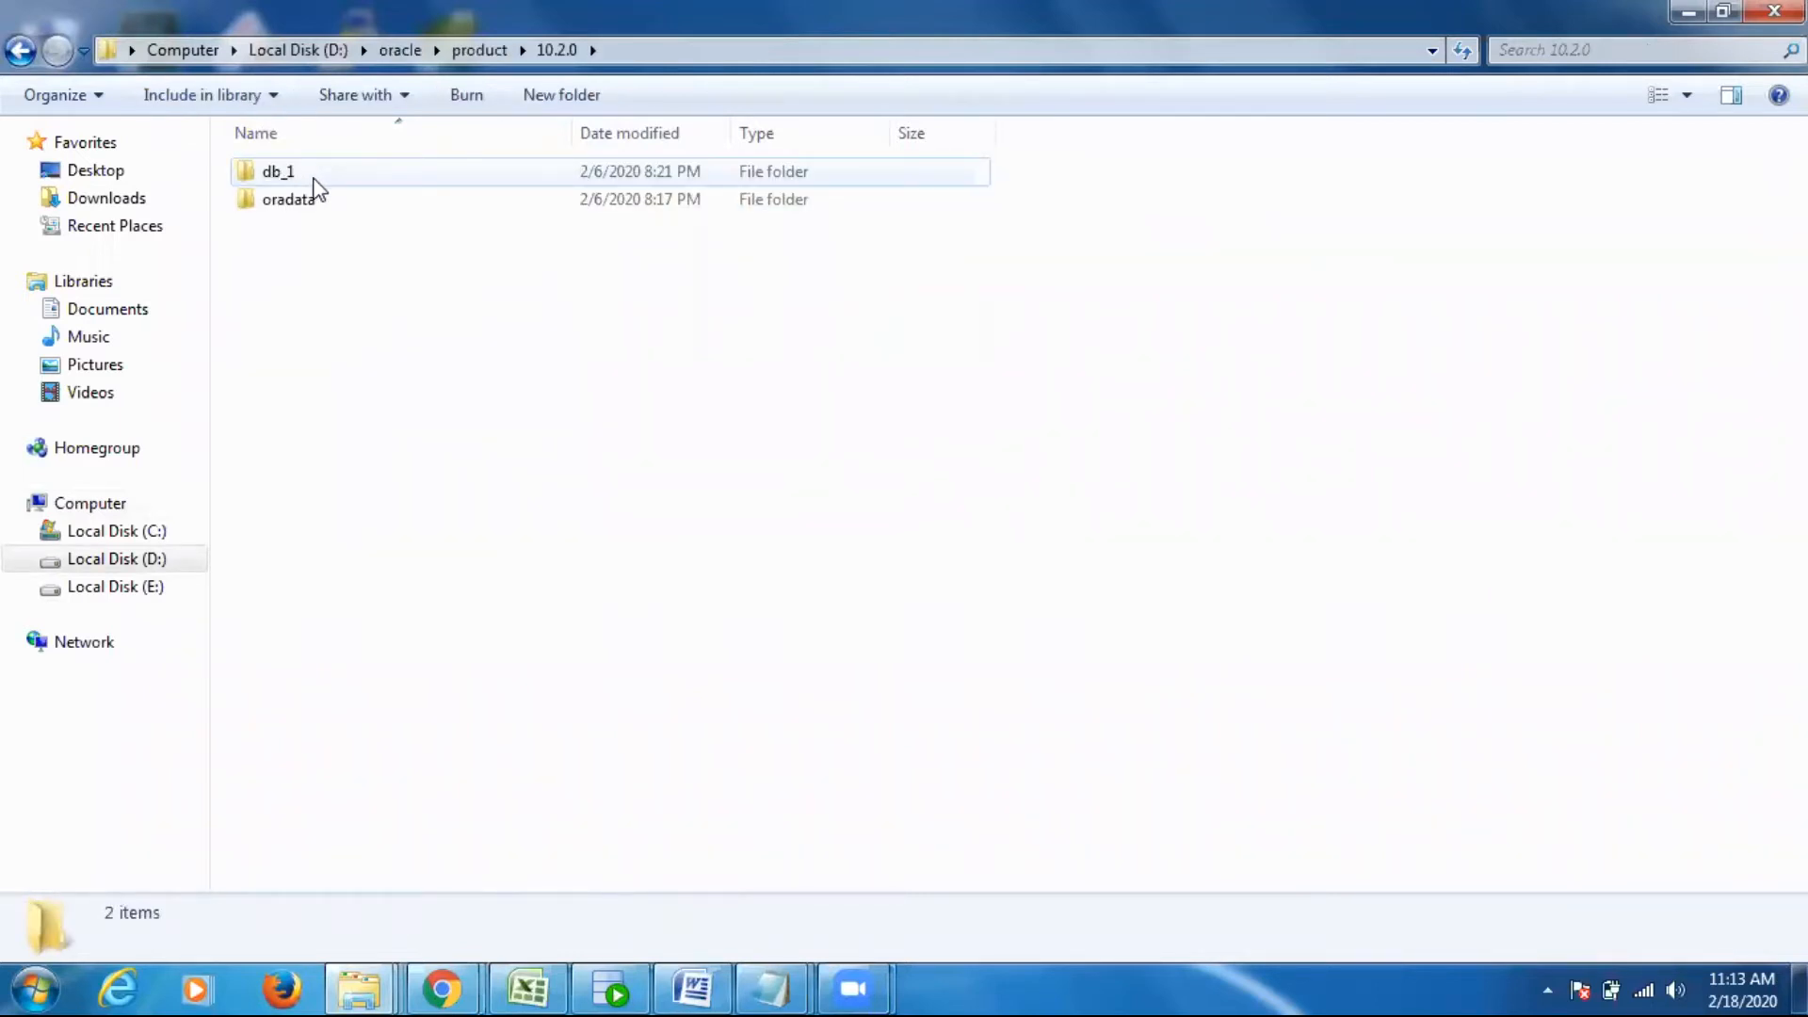
- Inspect the db_1 and oradata folders, go back up to the root of drive D and return to the desktop
double_click(318, 175)
click(20, 52)
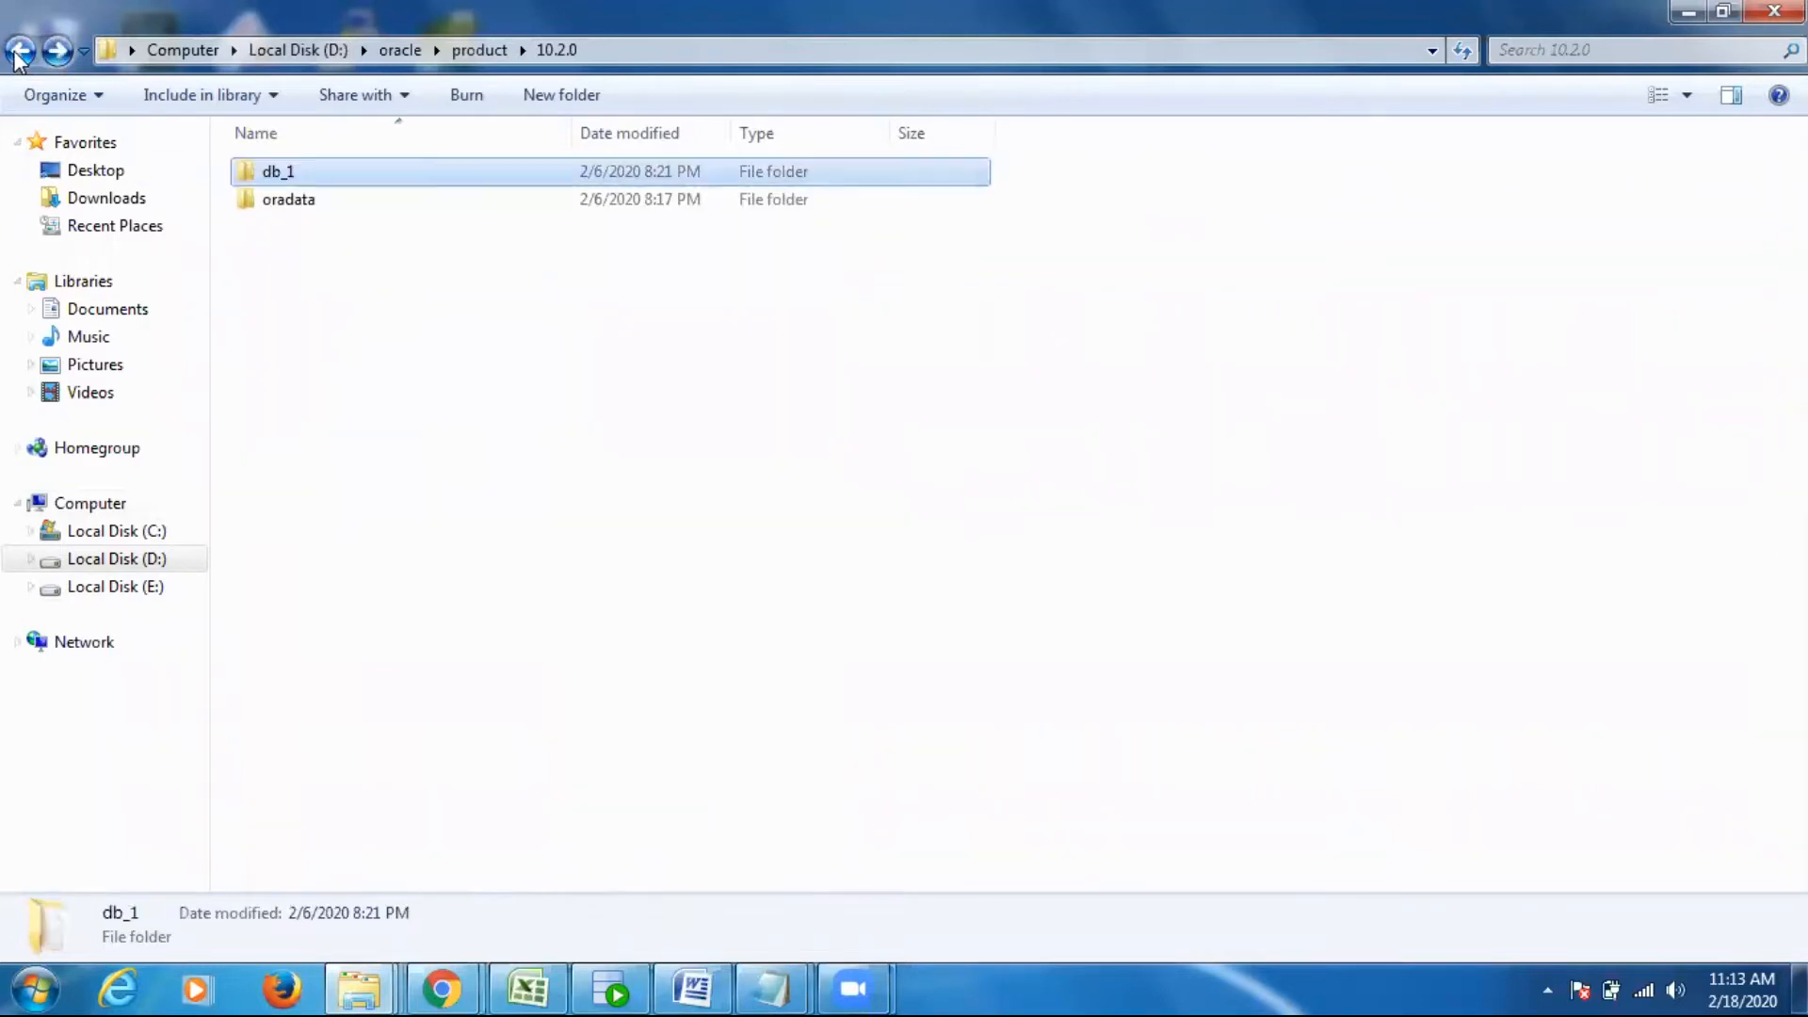
double_click(294, 201)
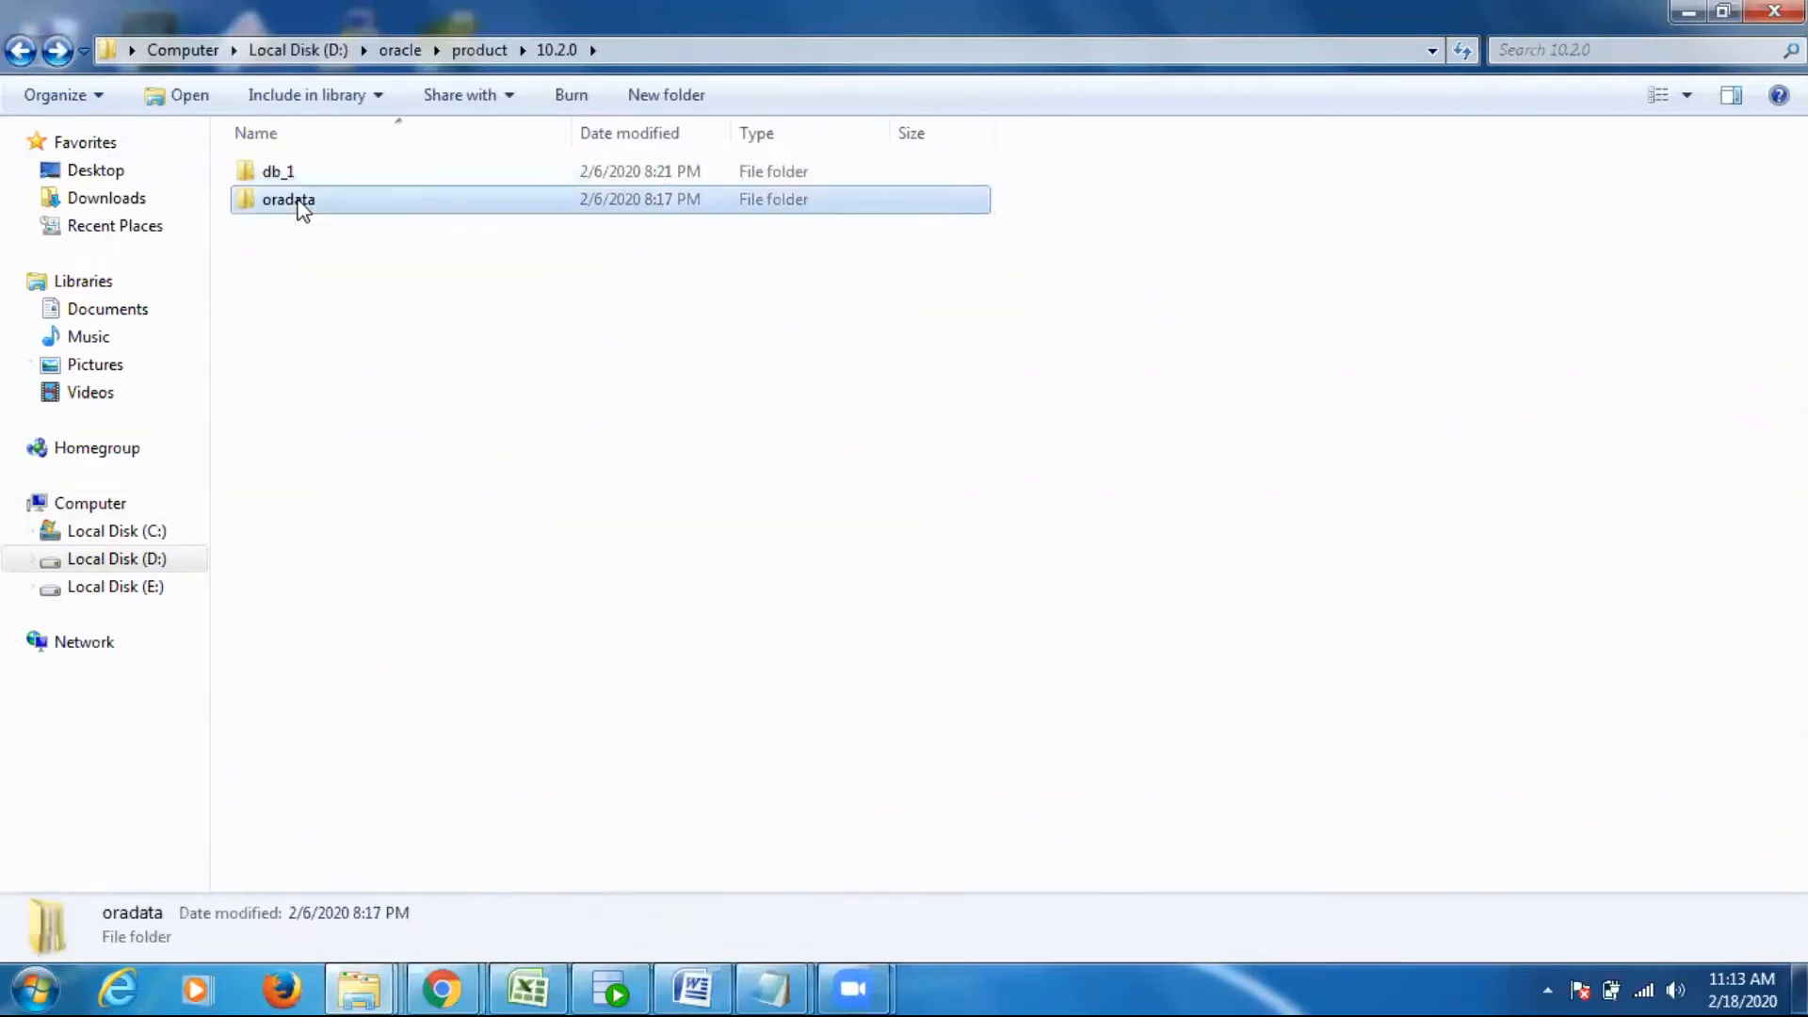
click(20, 52)
click(20, 52)
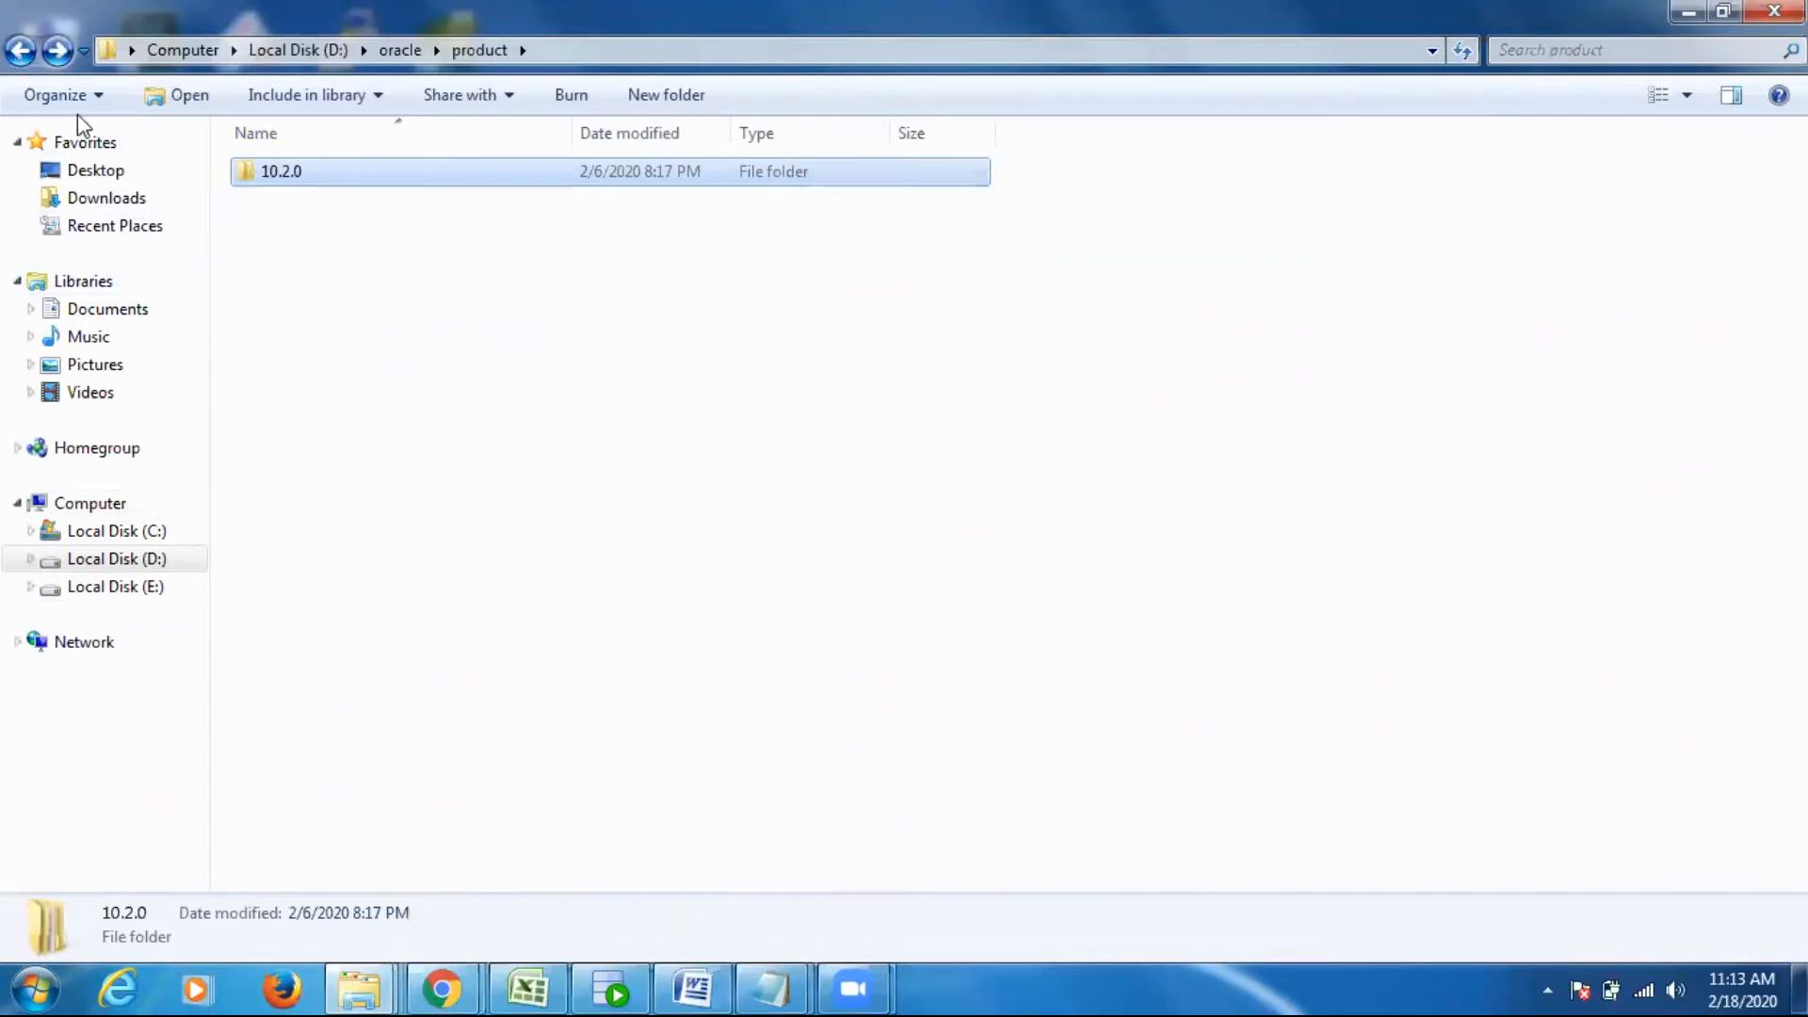
click(20, 52)
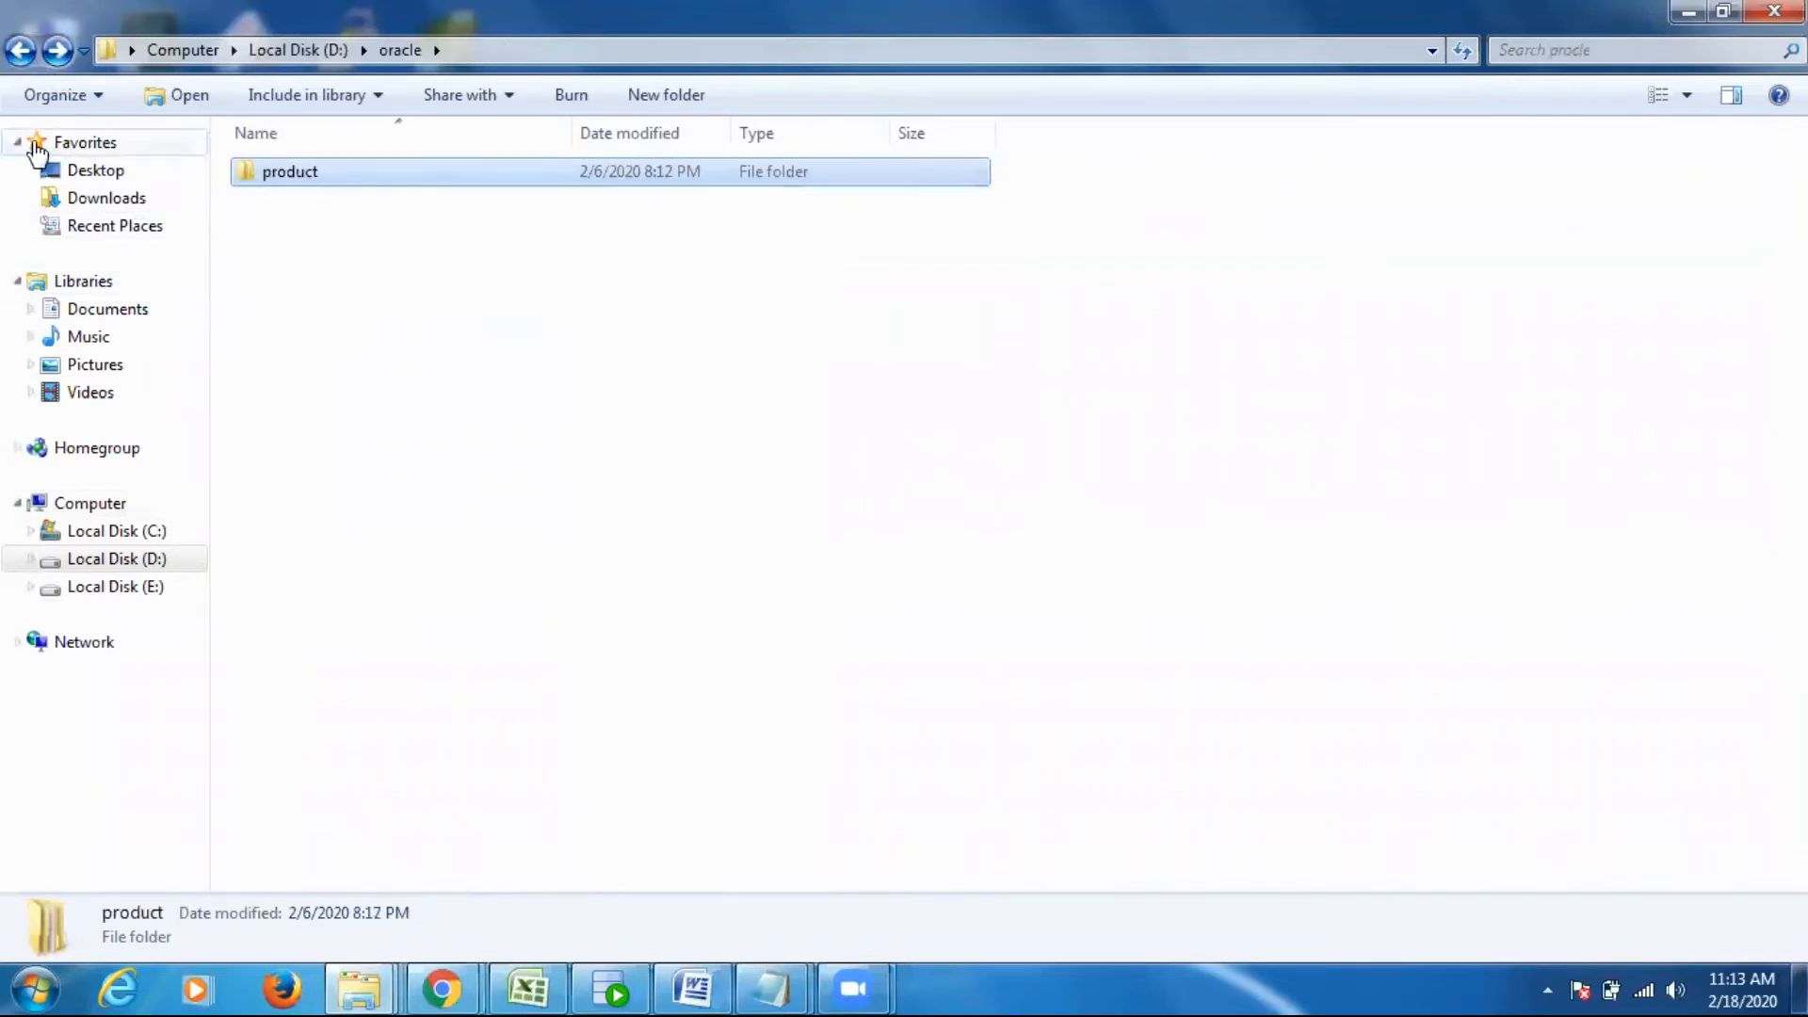
click(9, 53)
click(467, 682)
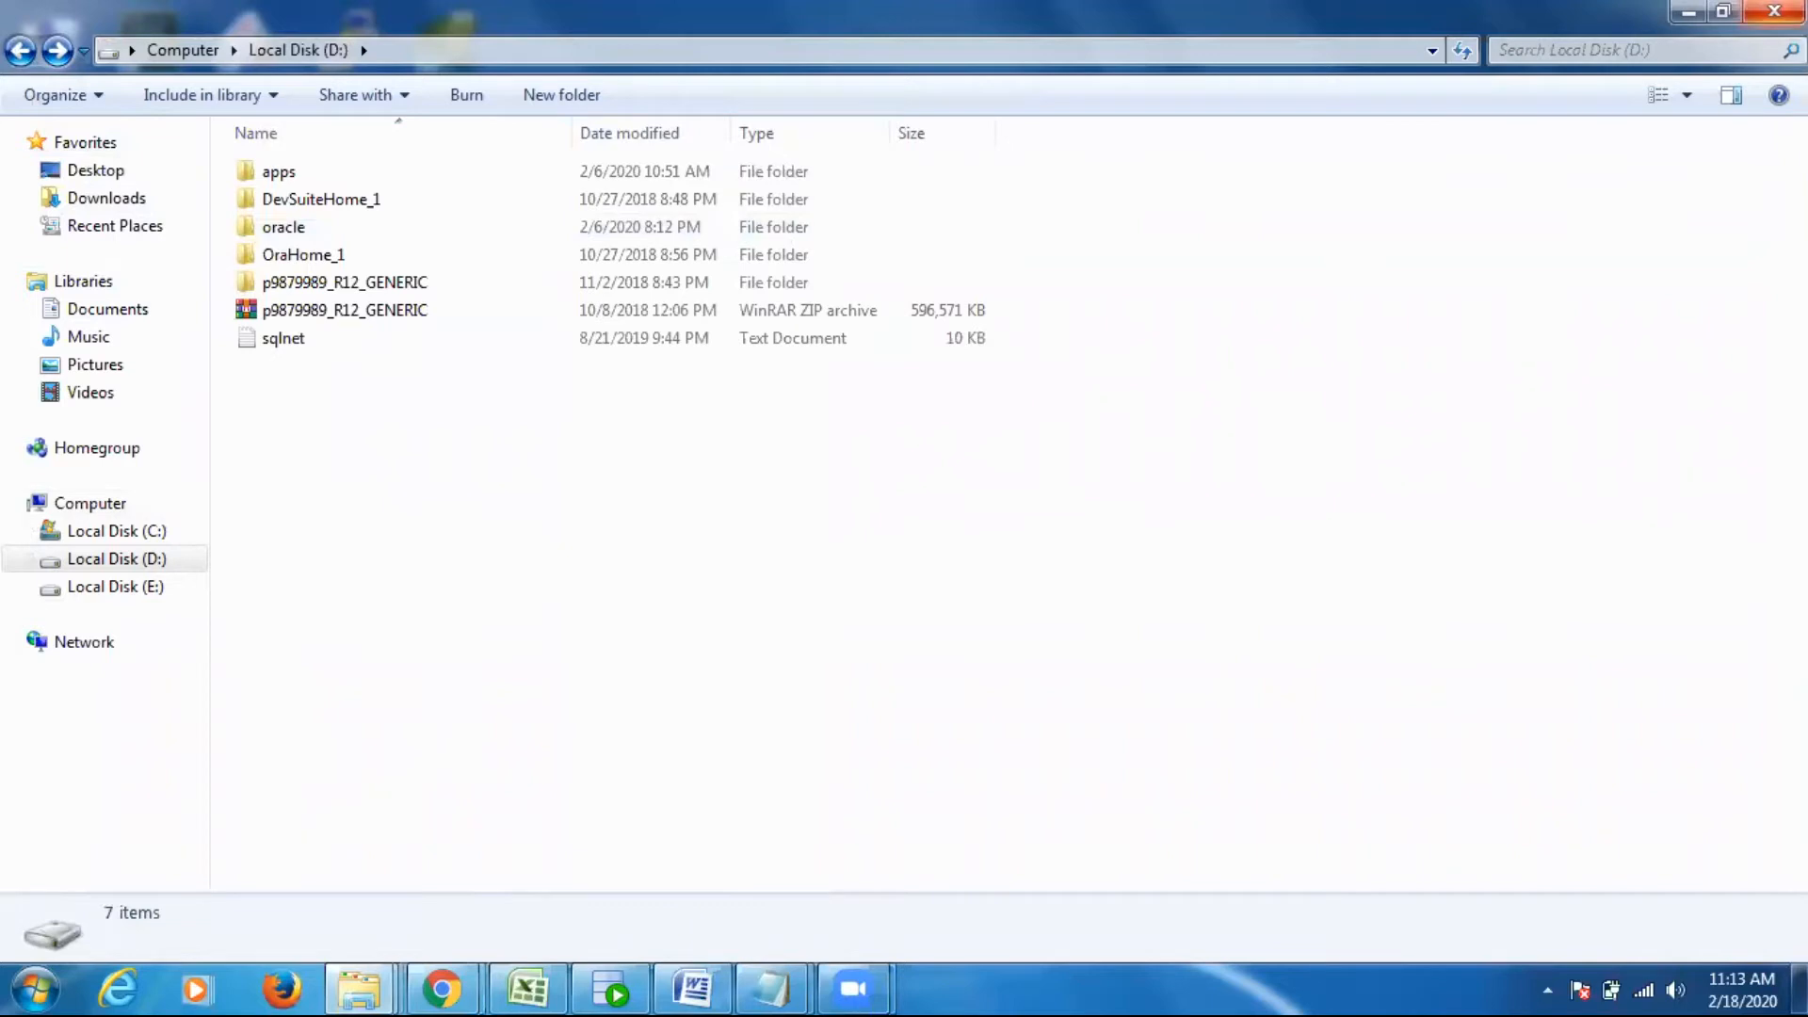
click(1683, 15)
right_click(715, 324)
click(753, 403)
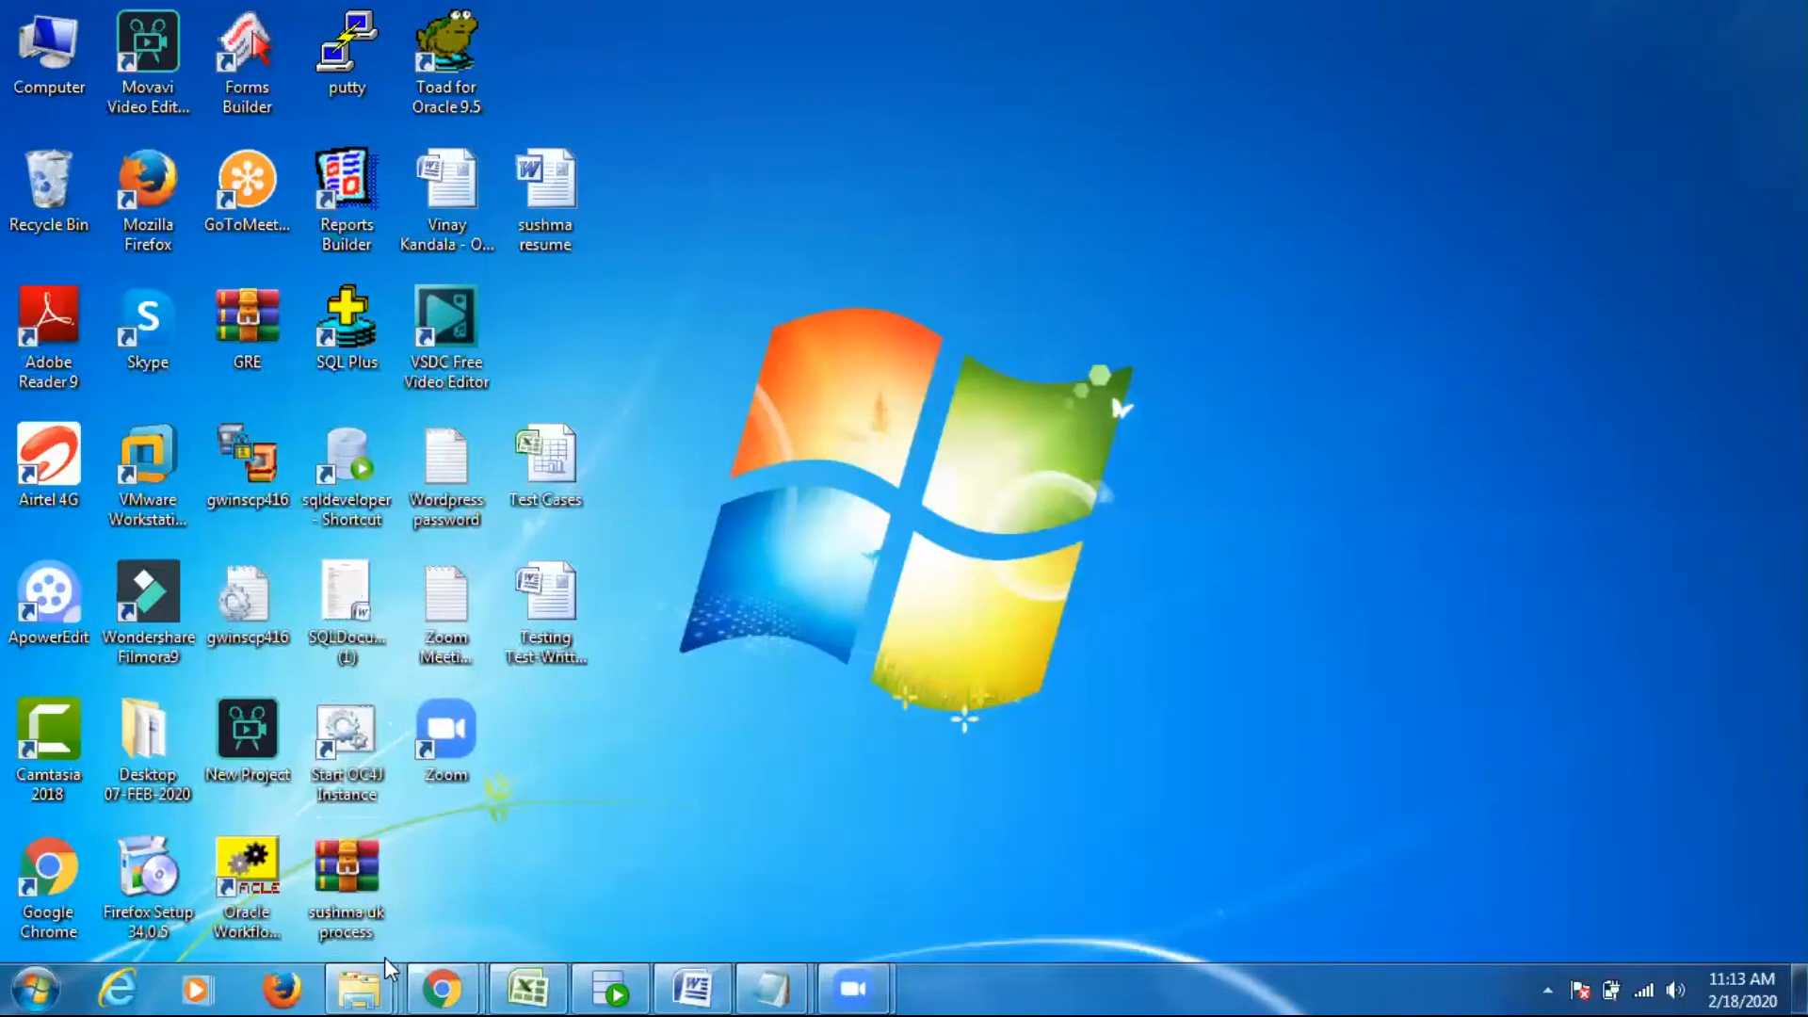
- Reopen the drive D window and go from there to the SOFTWARE folder on drive E
mouse_move(372, 979)
click(974, 895)
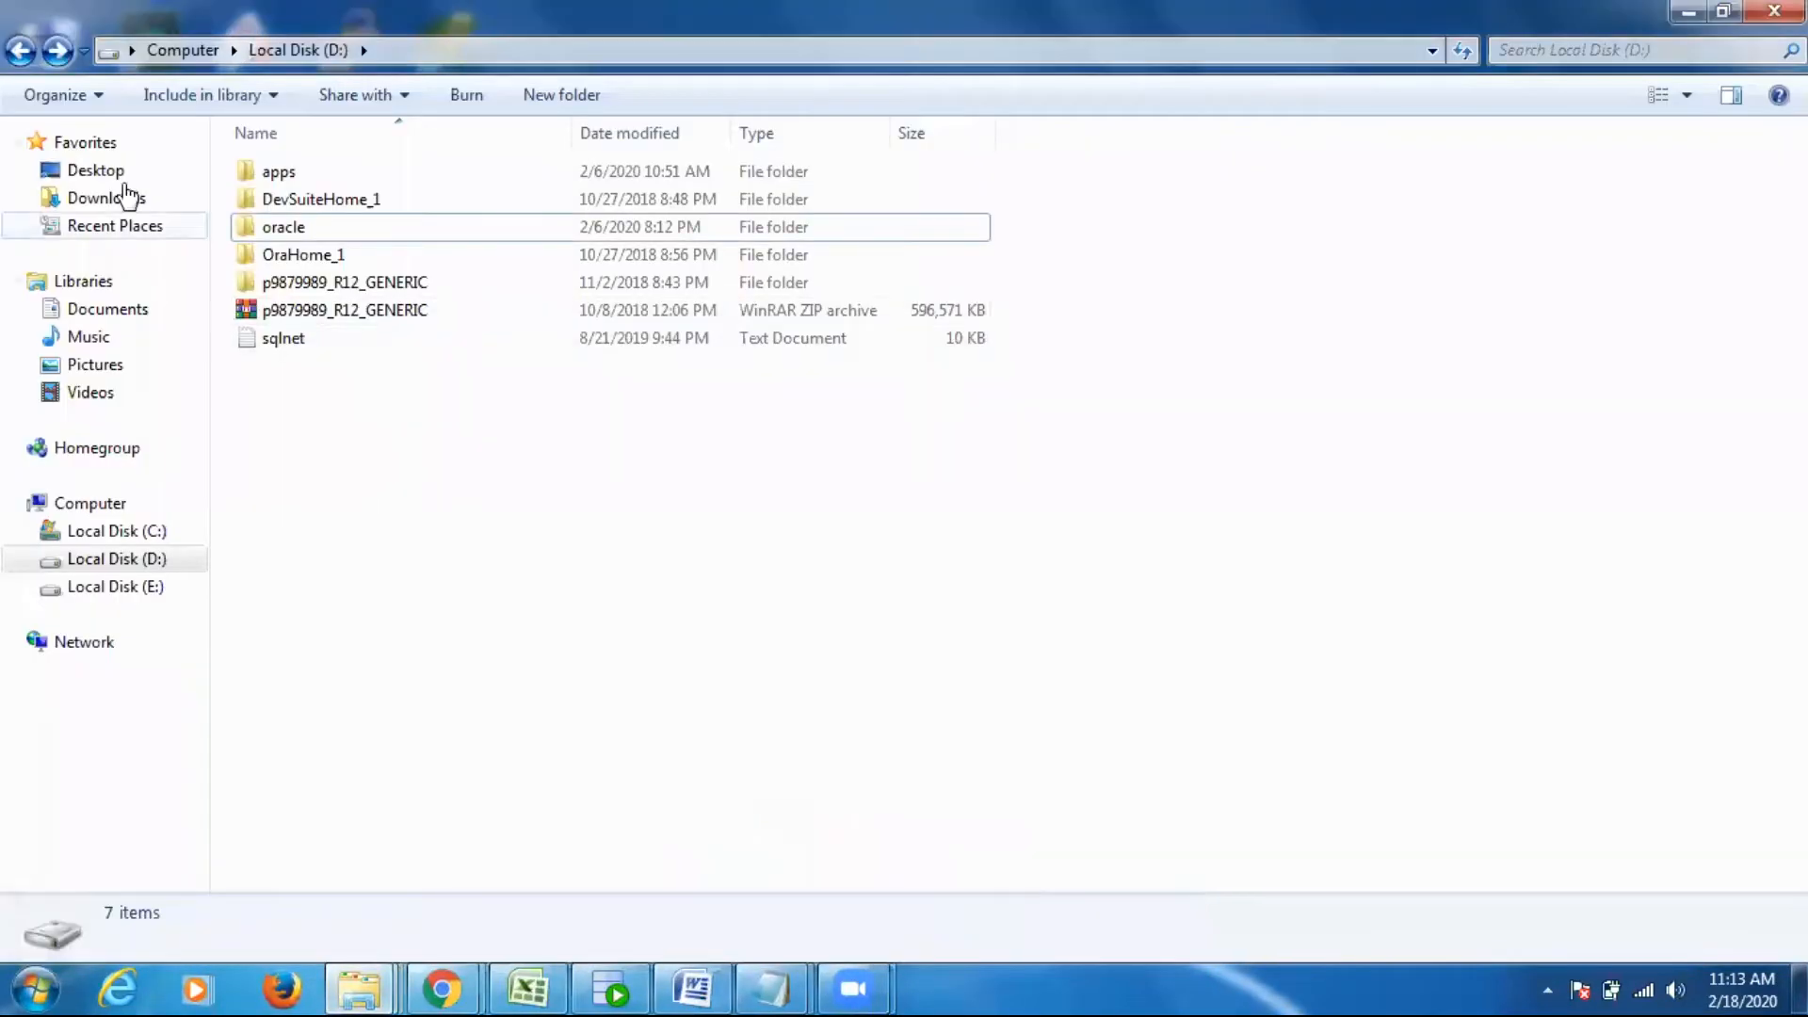
click(21, 50)
click(1088, 215)
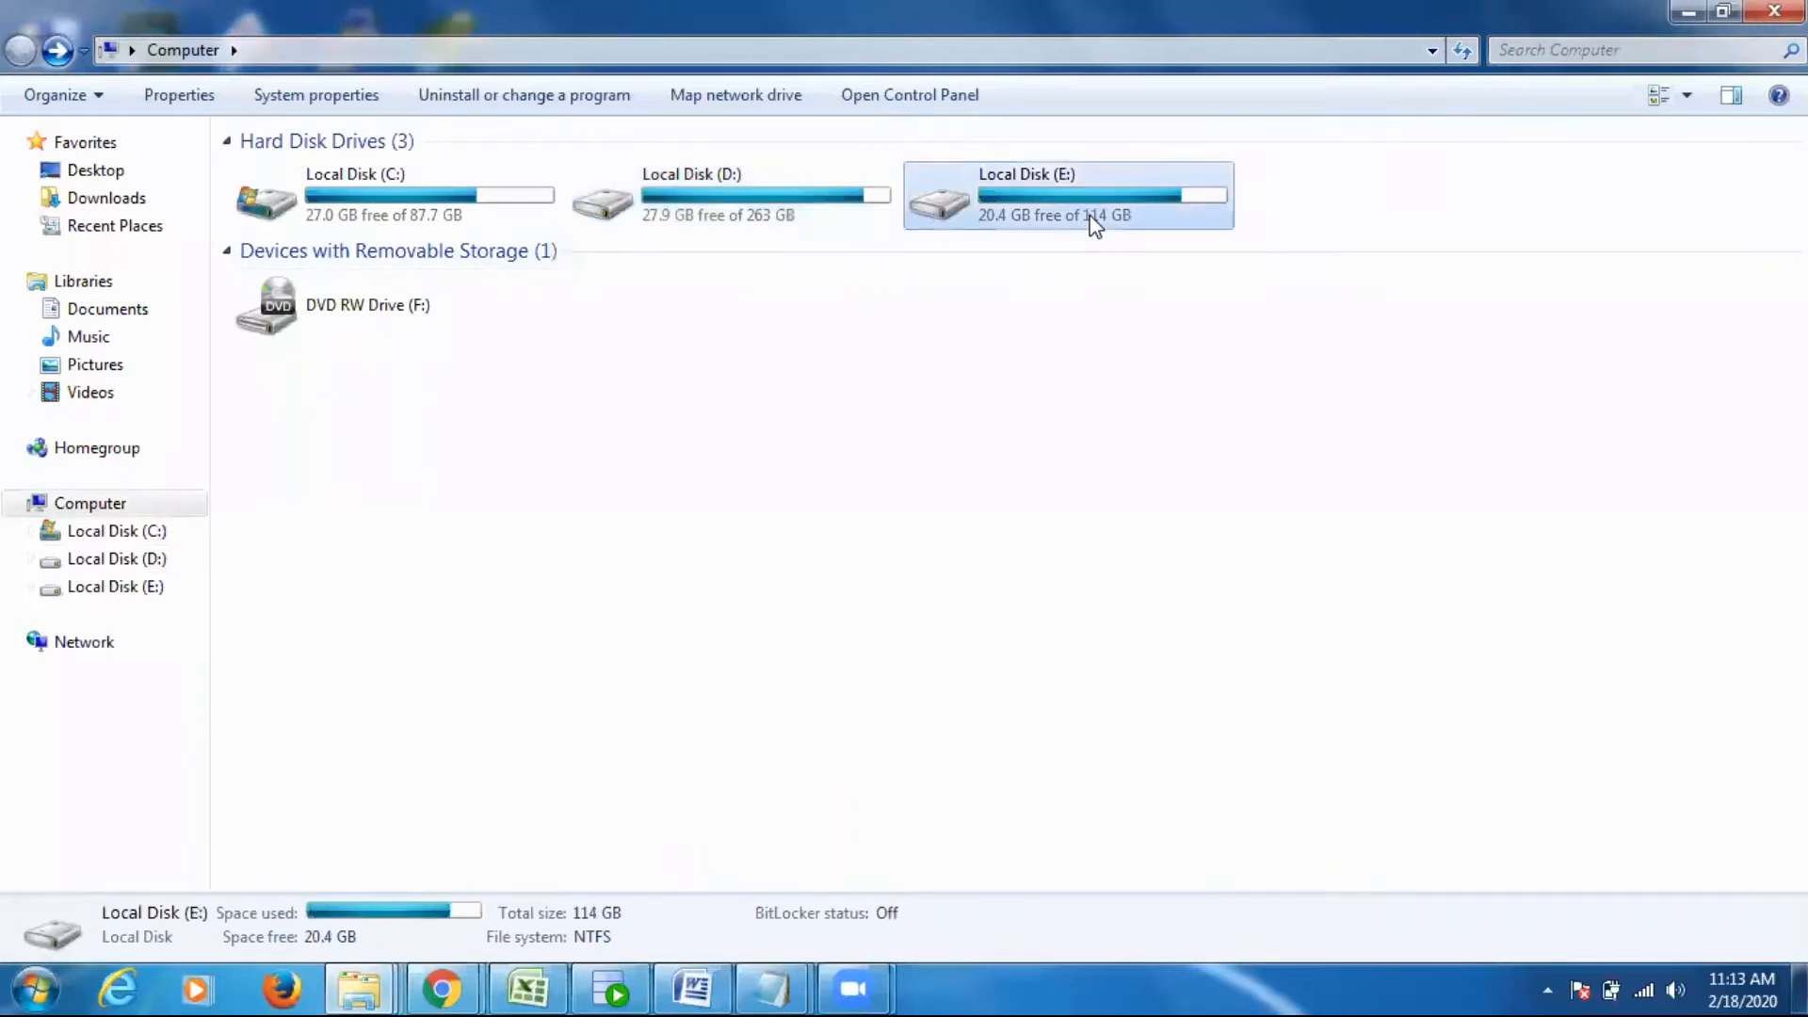
double_click(1088, 214)
double_click(324, 565)
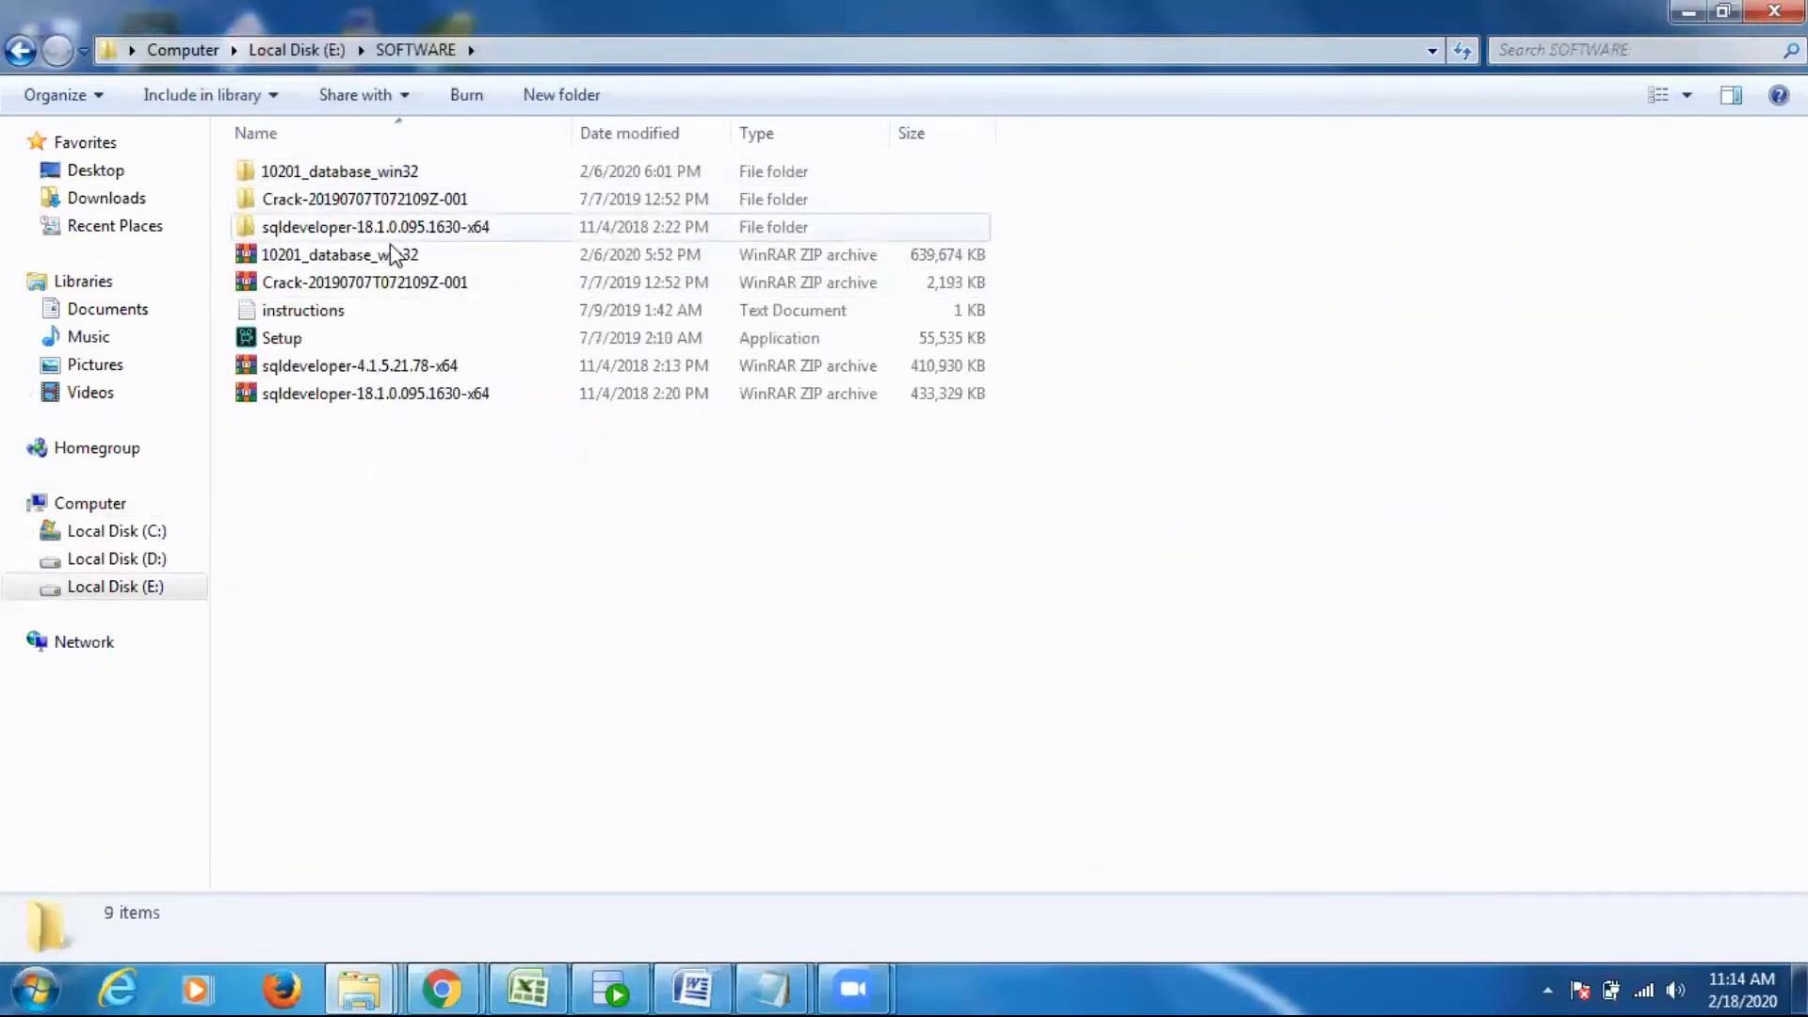
- Open the sqldeveloper folder inside the extracted sqldeveloper-18.1.0.095.1630-x64 folder and select the sqldeveloper application
click(348, 373)
click(348, 388)
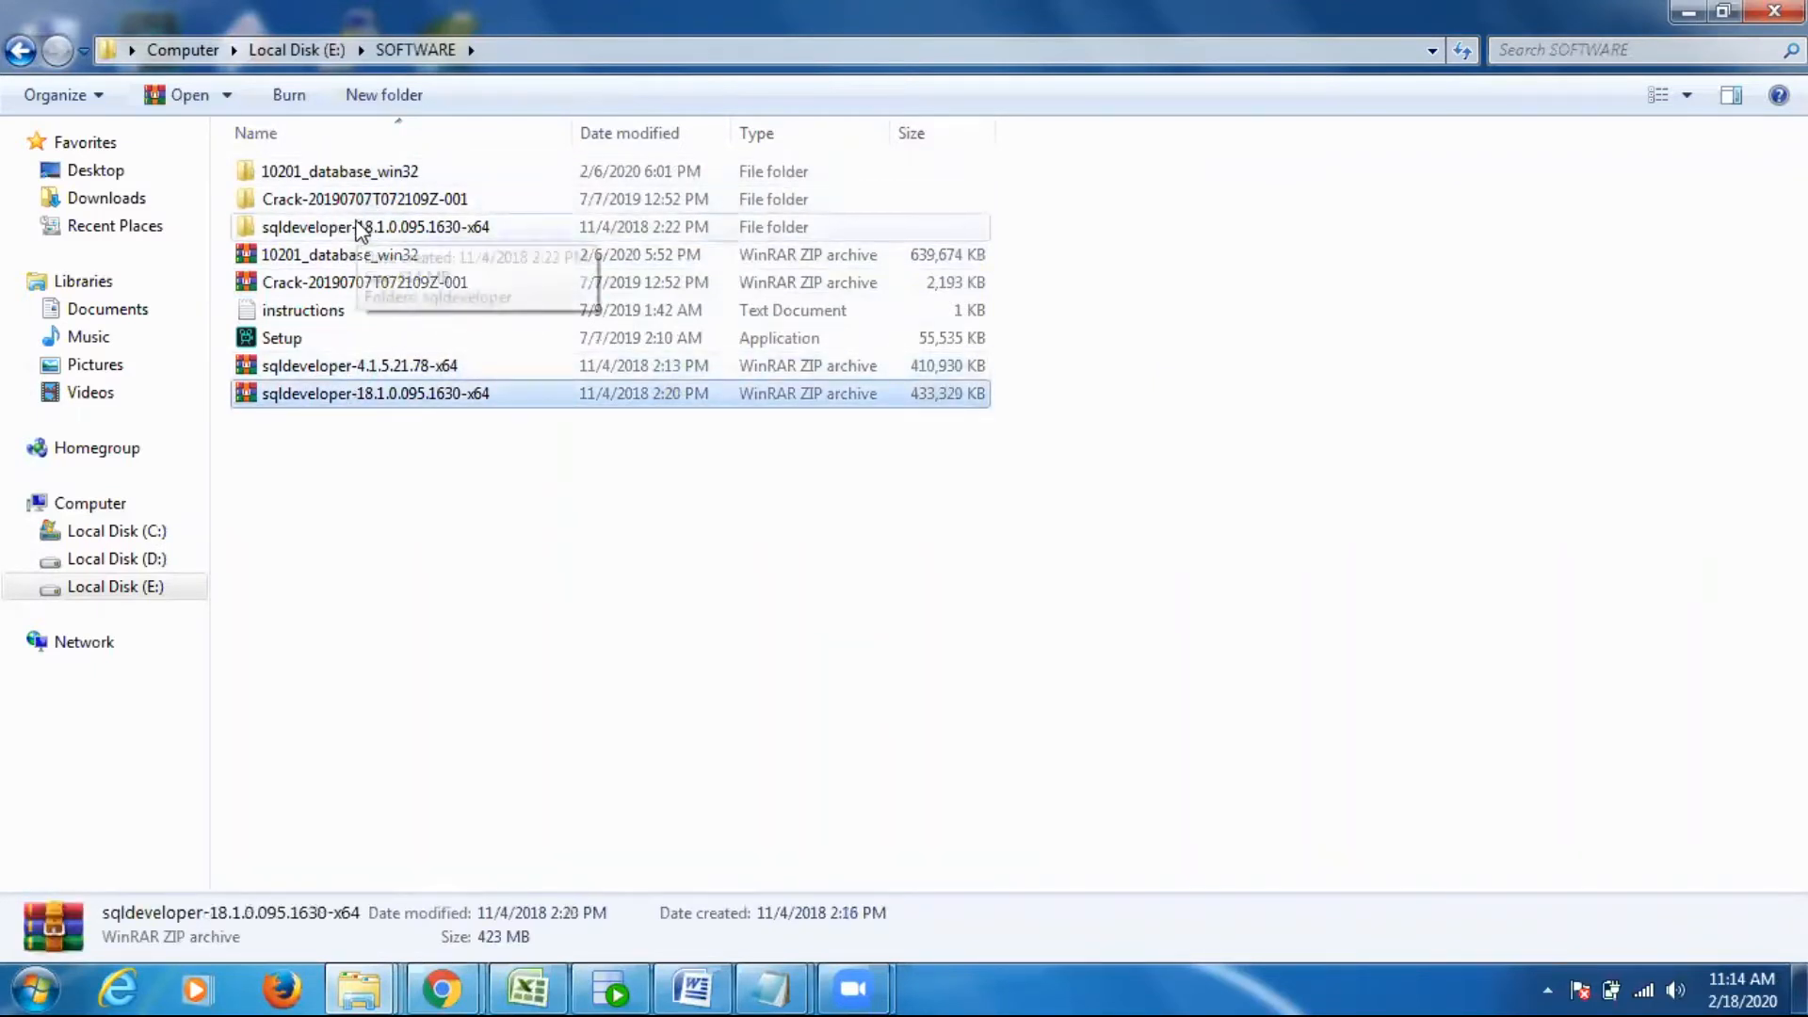
double_click(361, 231)
double_click(347, 185)
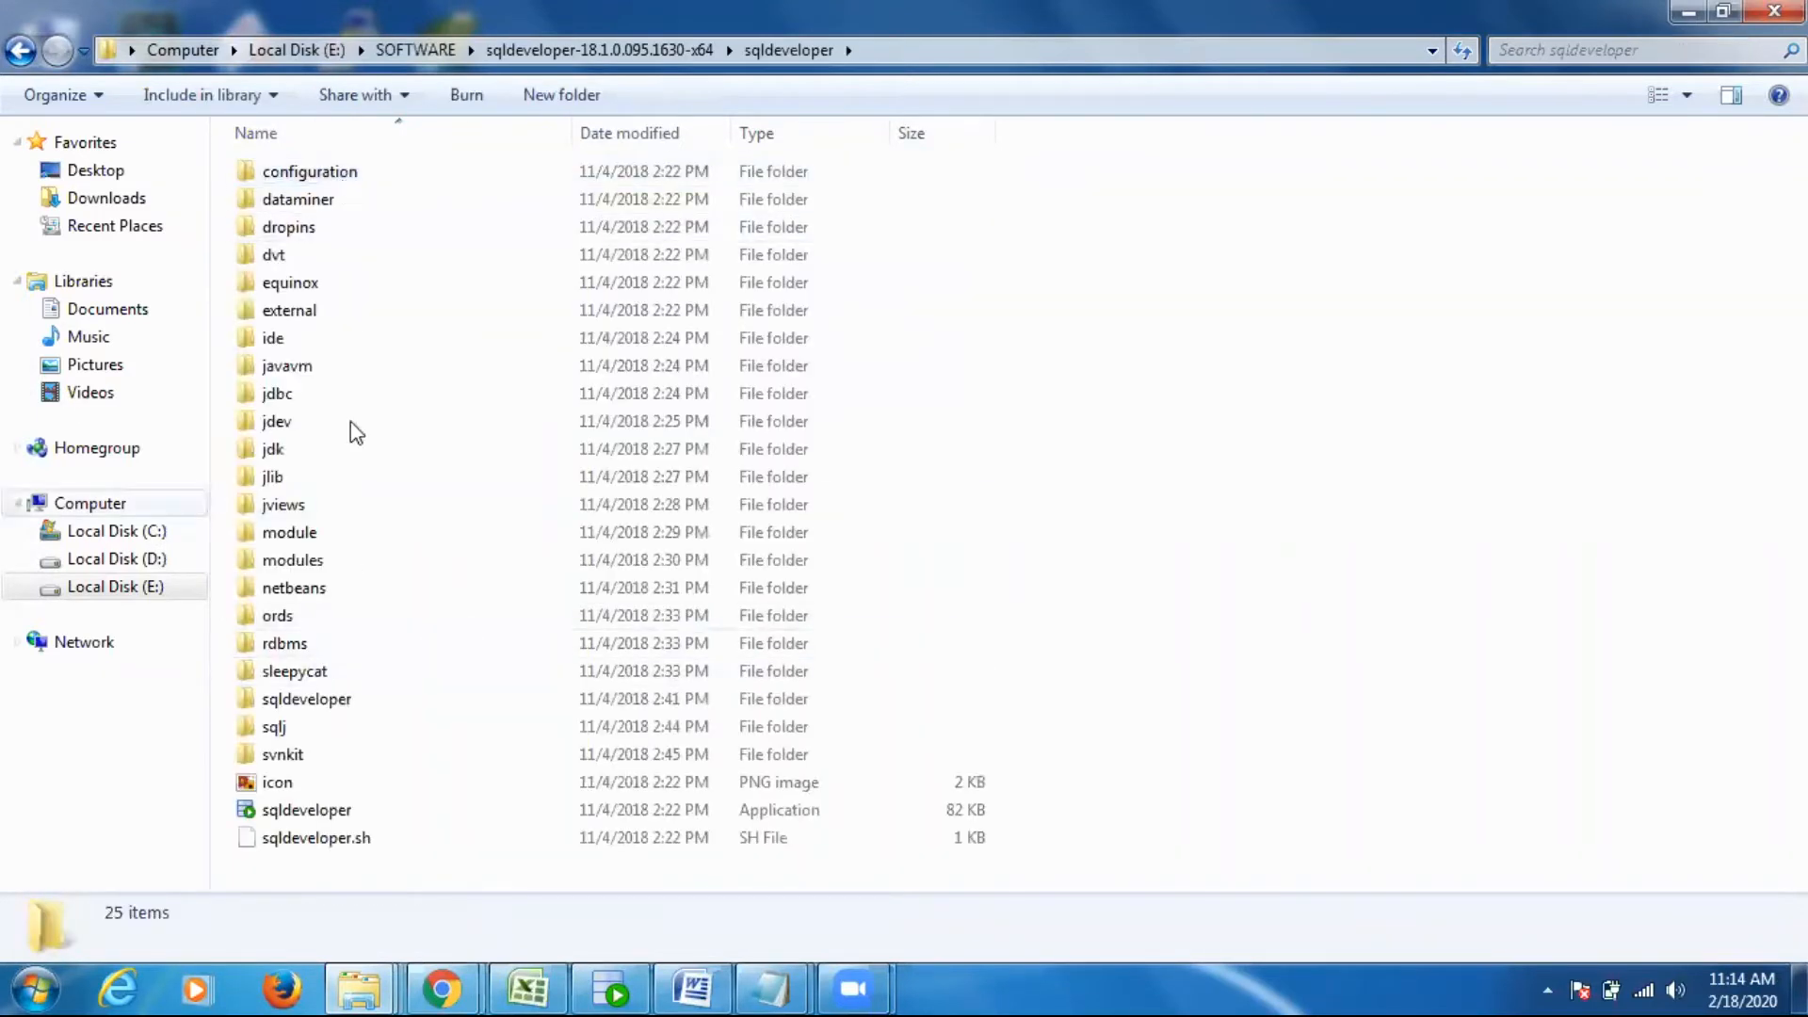
click(325, 815)
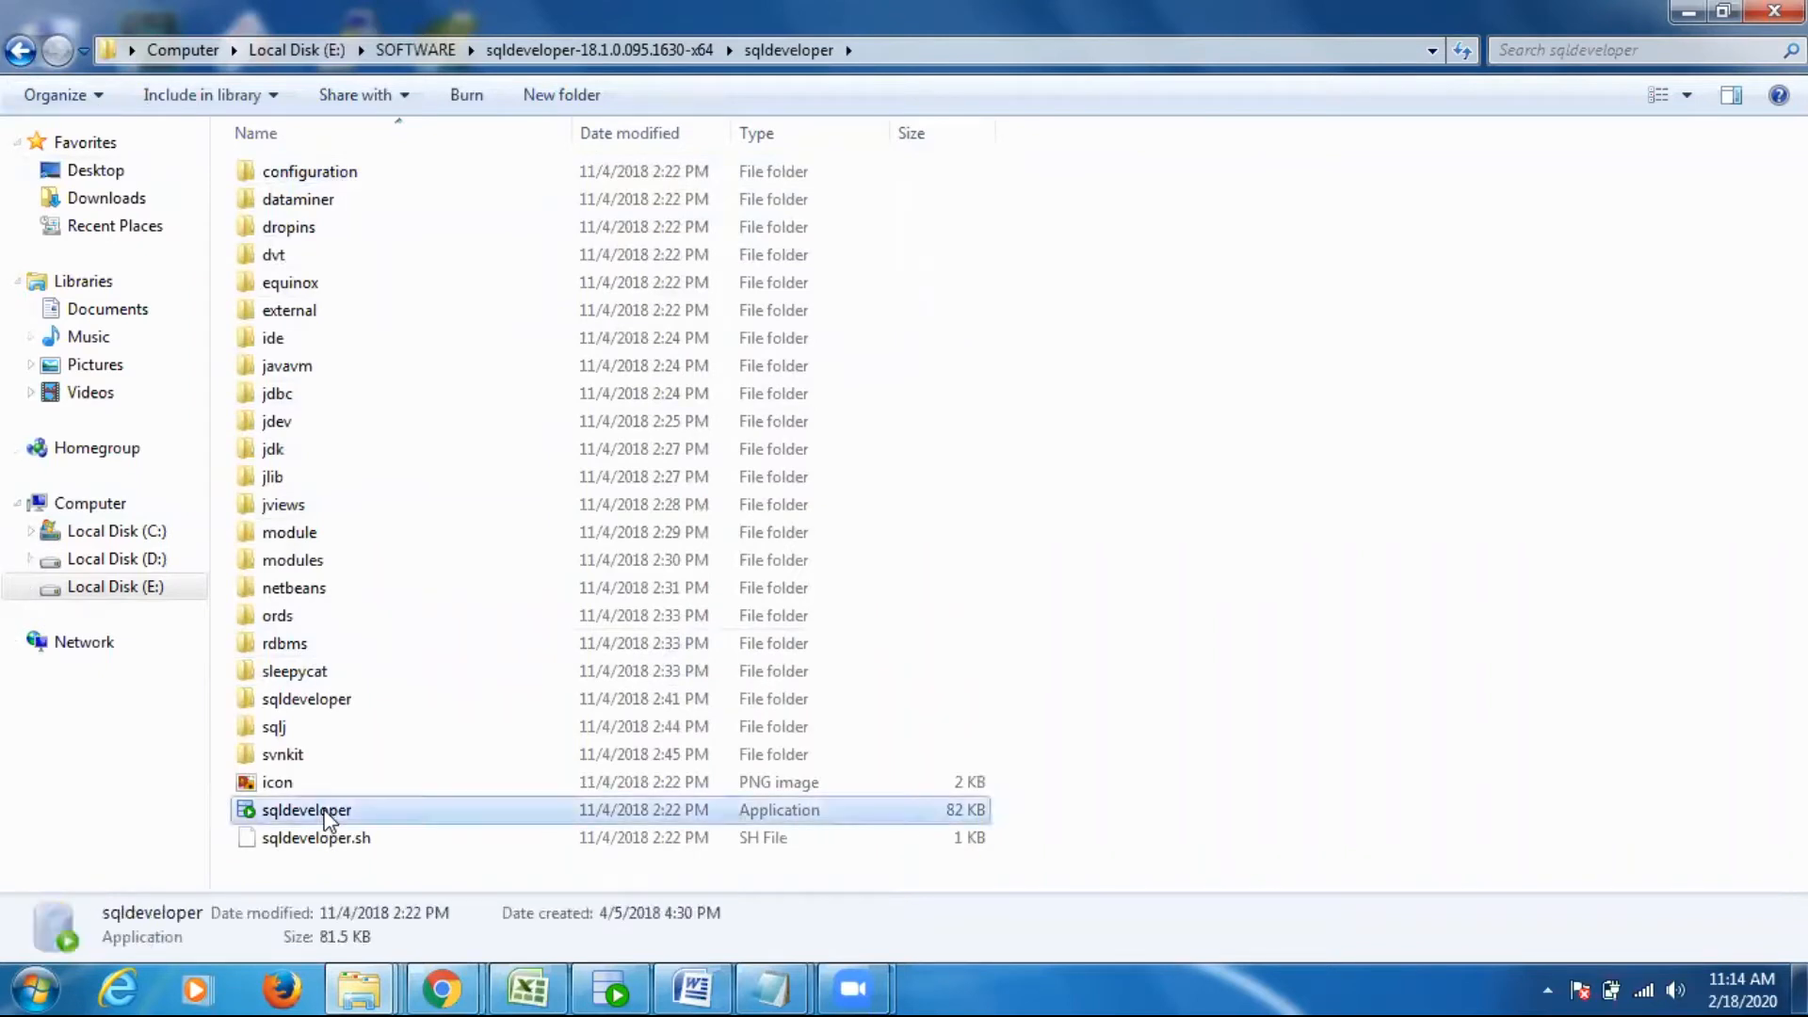
- Go back to the parent folder, reopen its sqldeveloper subfolder and select the sqldeveloper application again
click(19, 49)
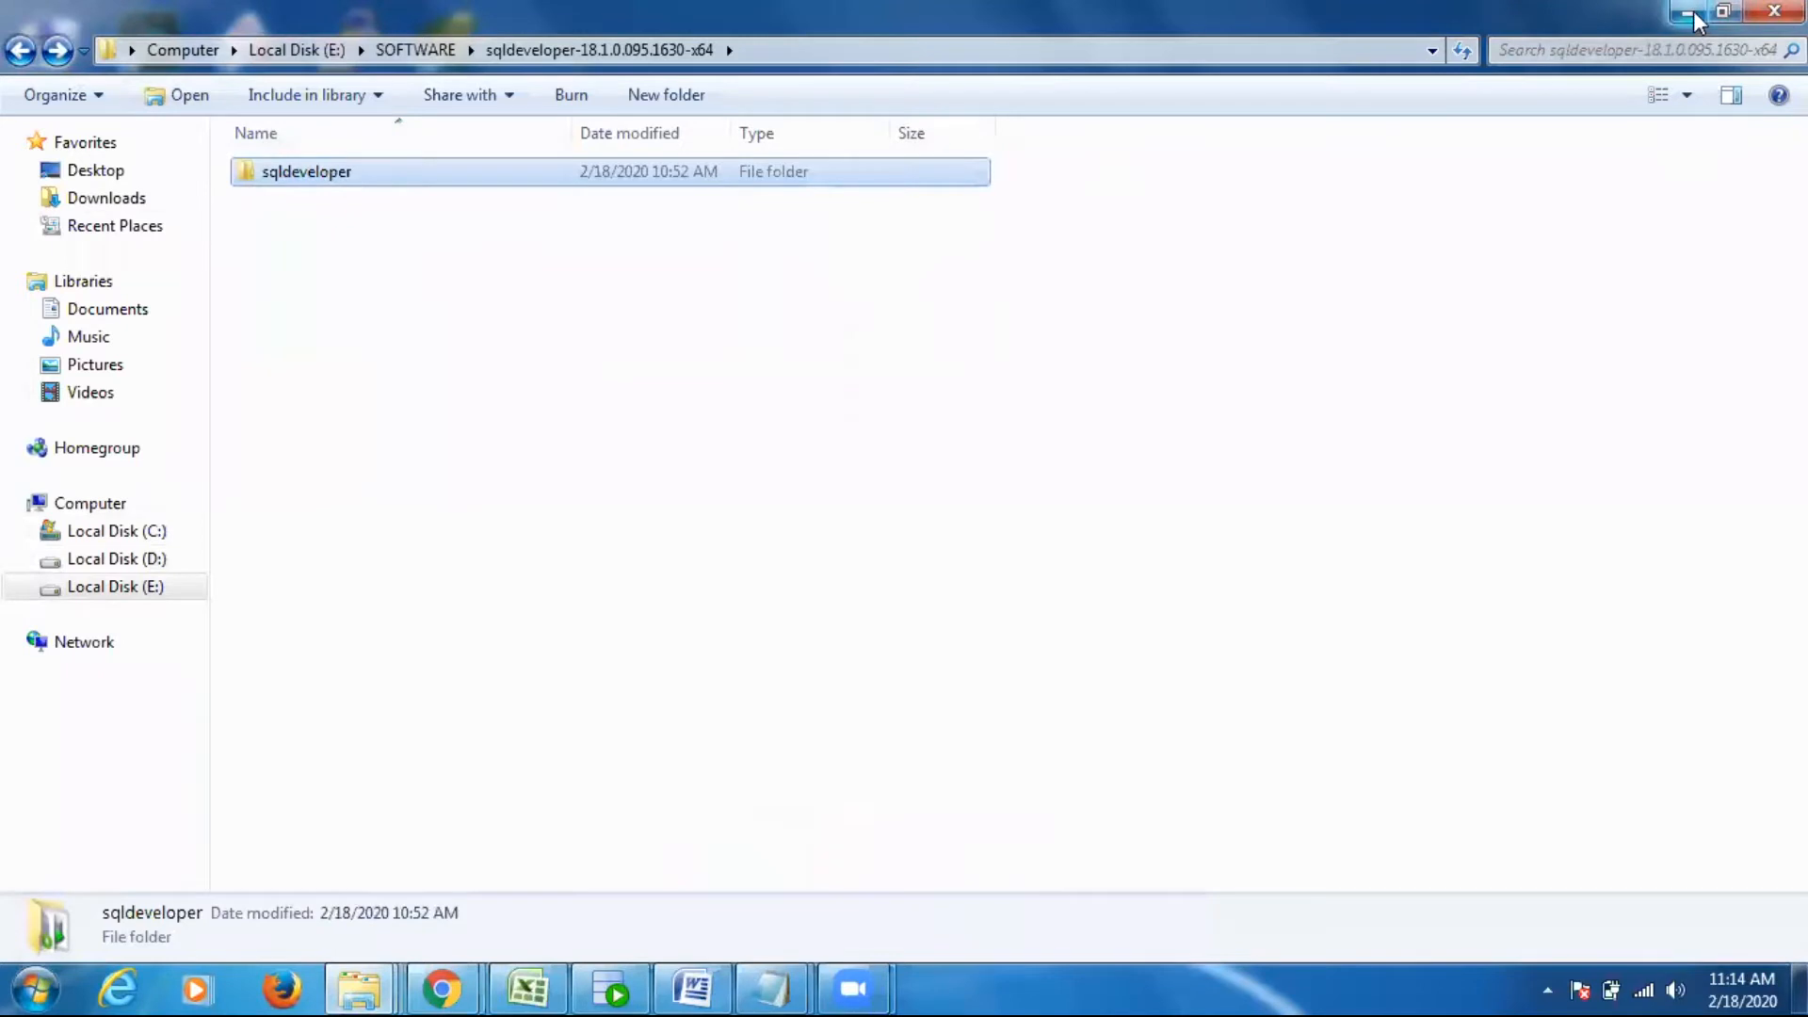
double_click(350, 175)
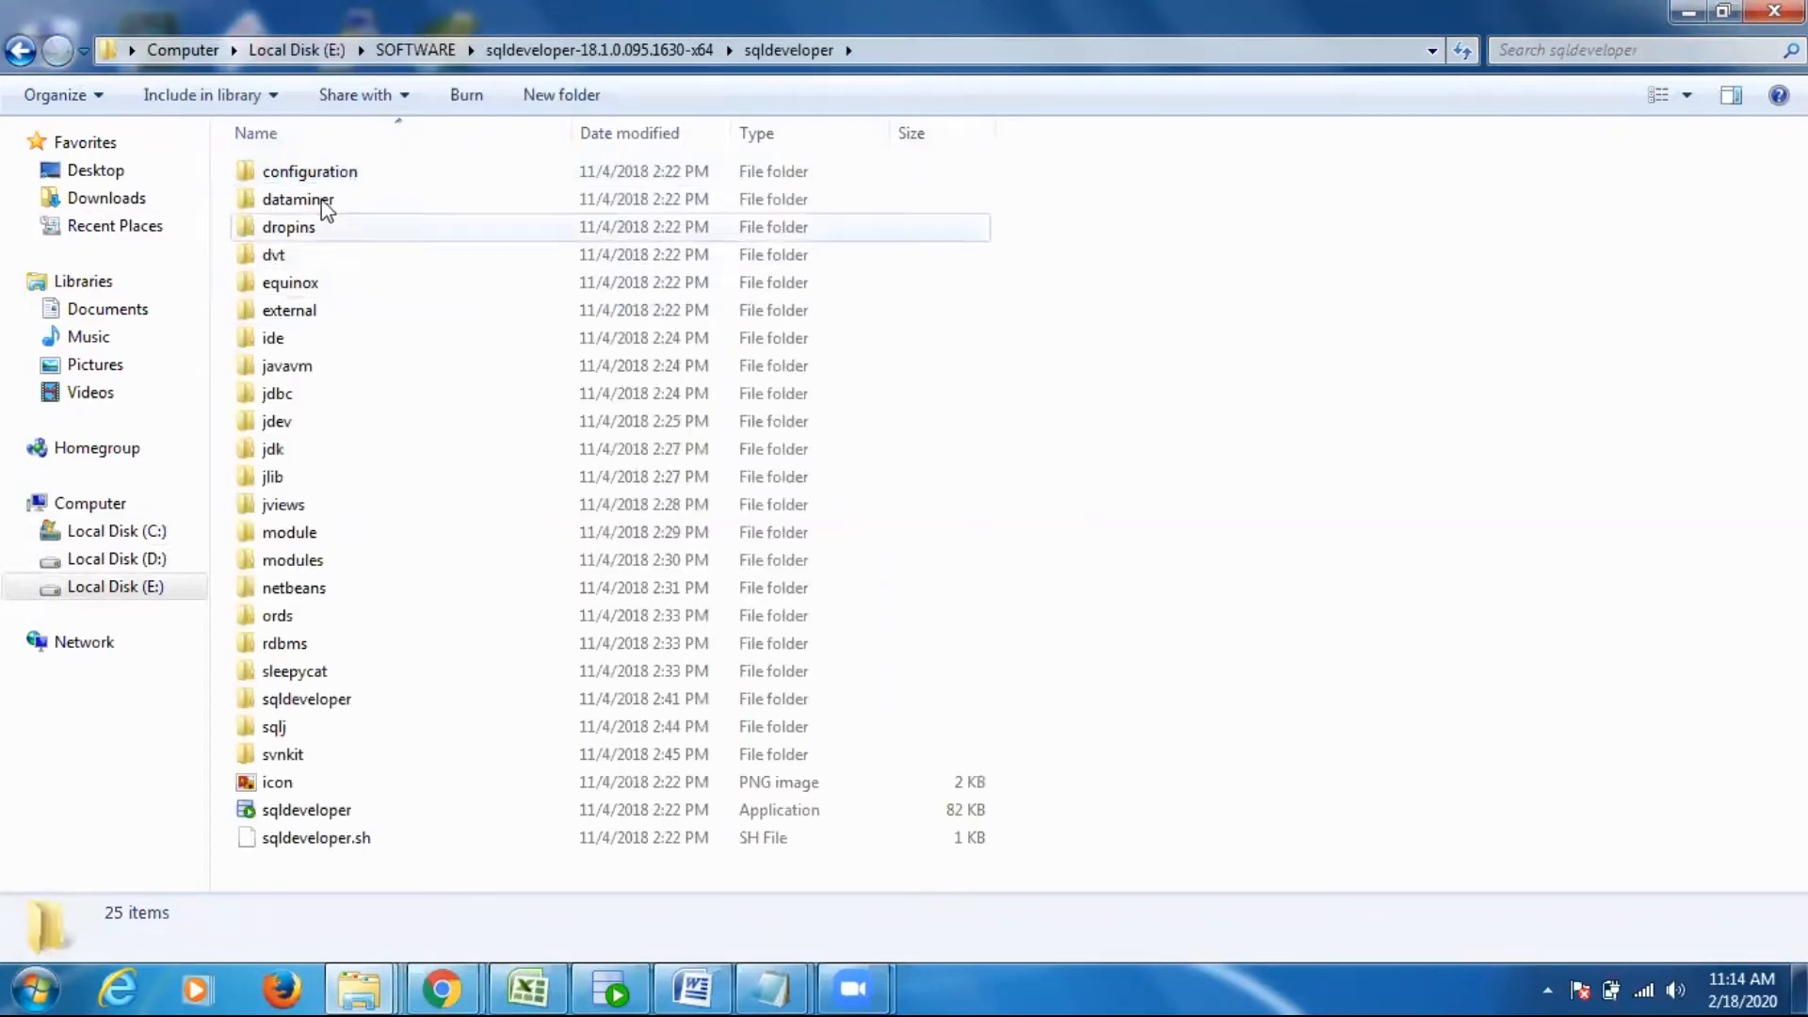
key(BackSpace)
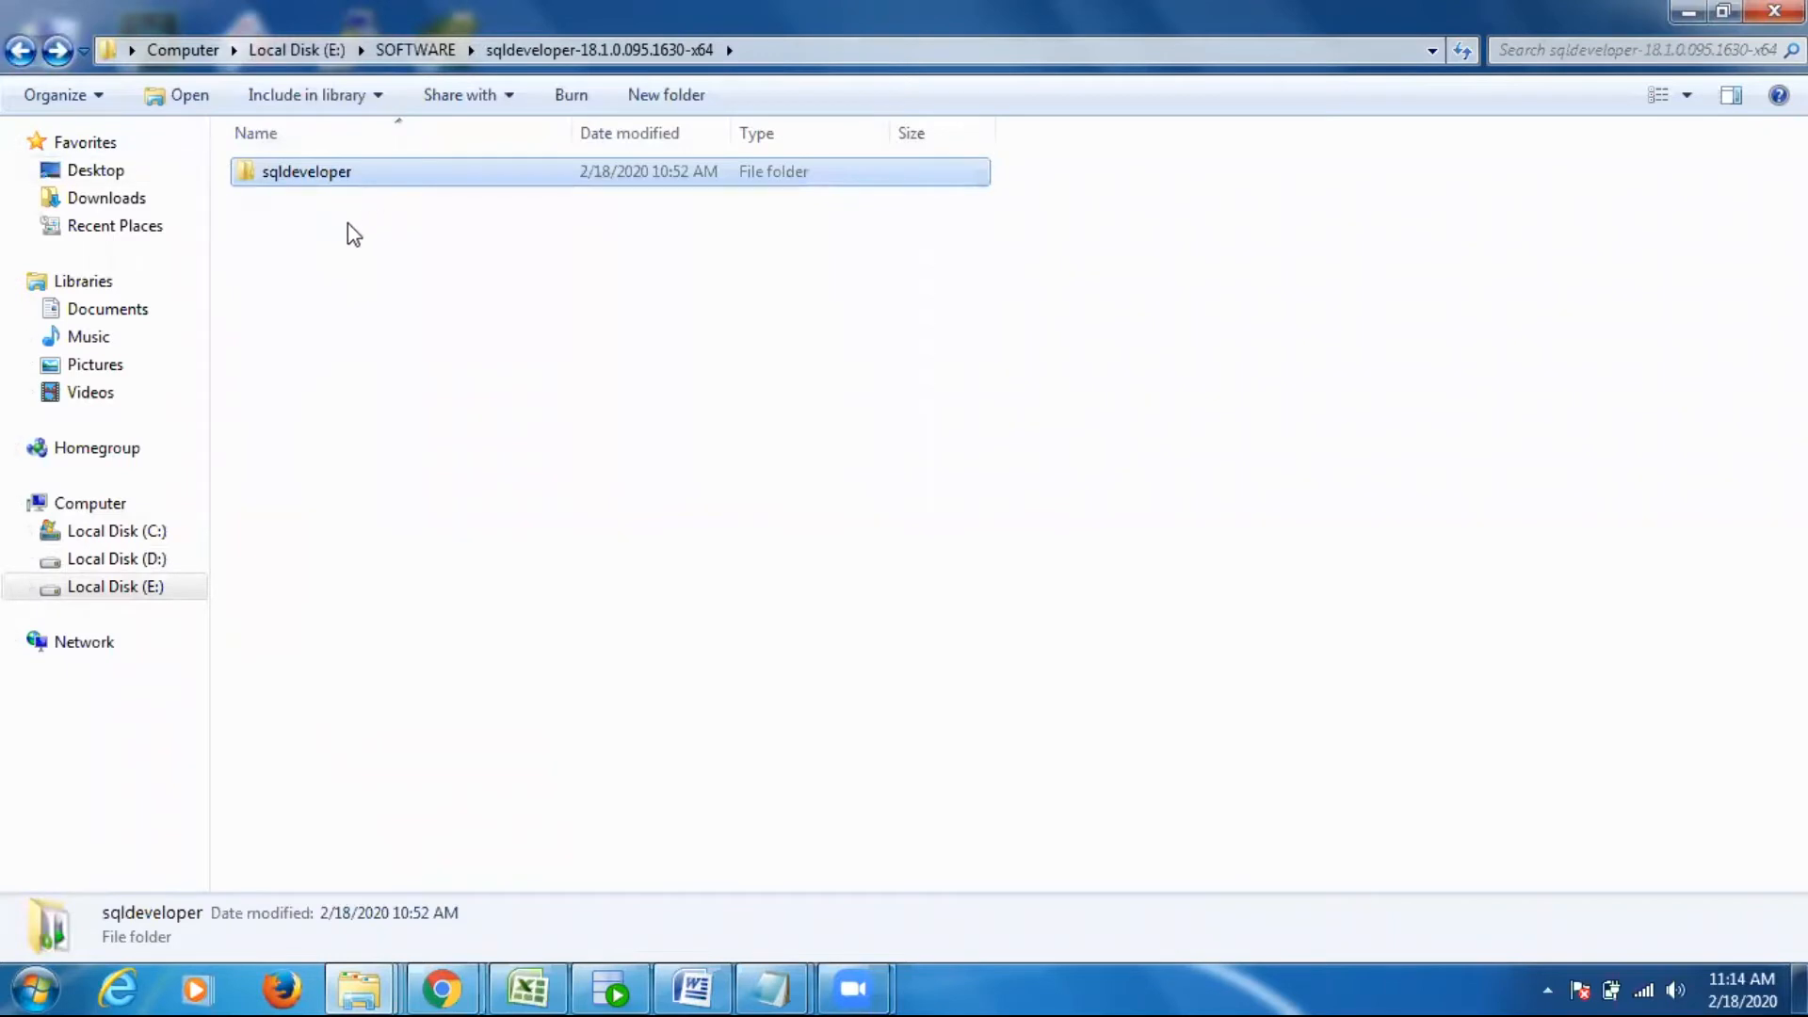
click(365, 174)
click(359, 194)
click(376, 179)
double_click(376, 179)
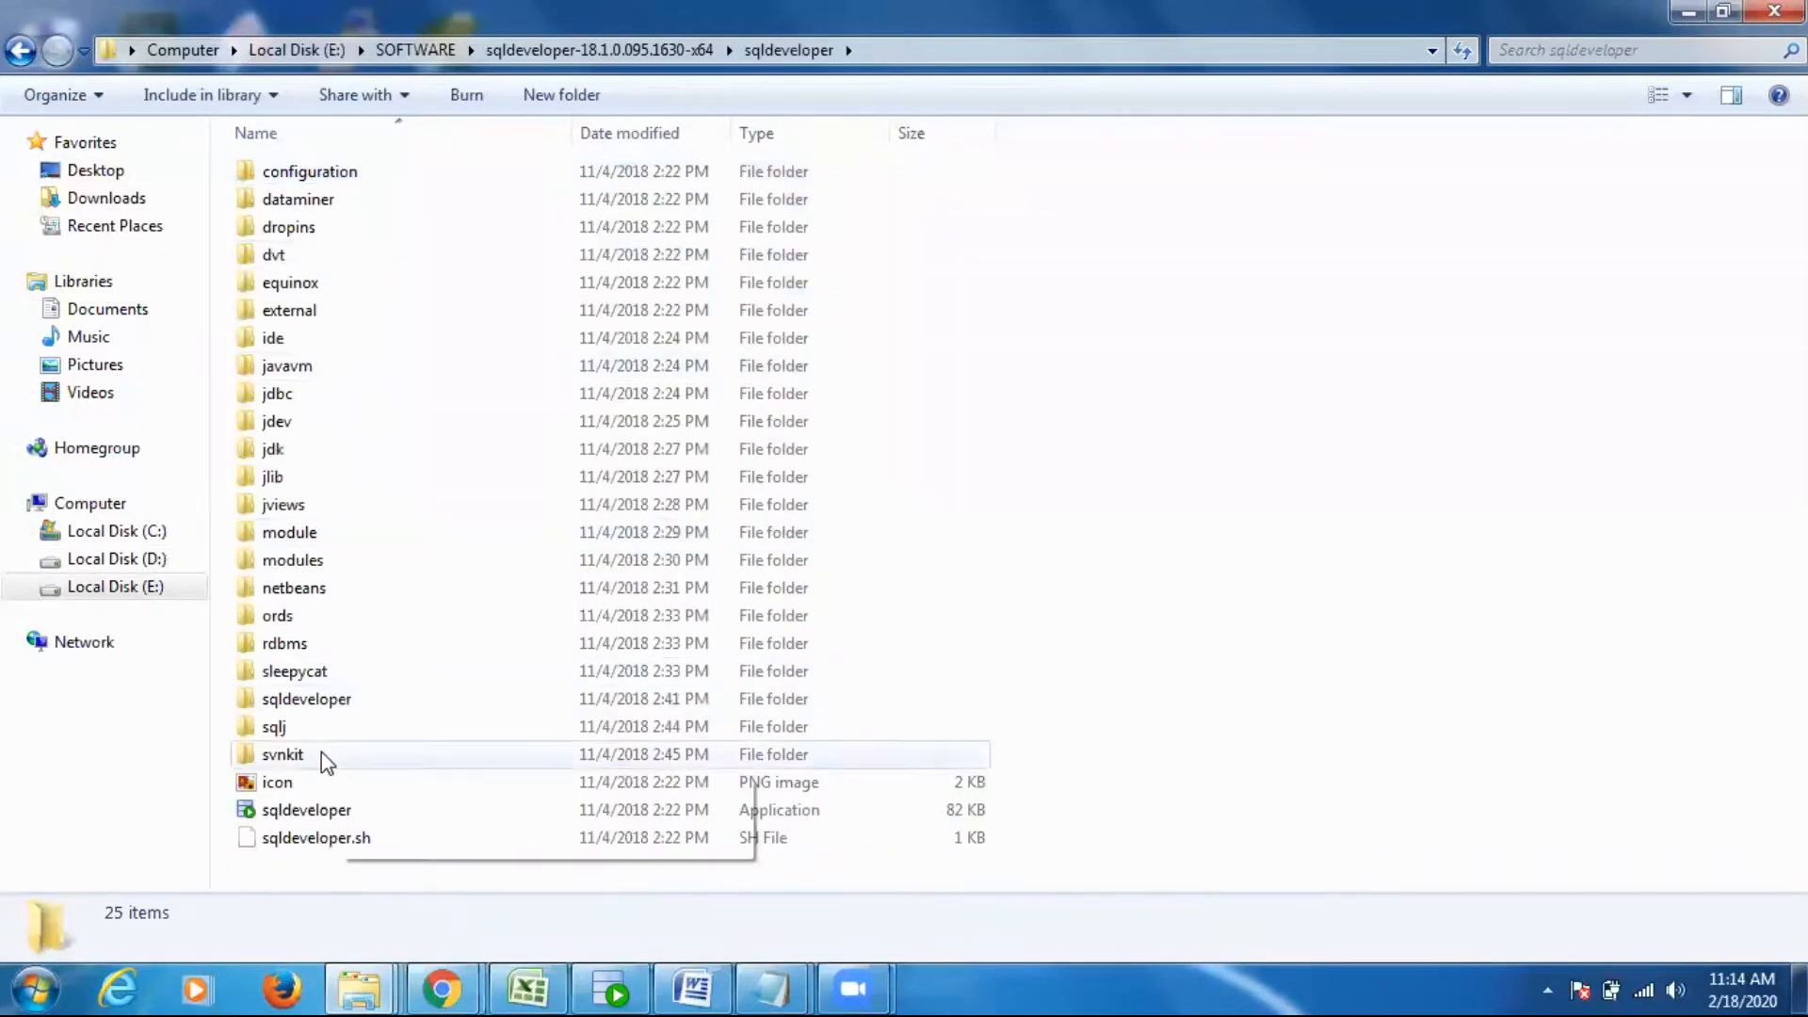
click(379, 809)
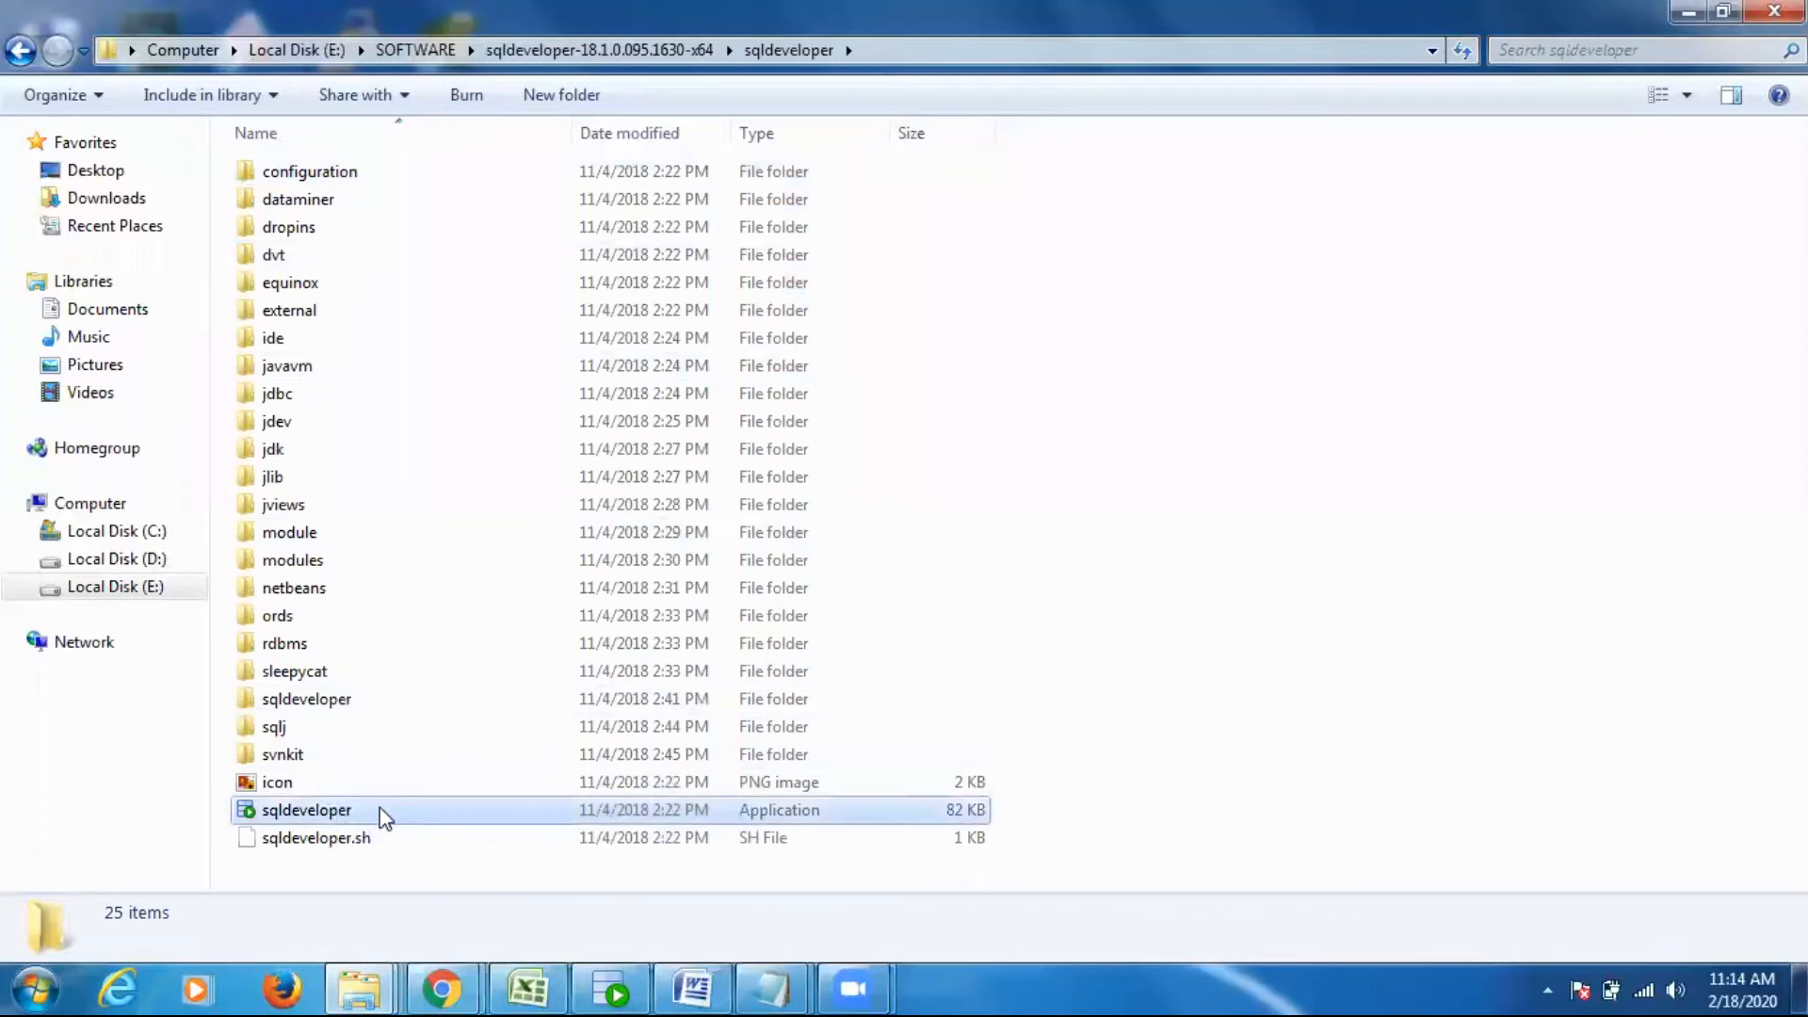
- View the Send to options for a desktop shortcut of the sqldeveloper application, dismiss them and return to the refreshed desktop
right_click(443, 811)
mouse_move(556, 588)
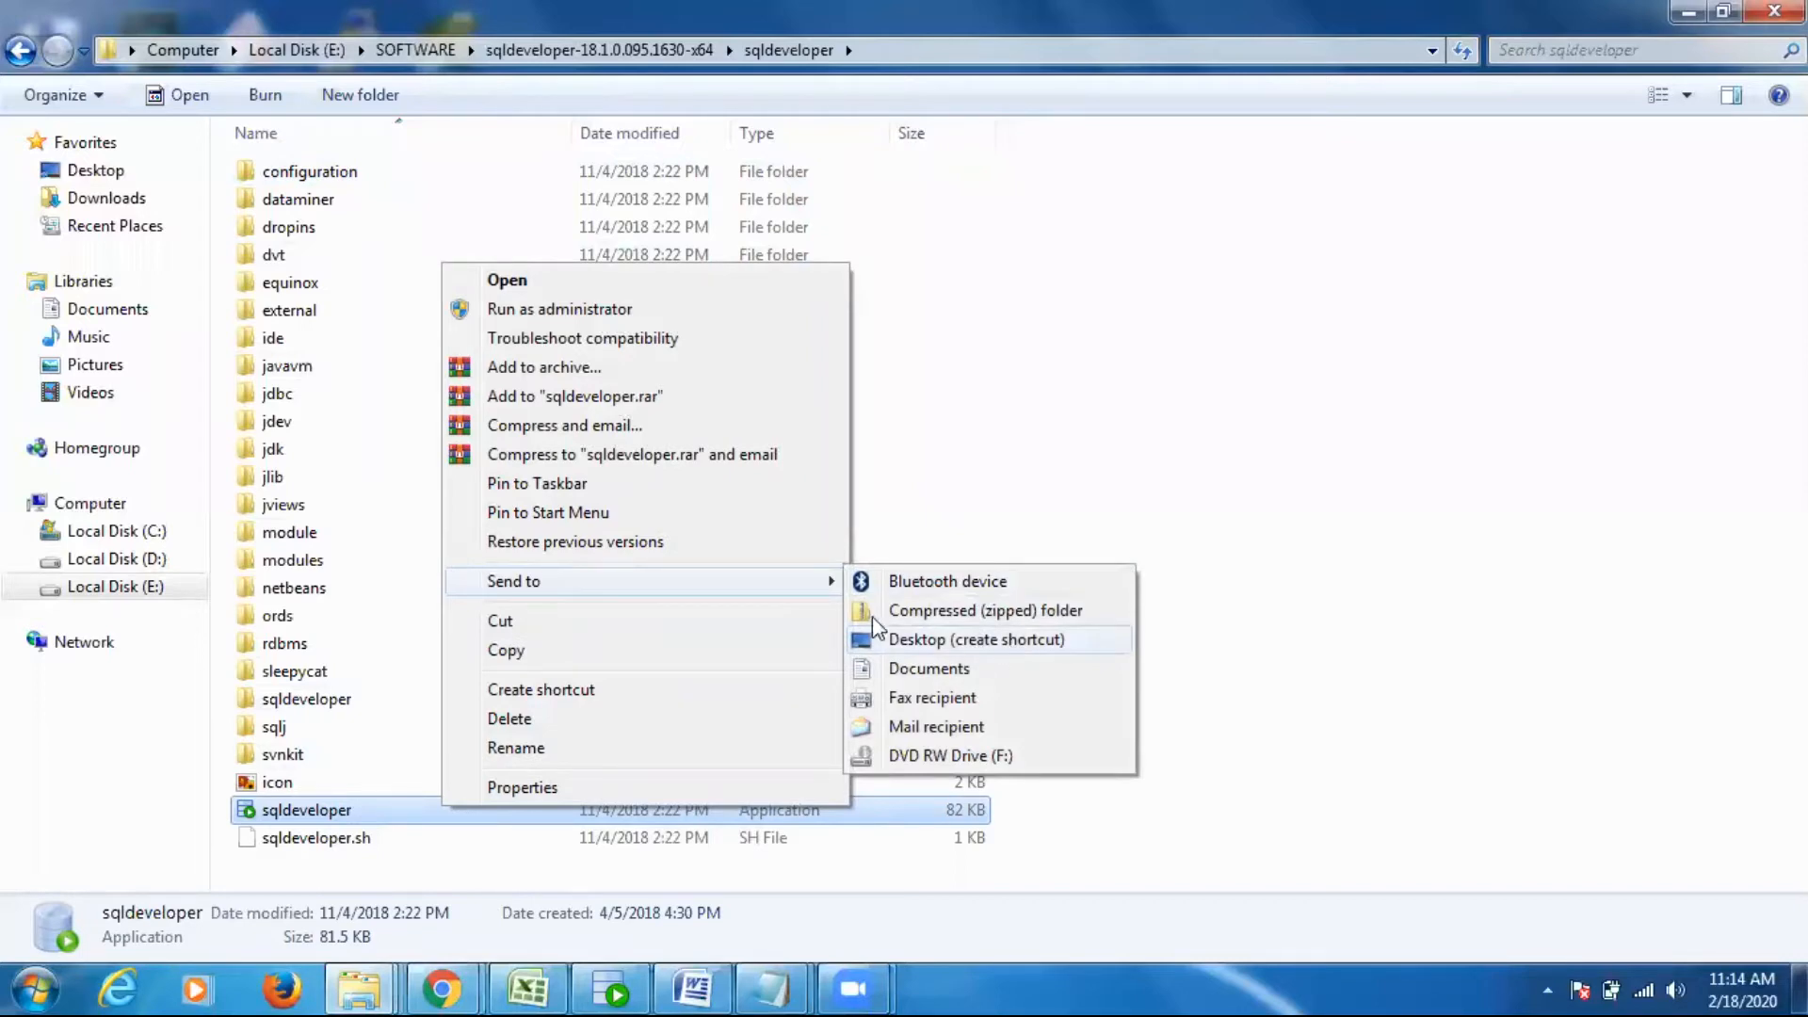
click(974, 369)
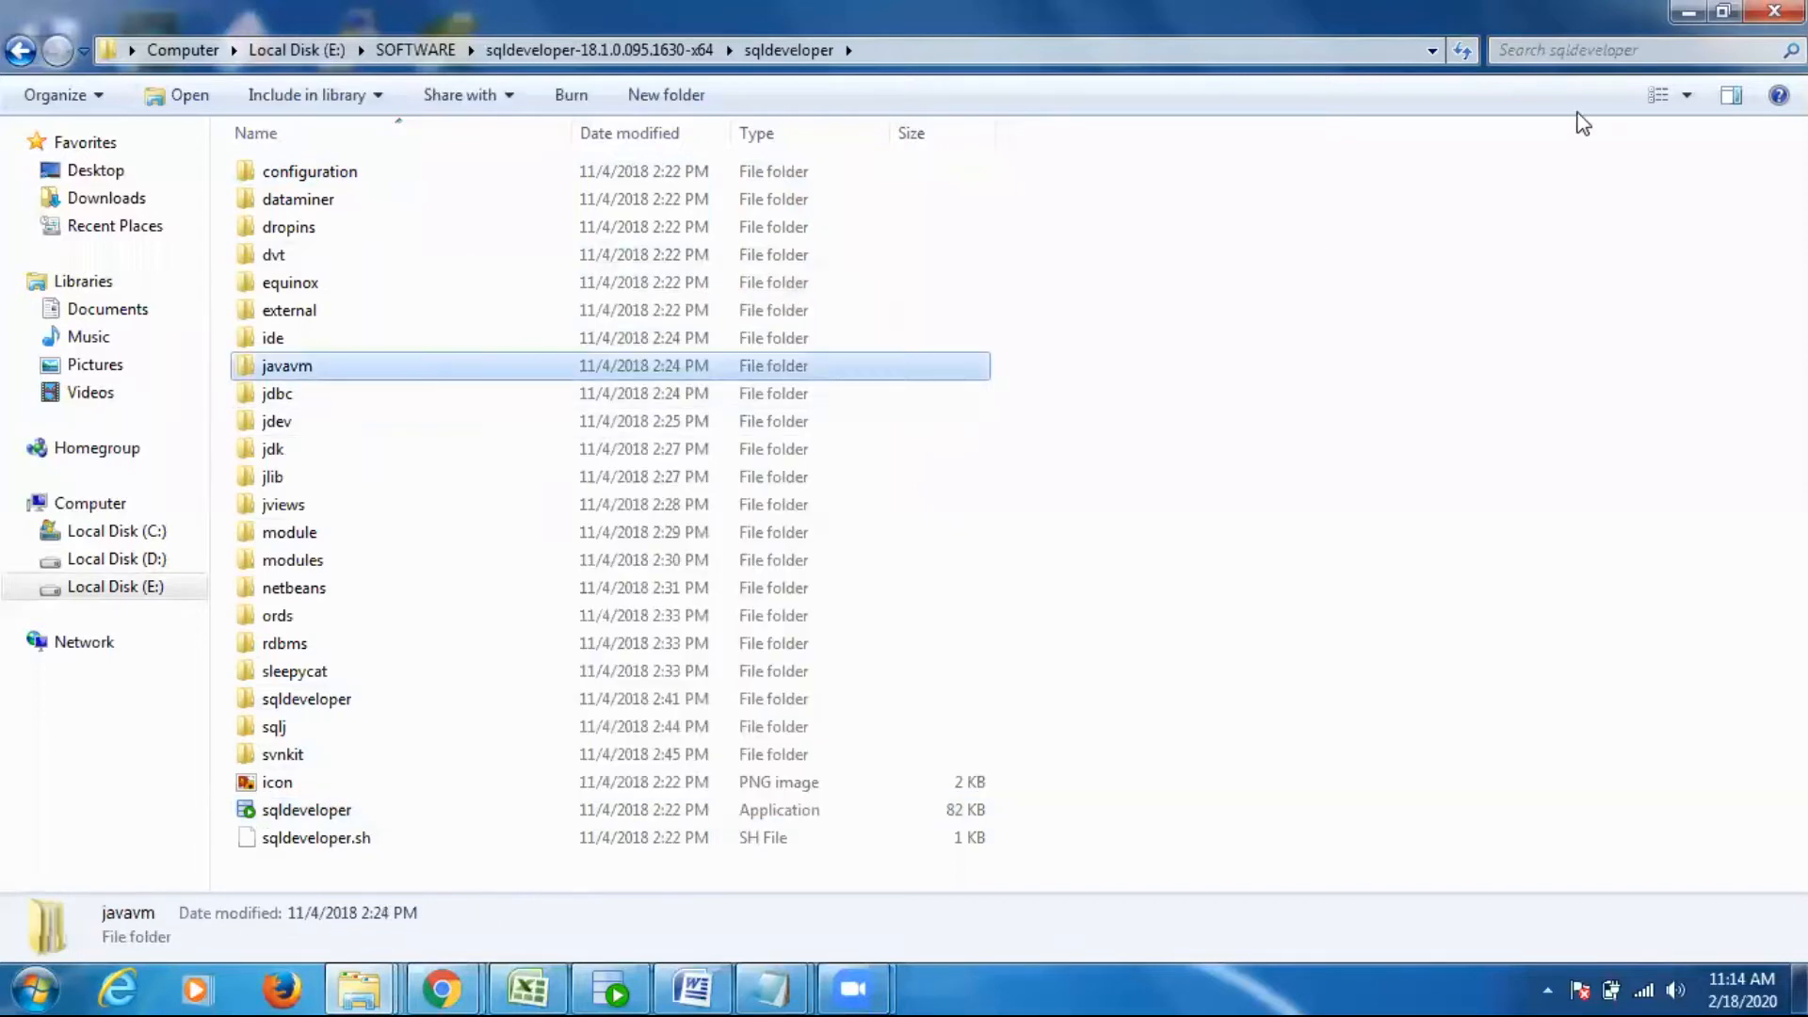
click(1689, 12)
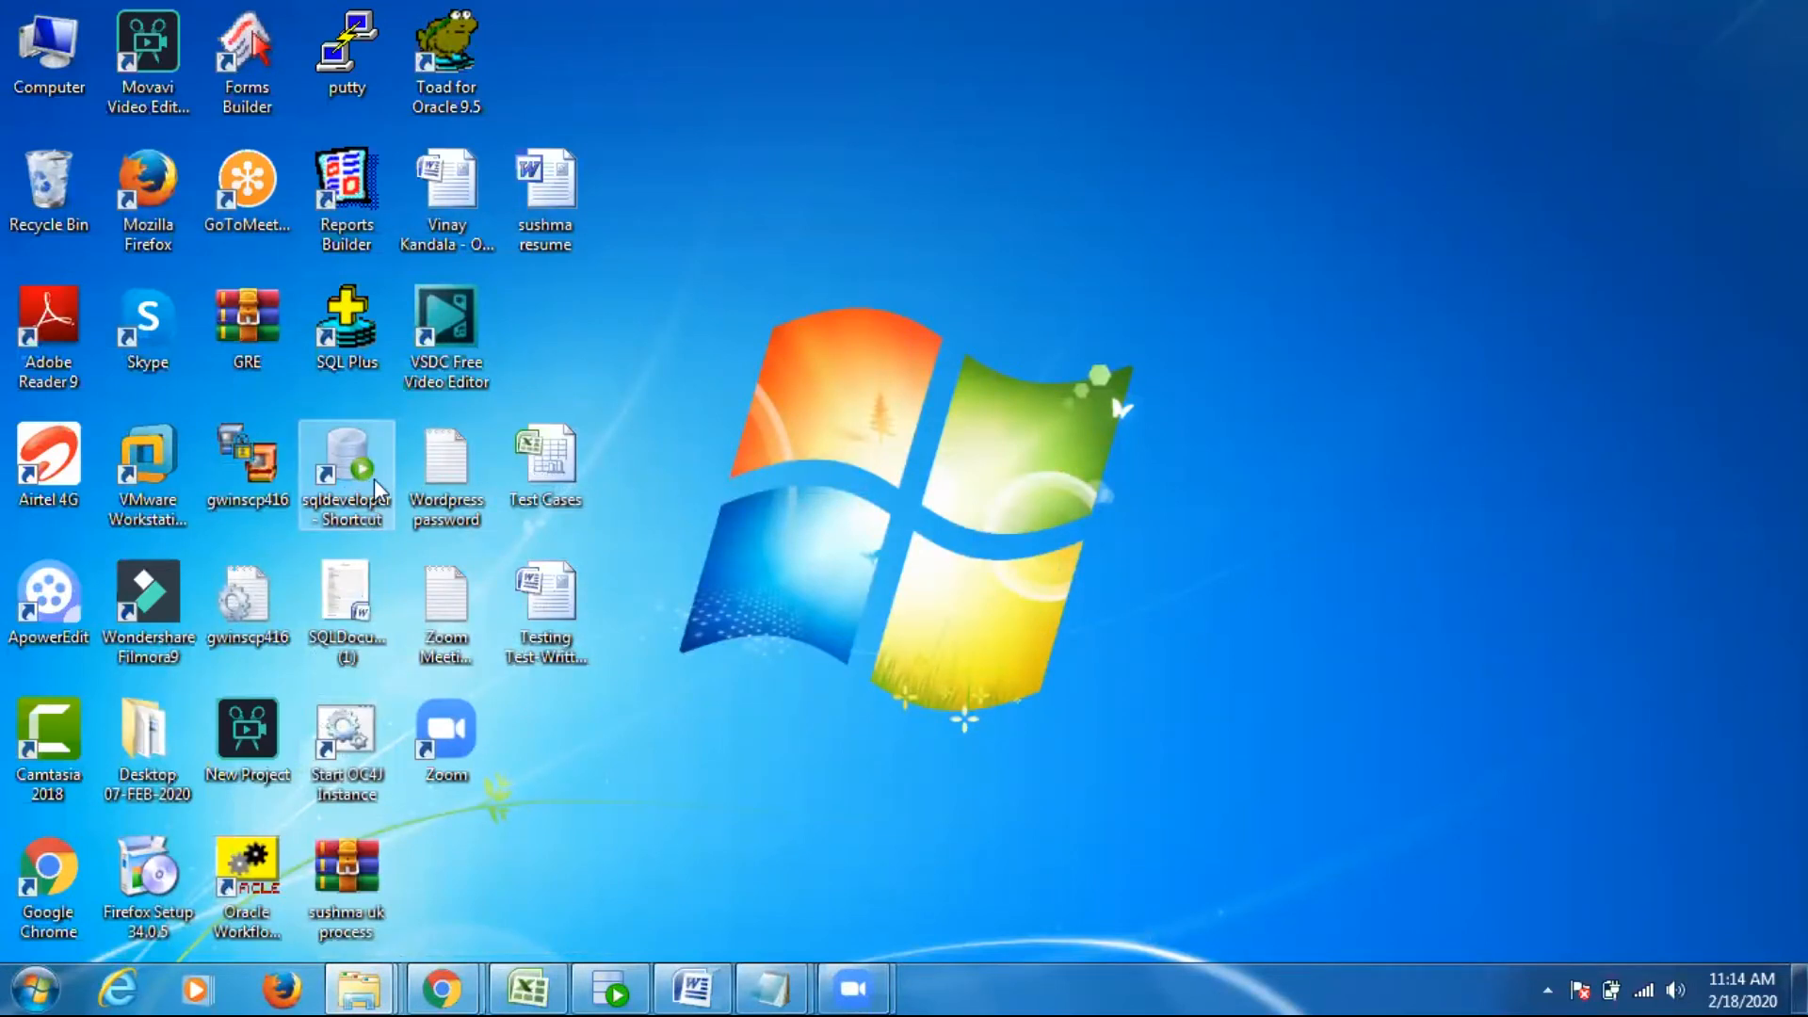
right_click(1021, 234)
click(1054, 312)
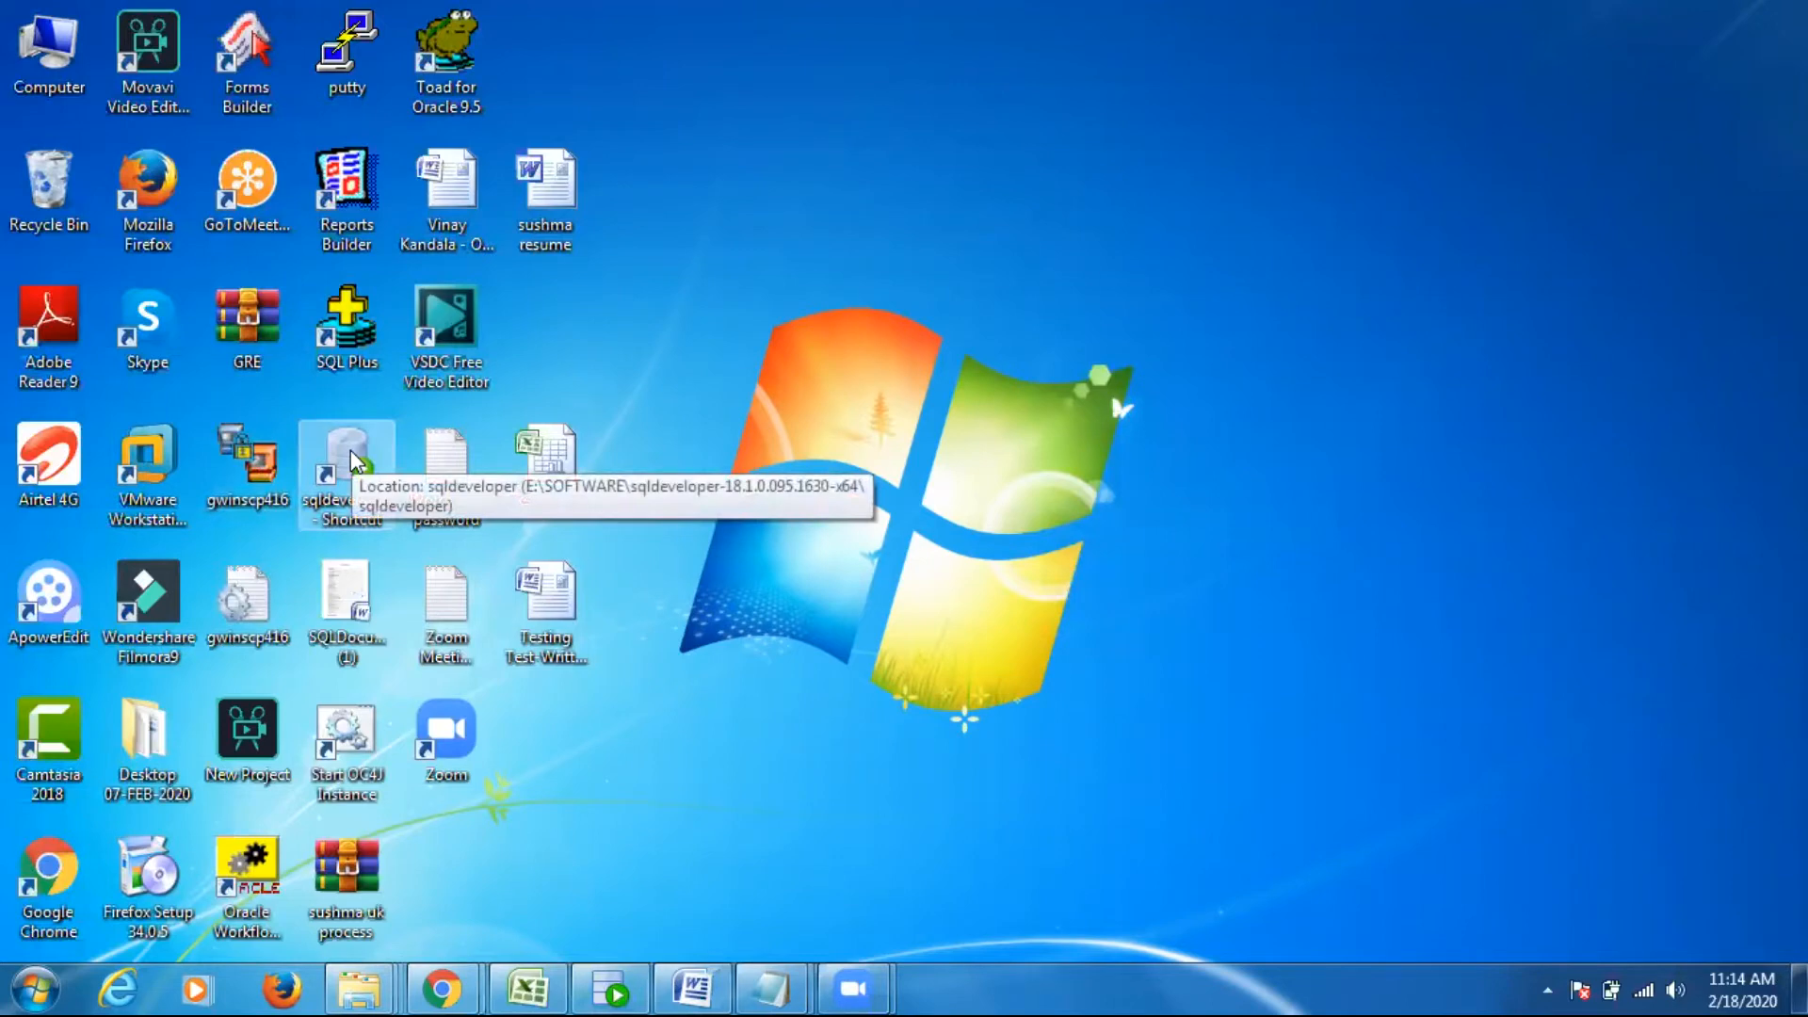
- Launch SQL Plus from the Application Development group of the Oracle - OraDb10g_home1 programs
click(37, 984)
click(83, 868)
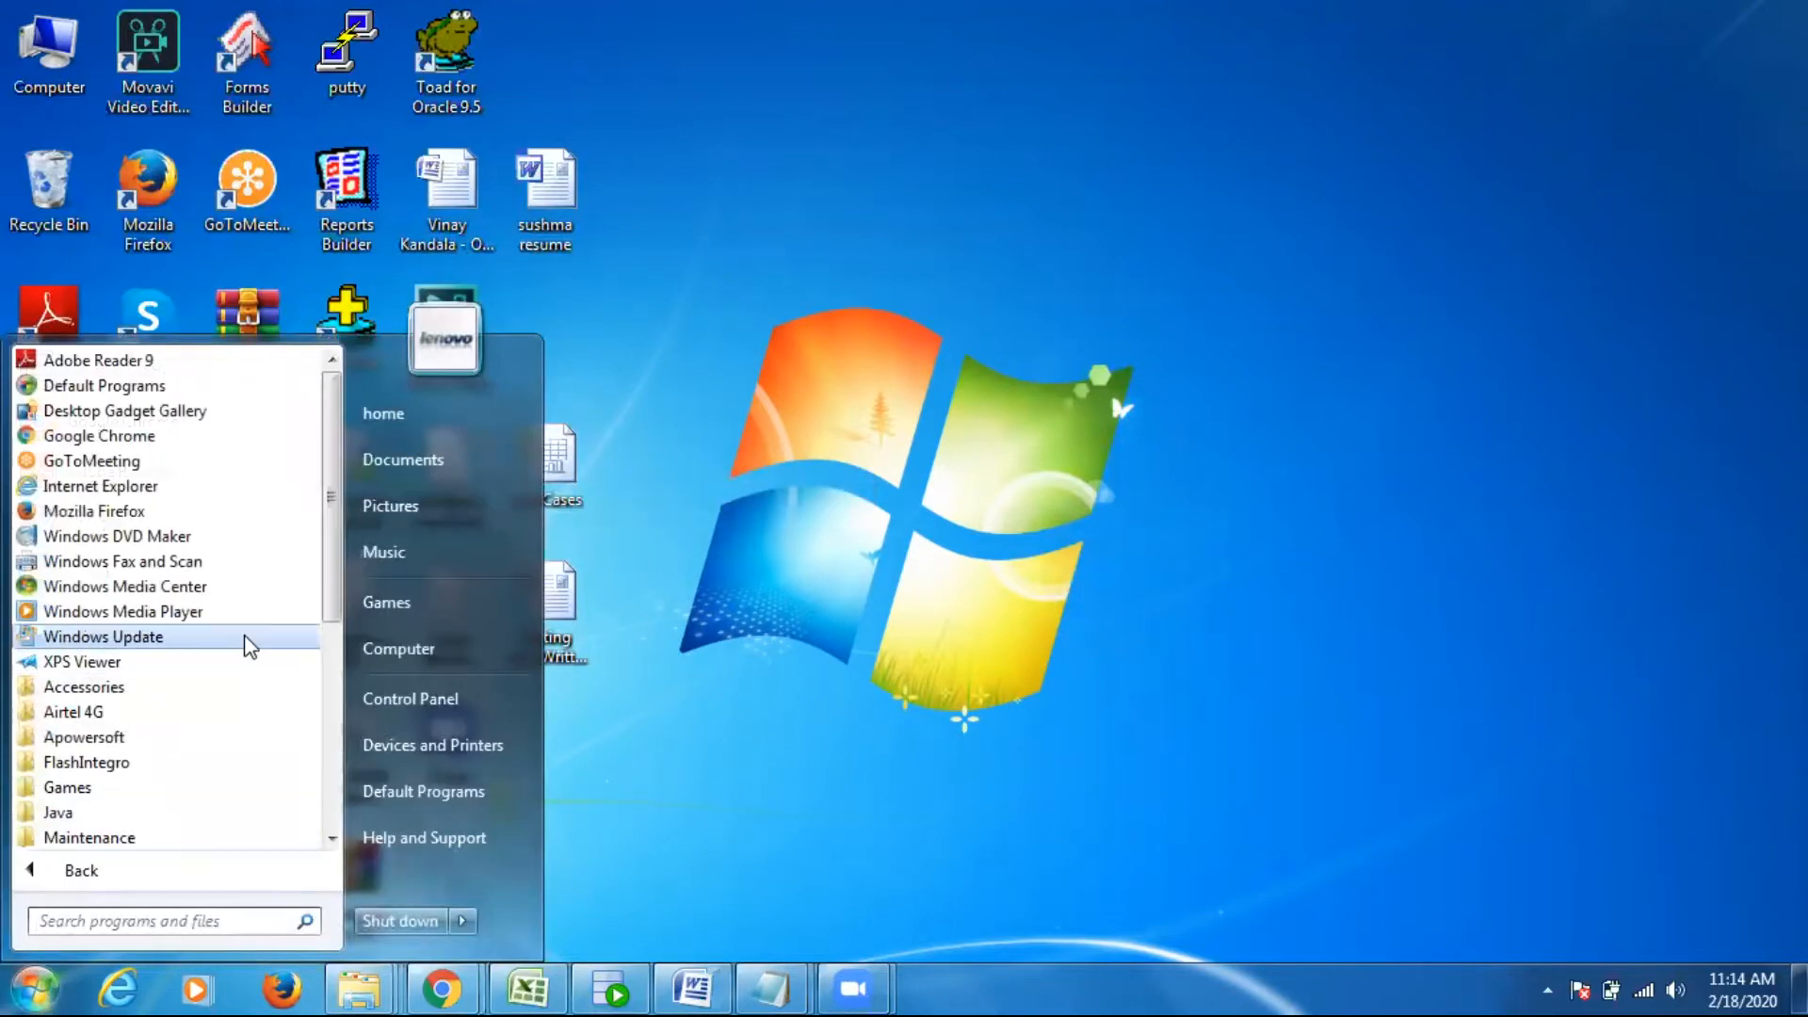
drag(335, 510, 315, 735)
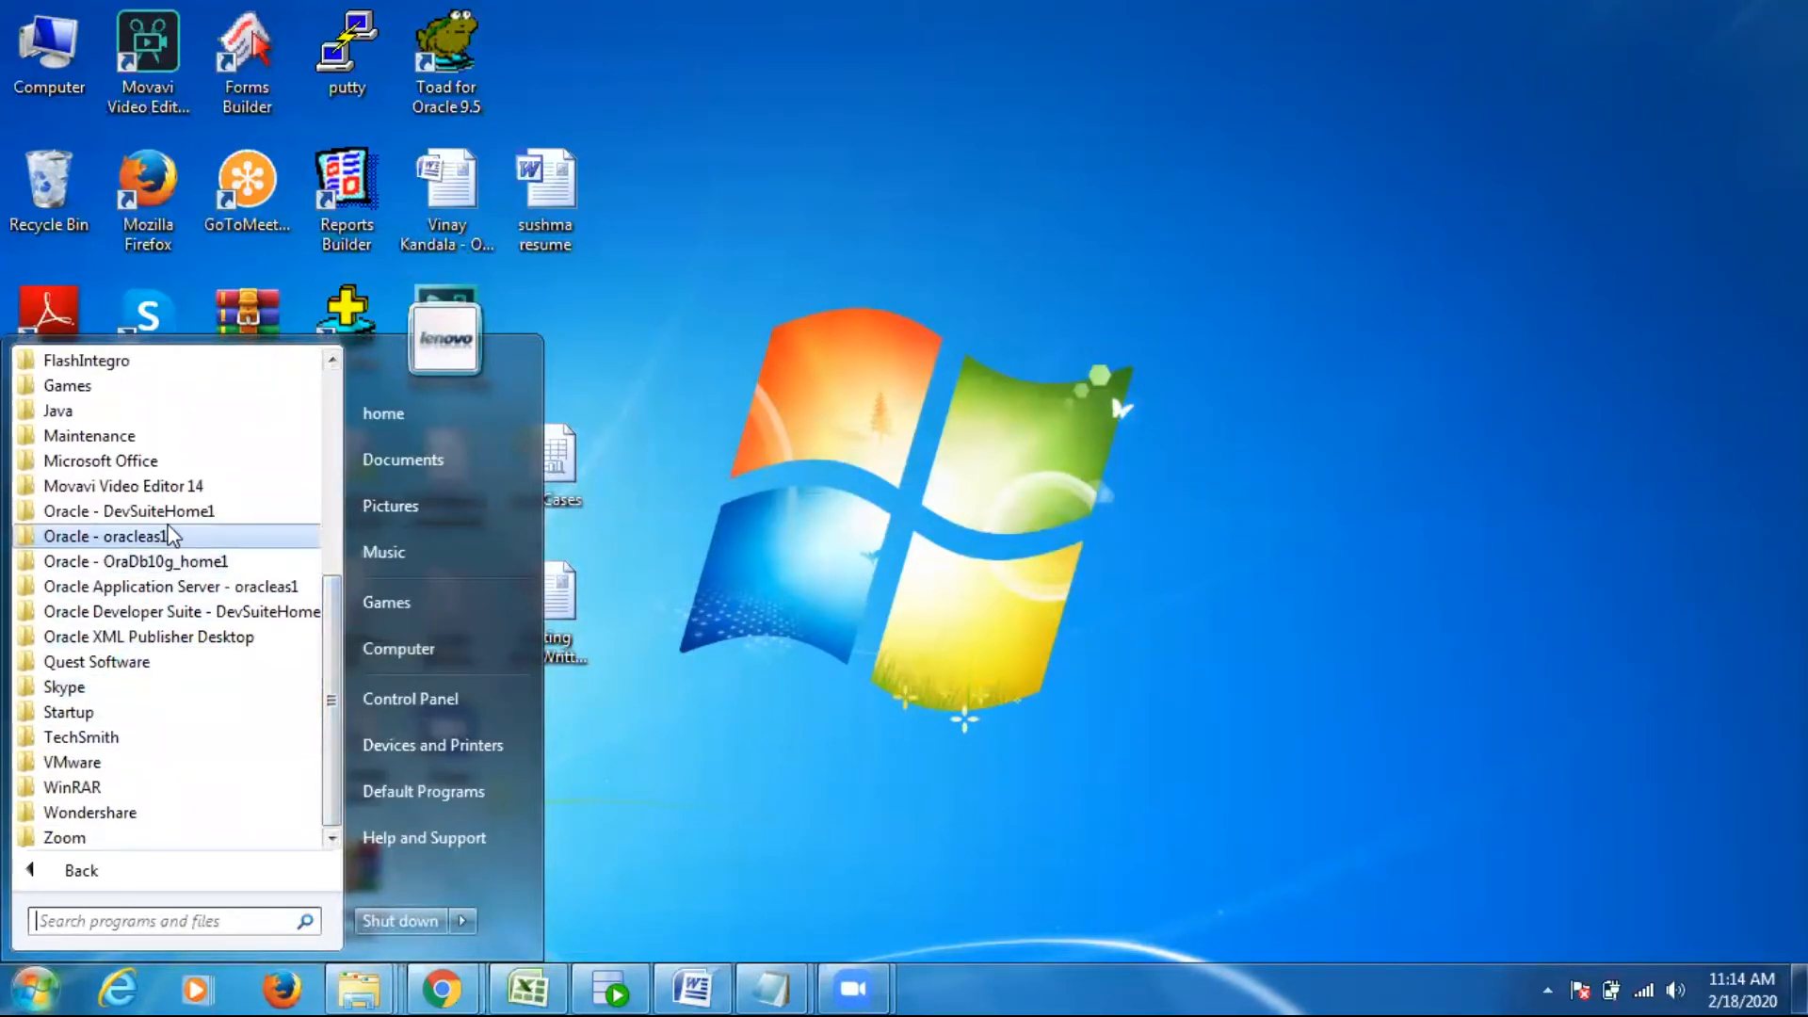
click(172, 563)
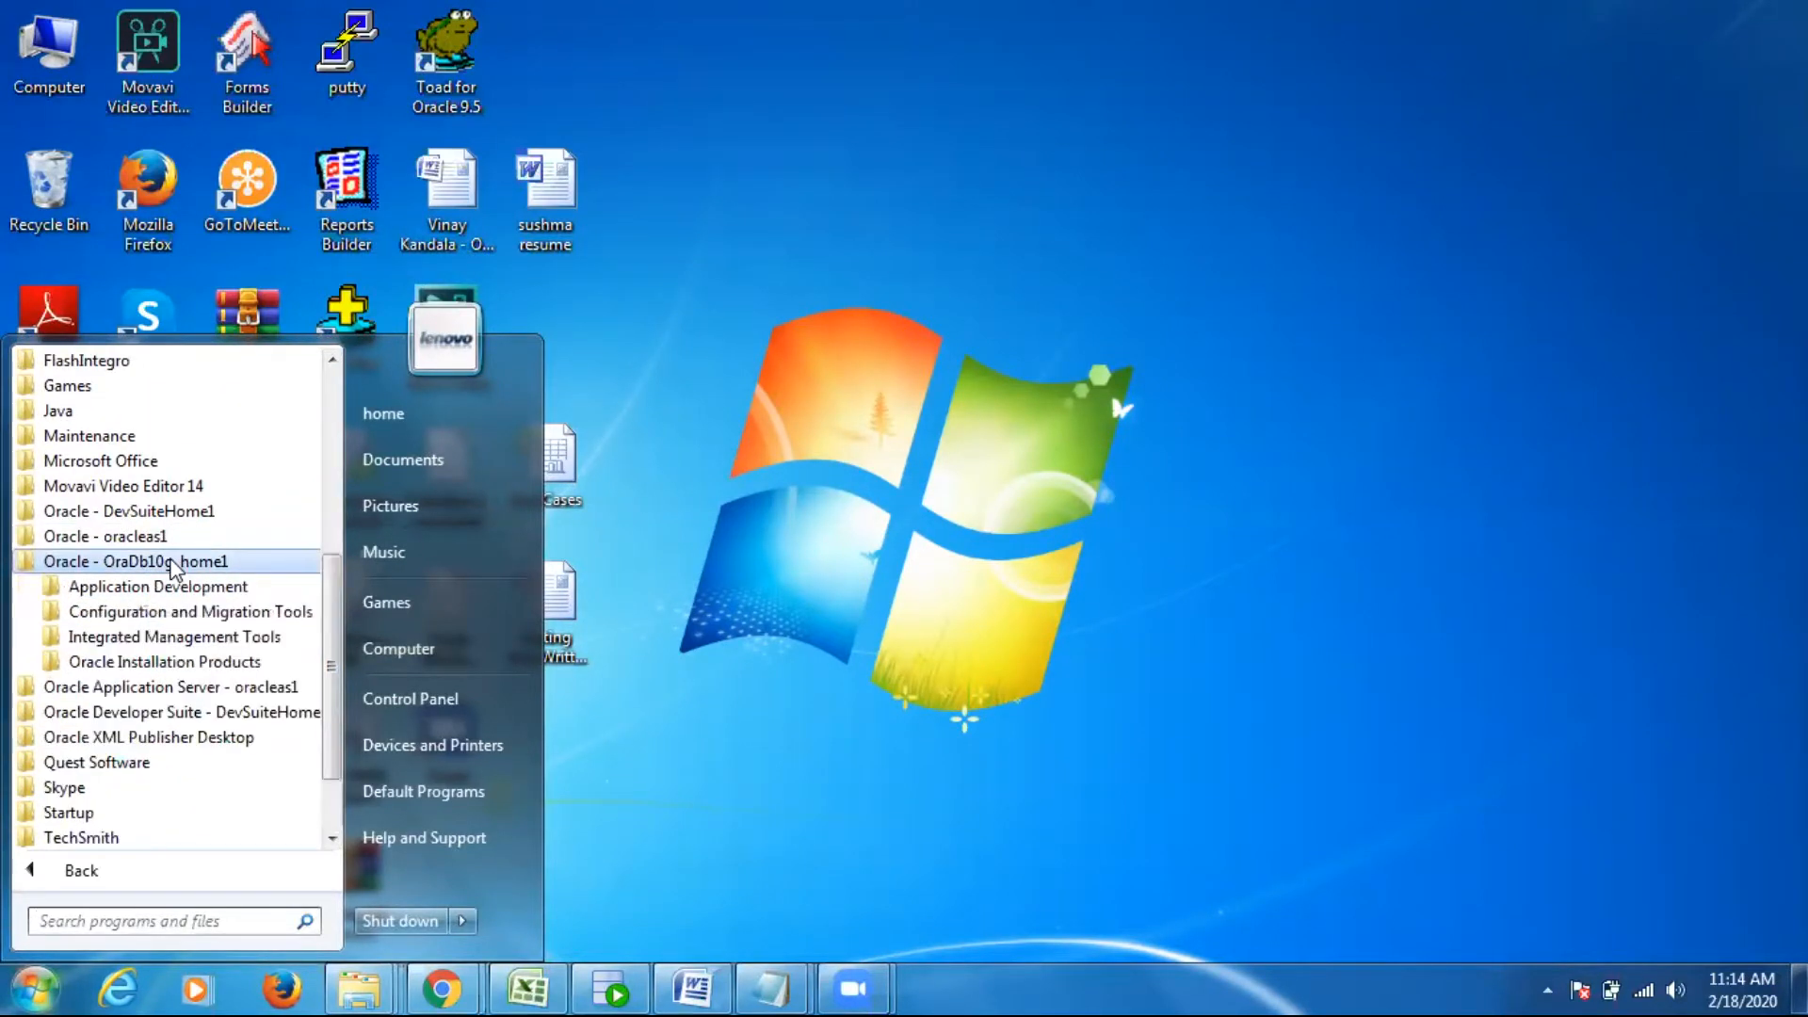
click(165, 588)
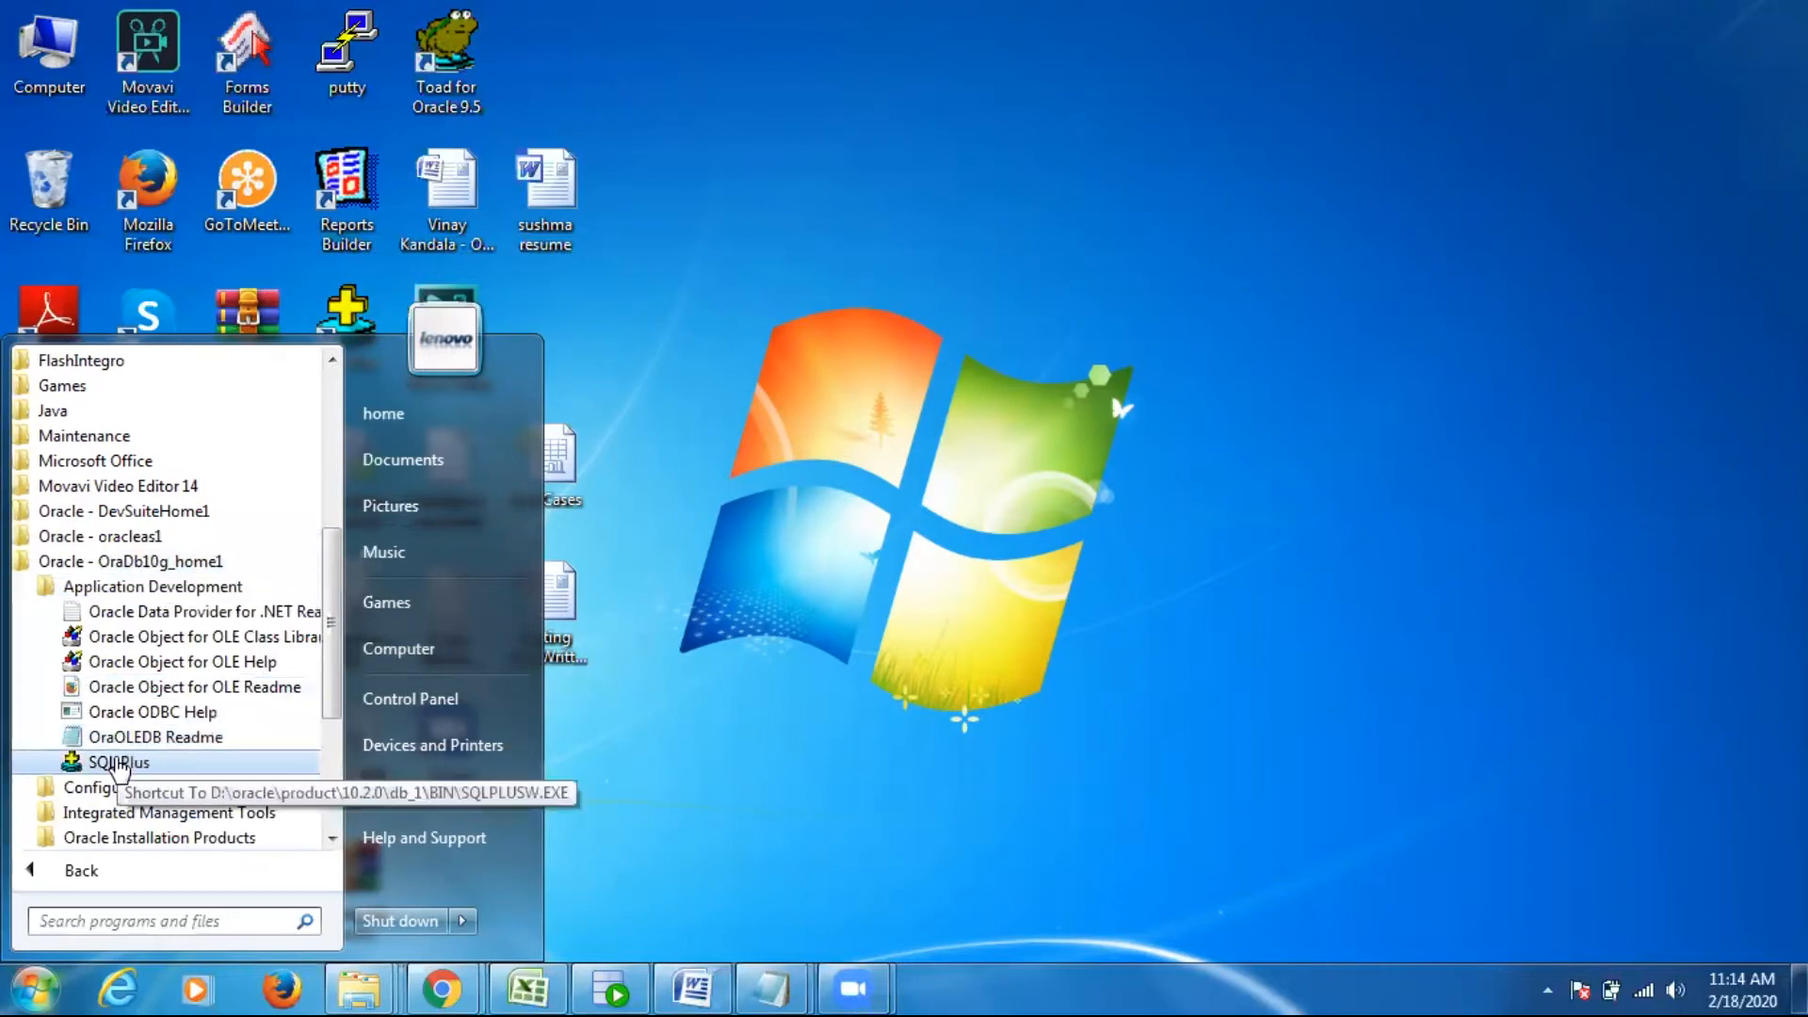
click(125, 761)
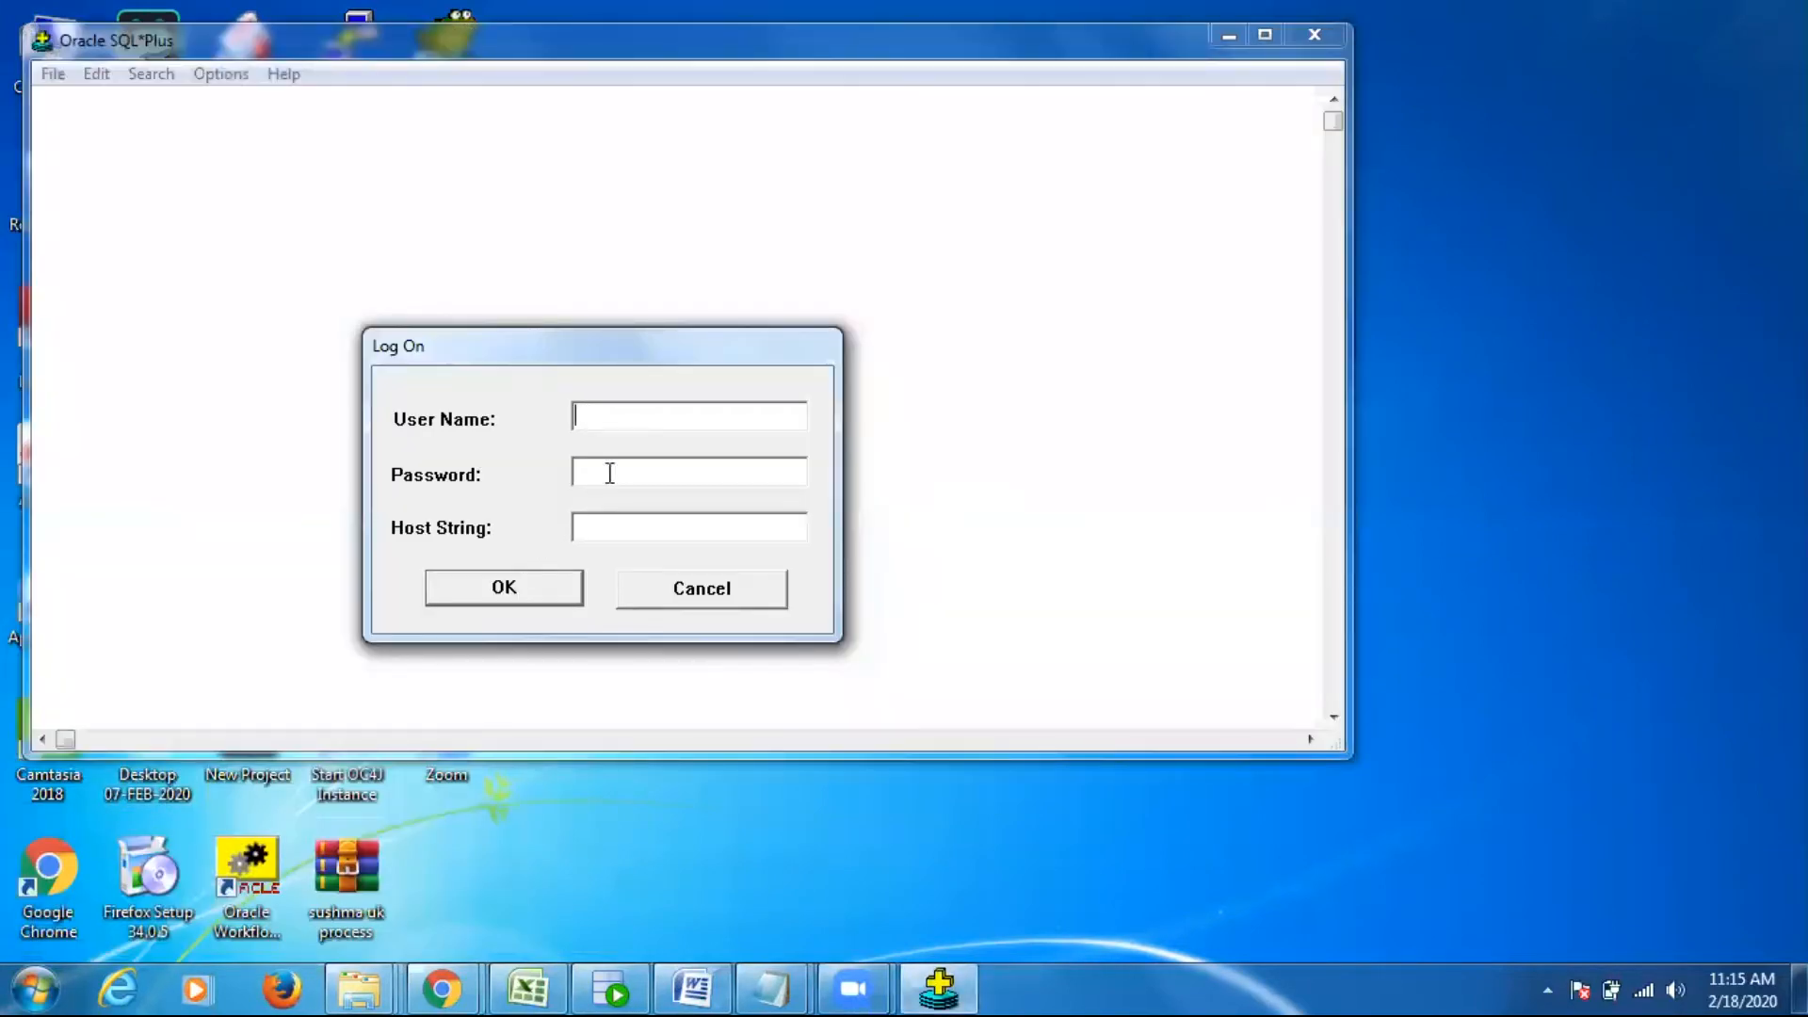
- Cancel the SQL*Plus log on and refresh the desktop
click(699, 588)
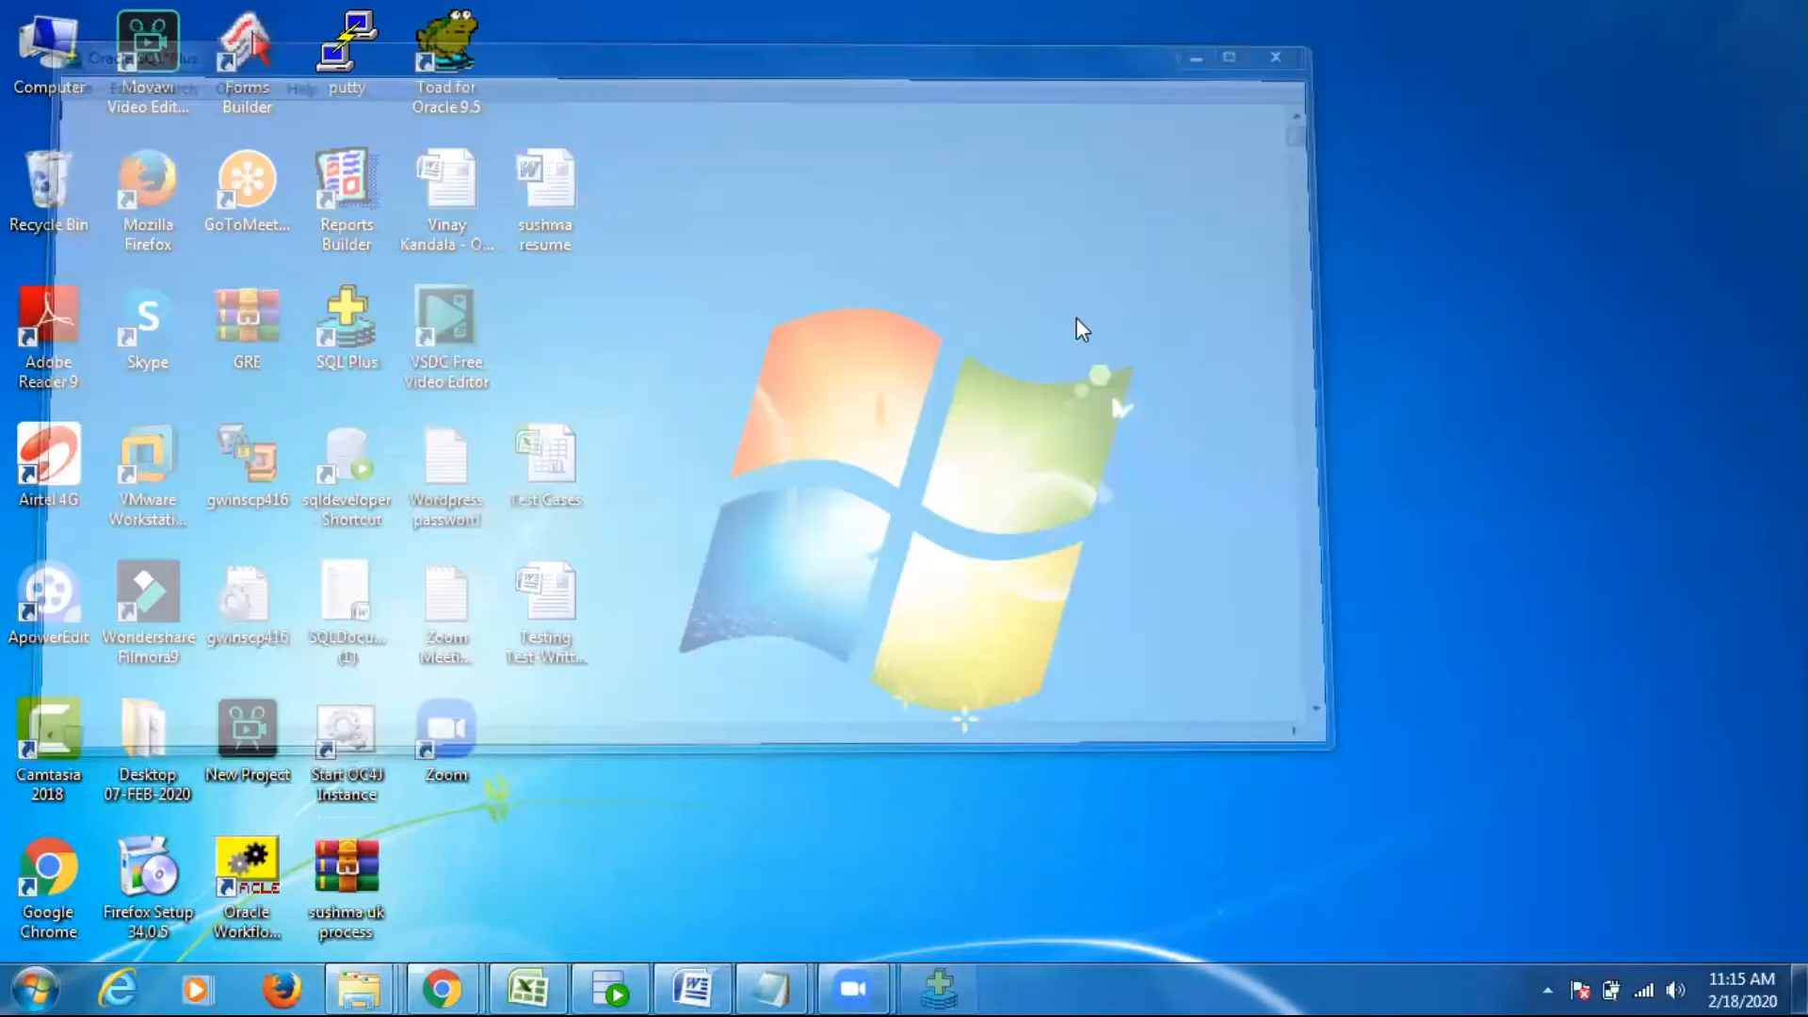
right_click(738, 270)
click(775, 351)
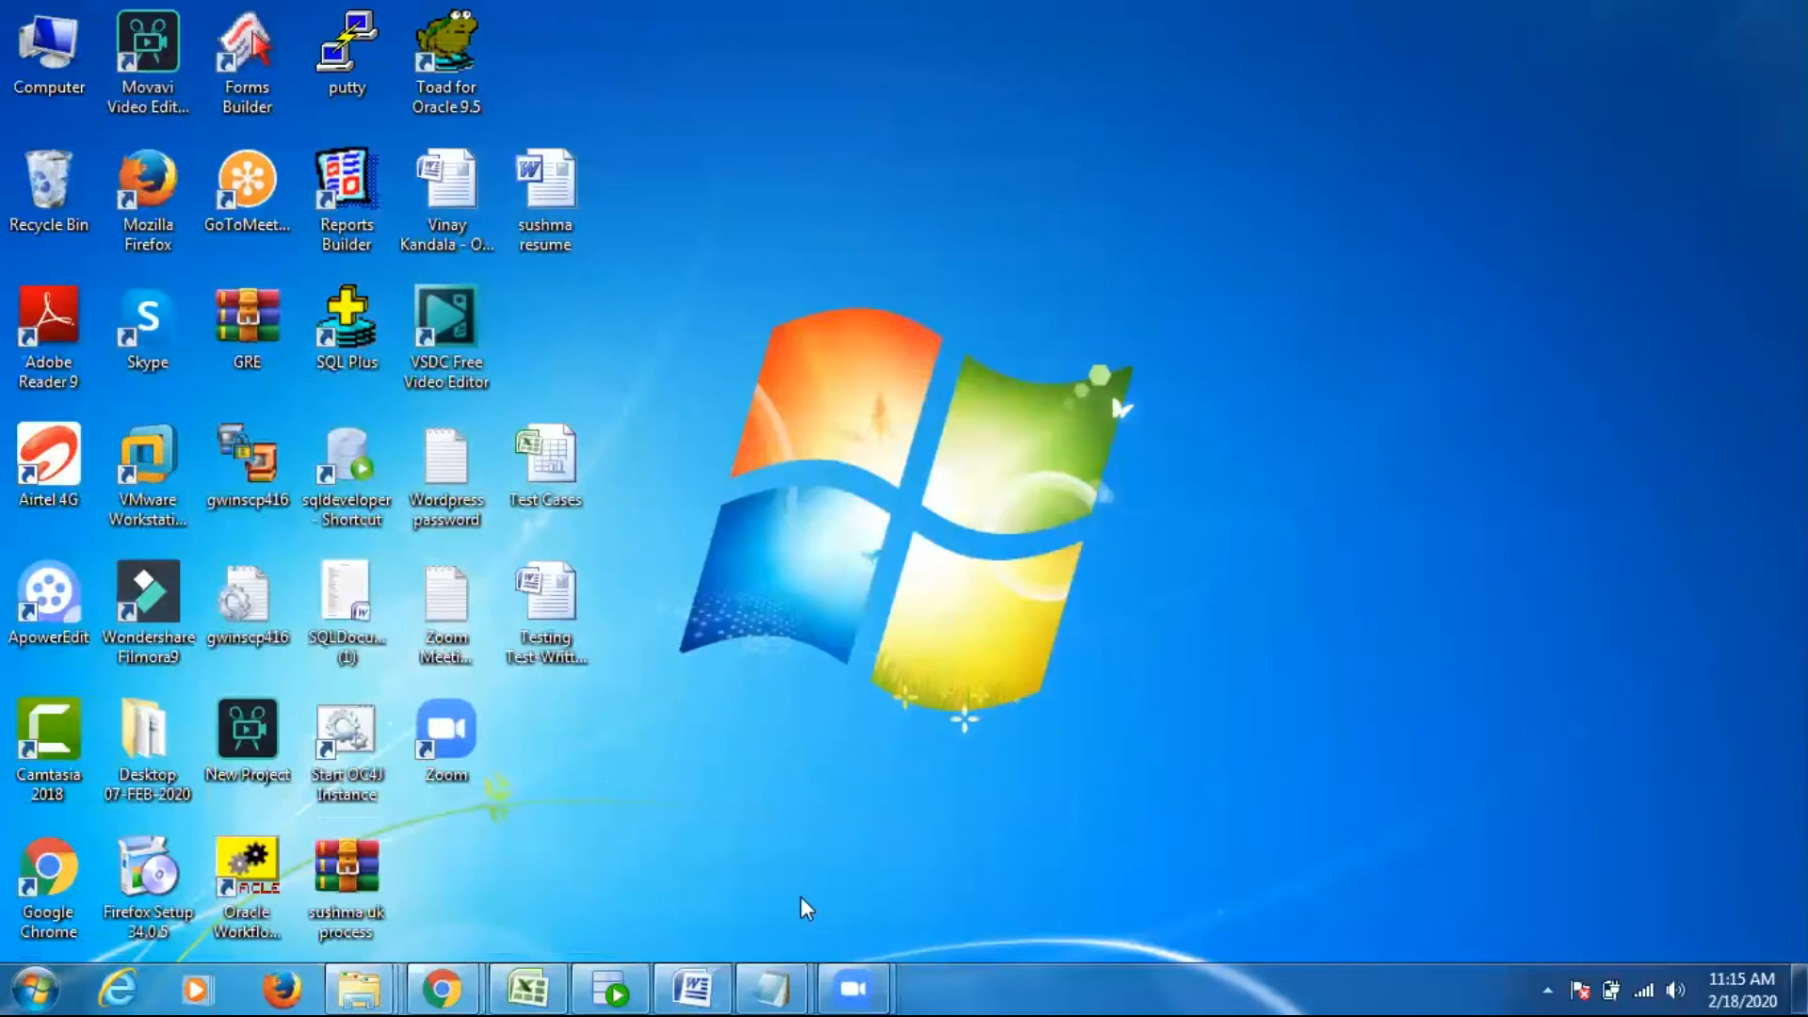
- Launch SQL Developer from its desktop shortcut, then expand the ORCL connection to connect and collapse it again
double_click(357, 459)
click(974, 516)
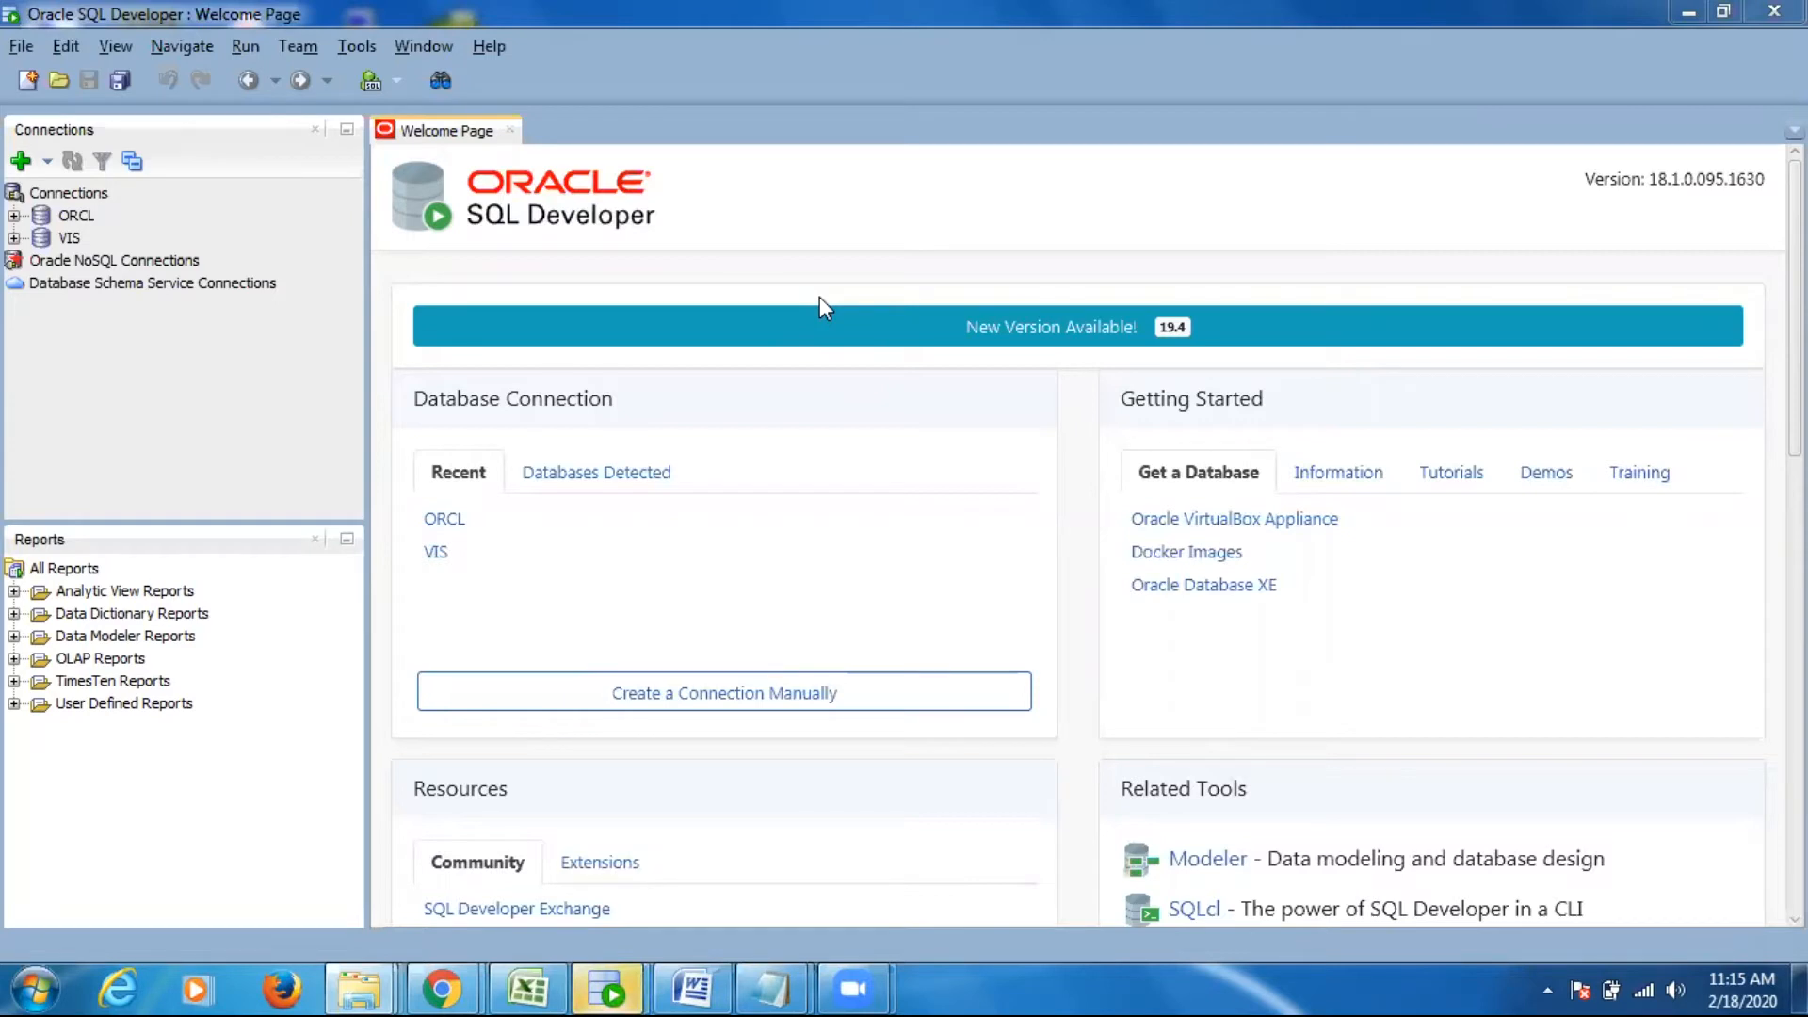
click(14, 215)
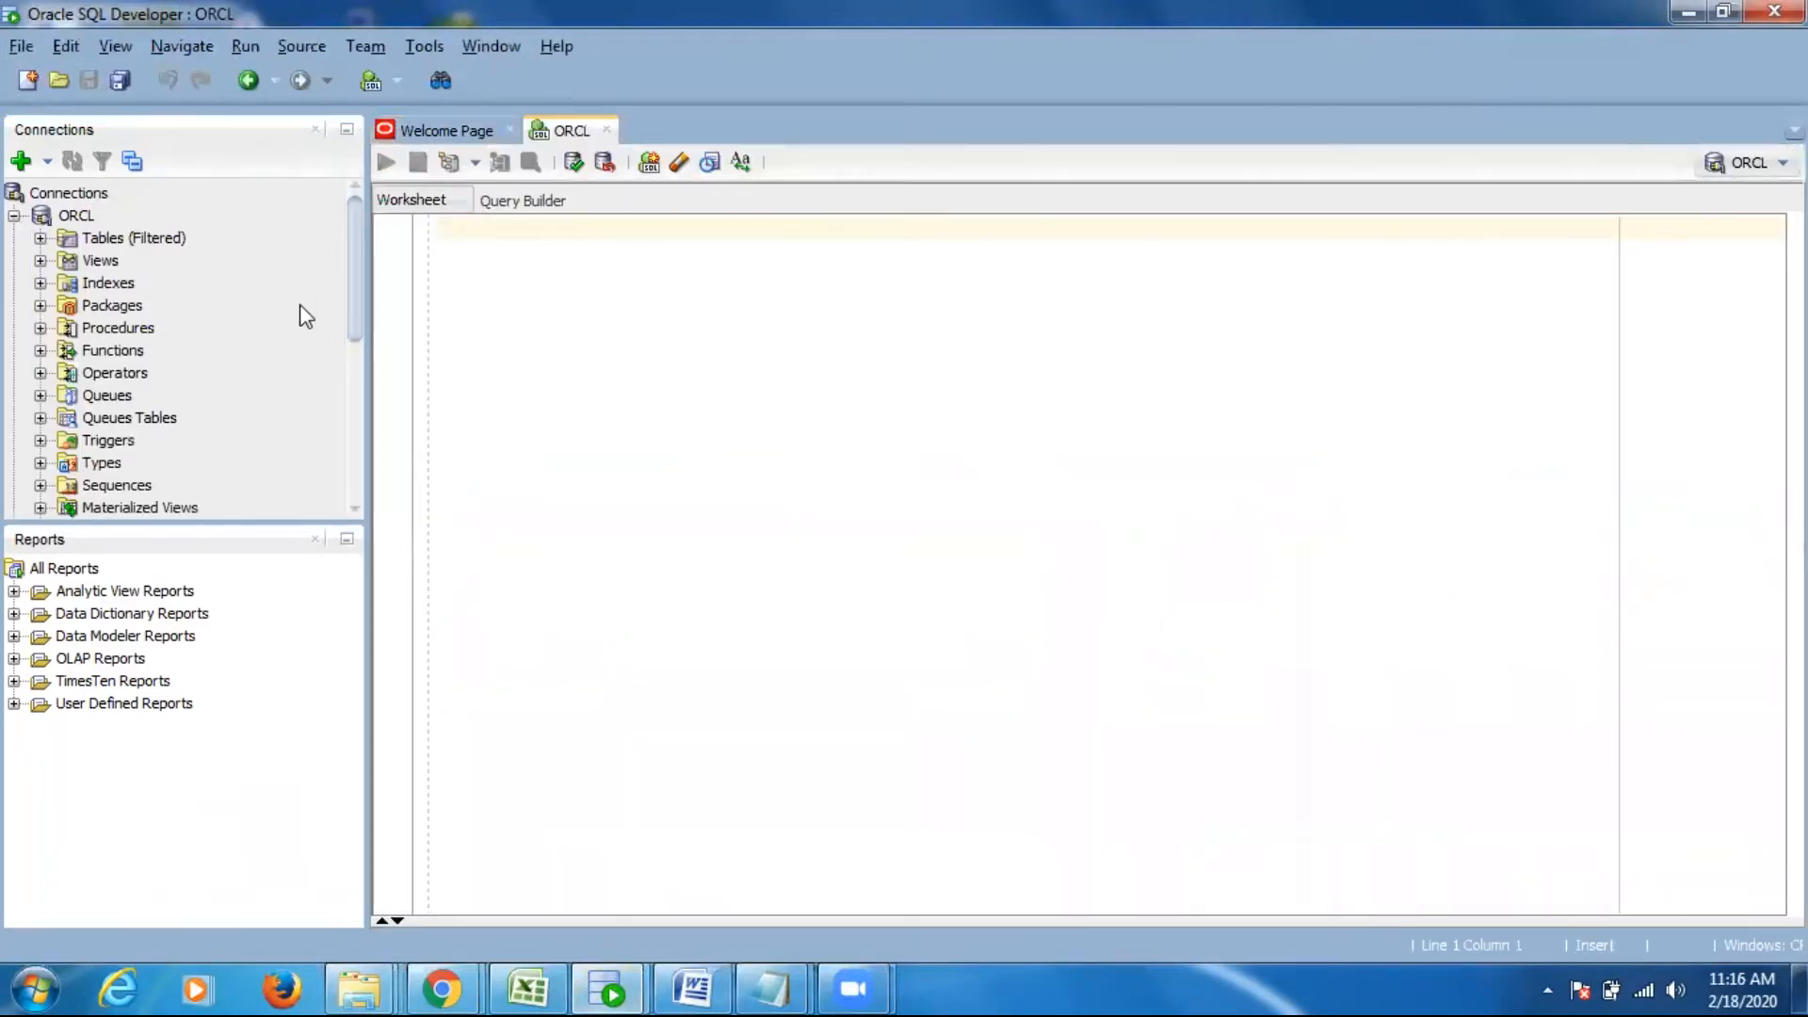
click(14, 216)
- Start a new database connection from the Connections node
click(69, 194)
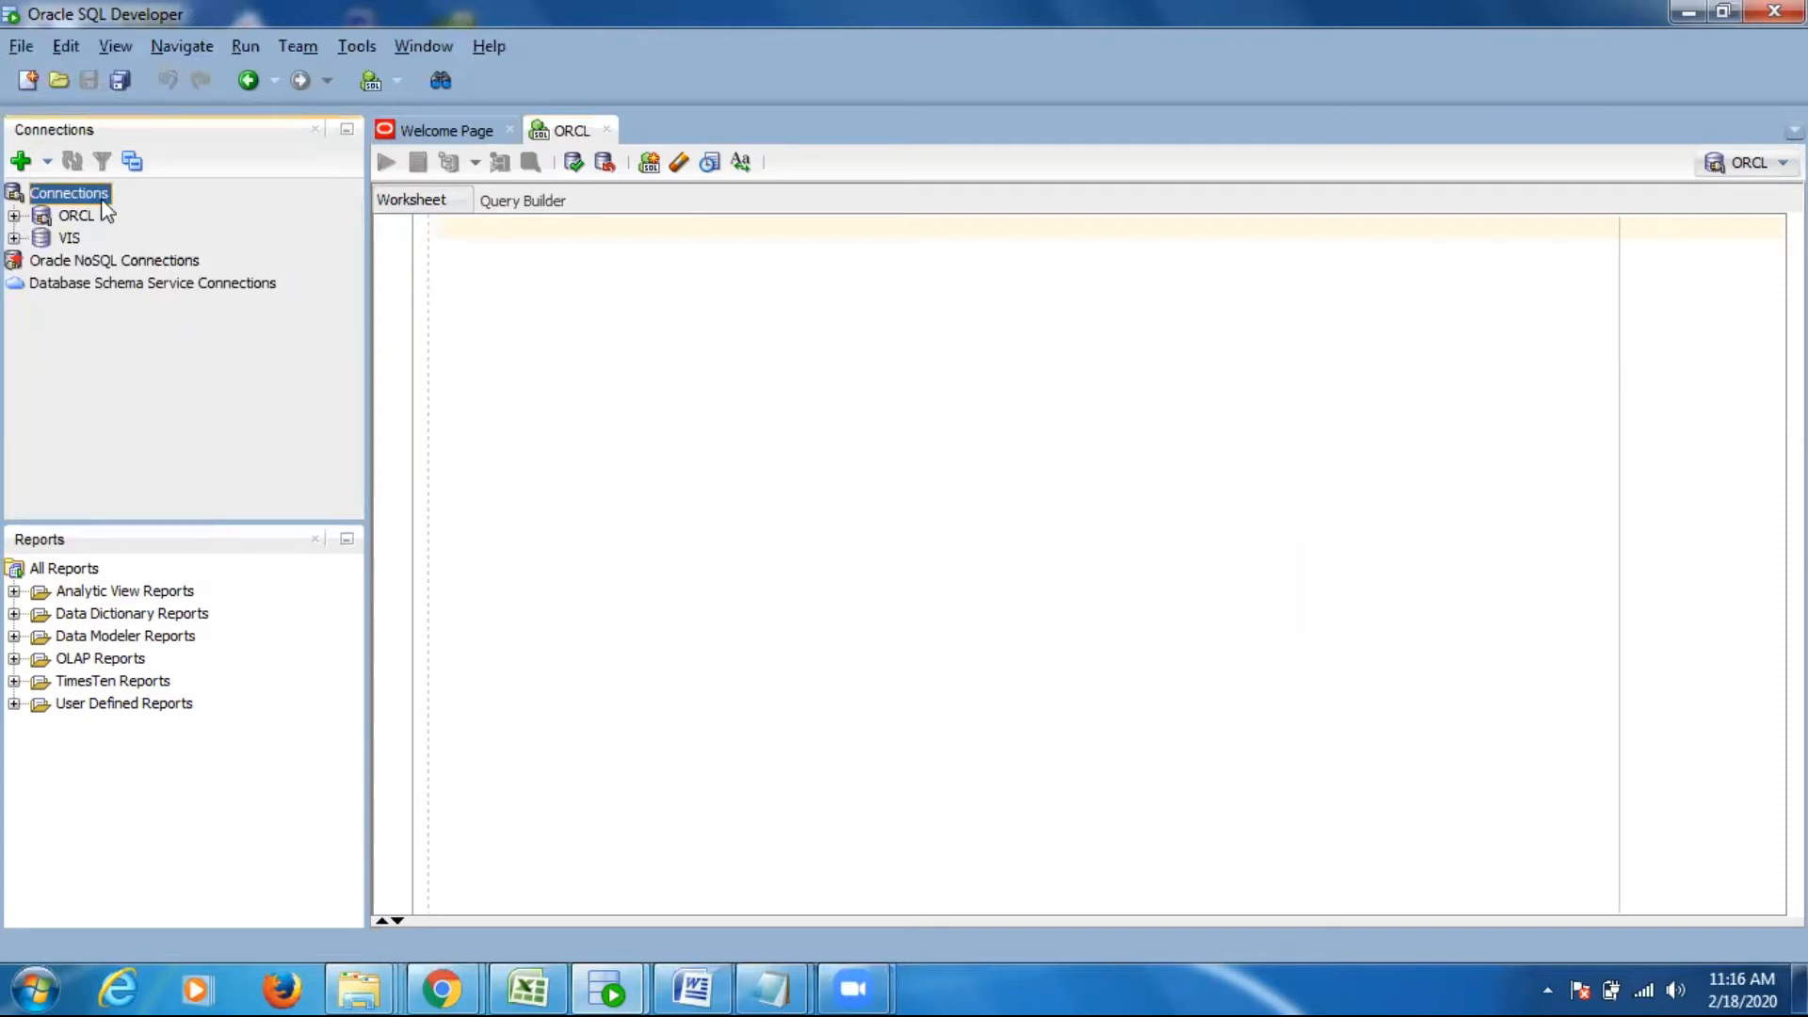
right_click(81, 198)
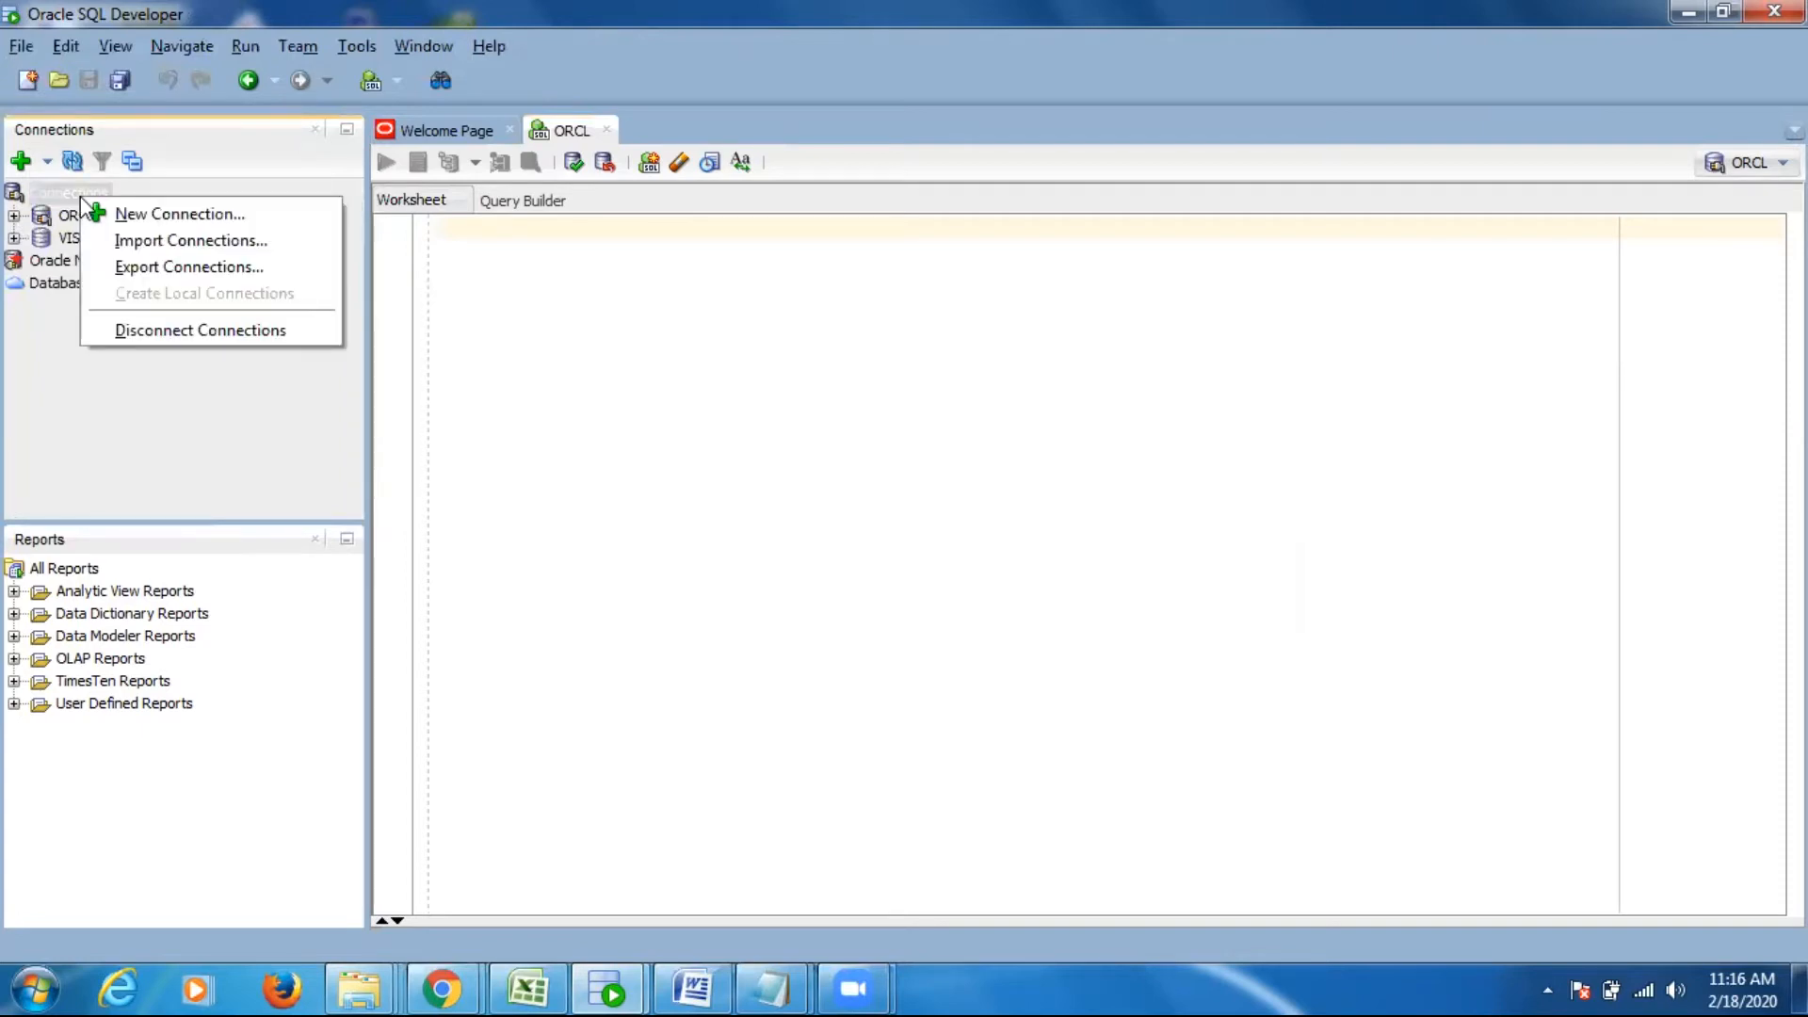
click(181, 217)
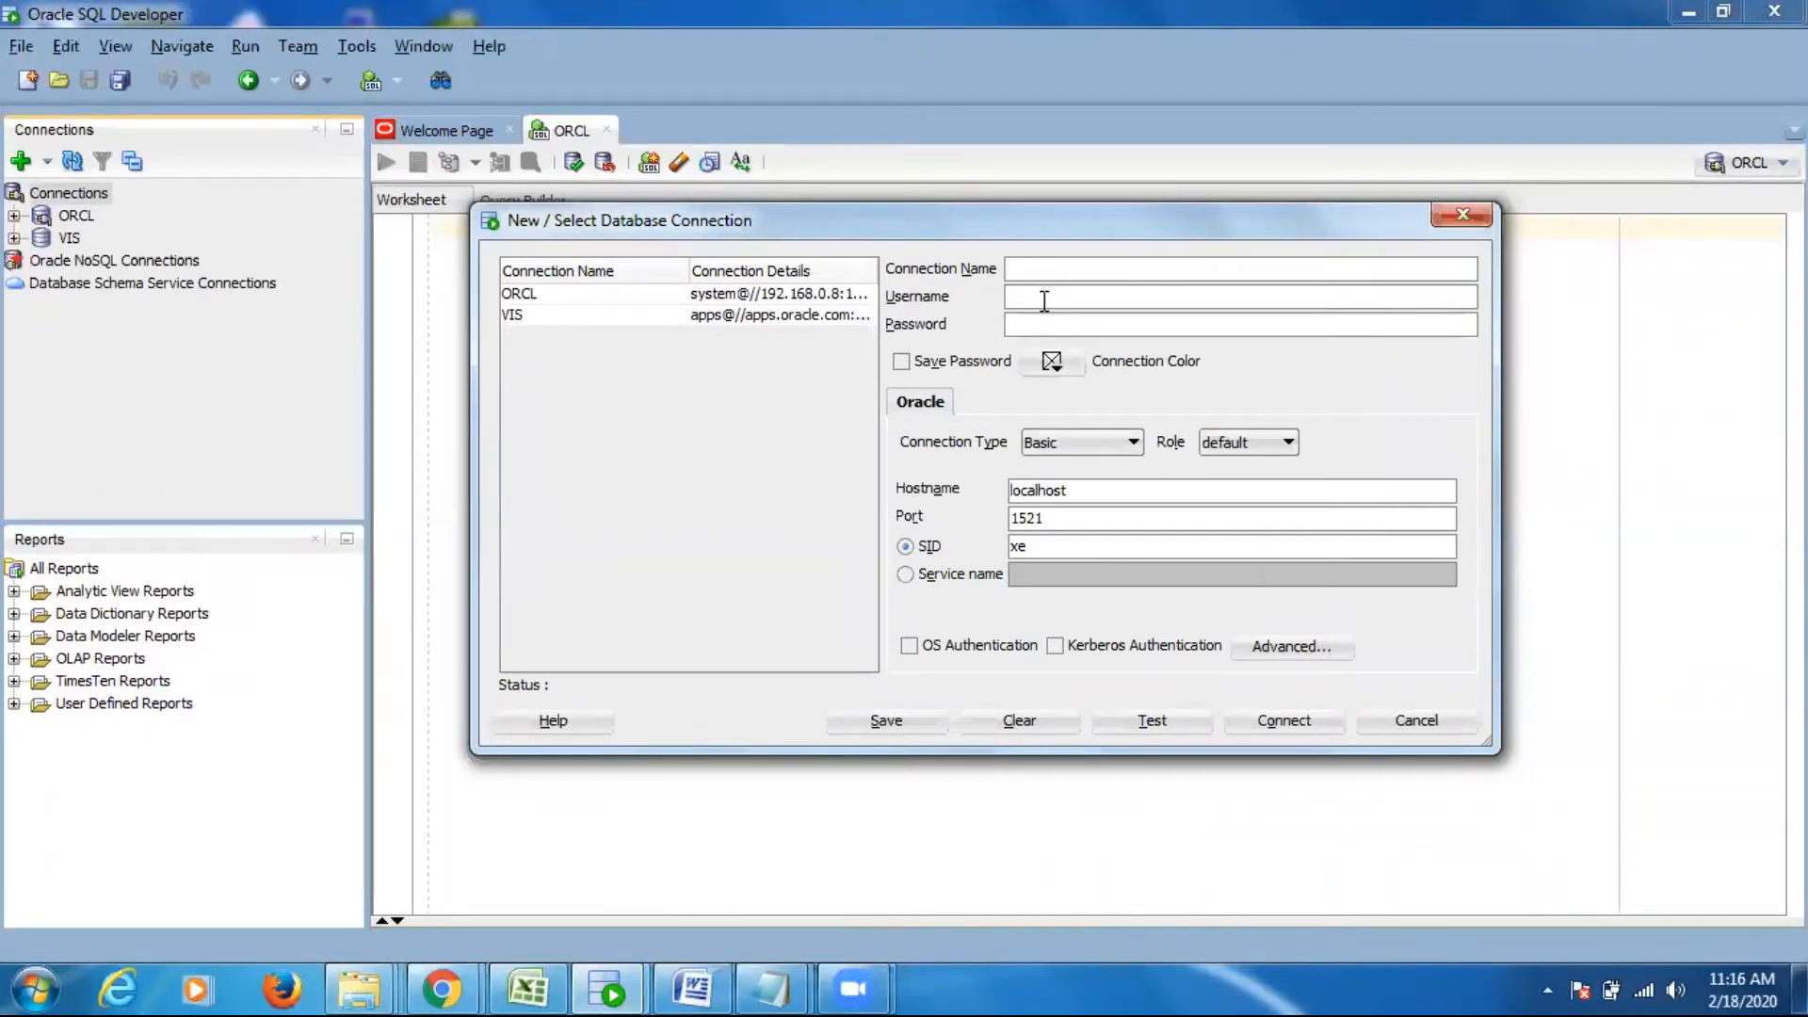
- Examine the password, hostname and port fields of the new connection and try the Service name option before returning to SID
click(1025, 333)
double_click(1034, 488)
click(1071, 520)
click(905, 573)
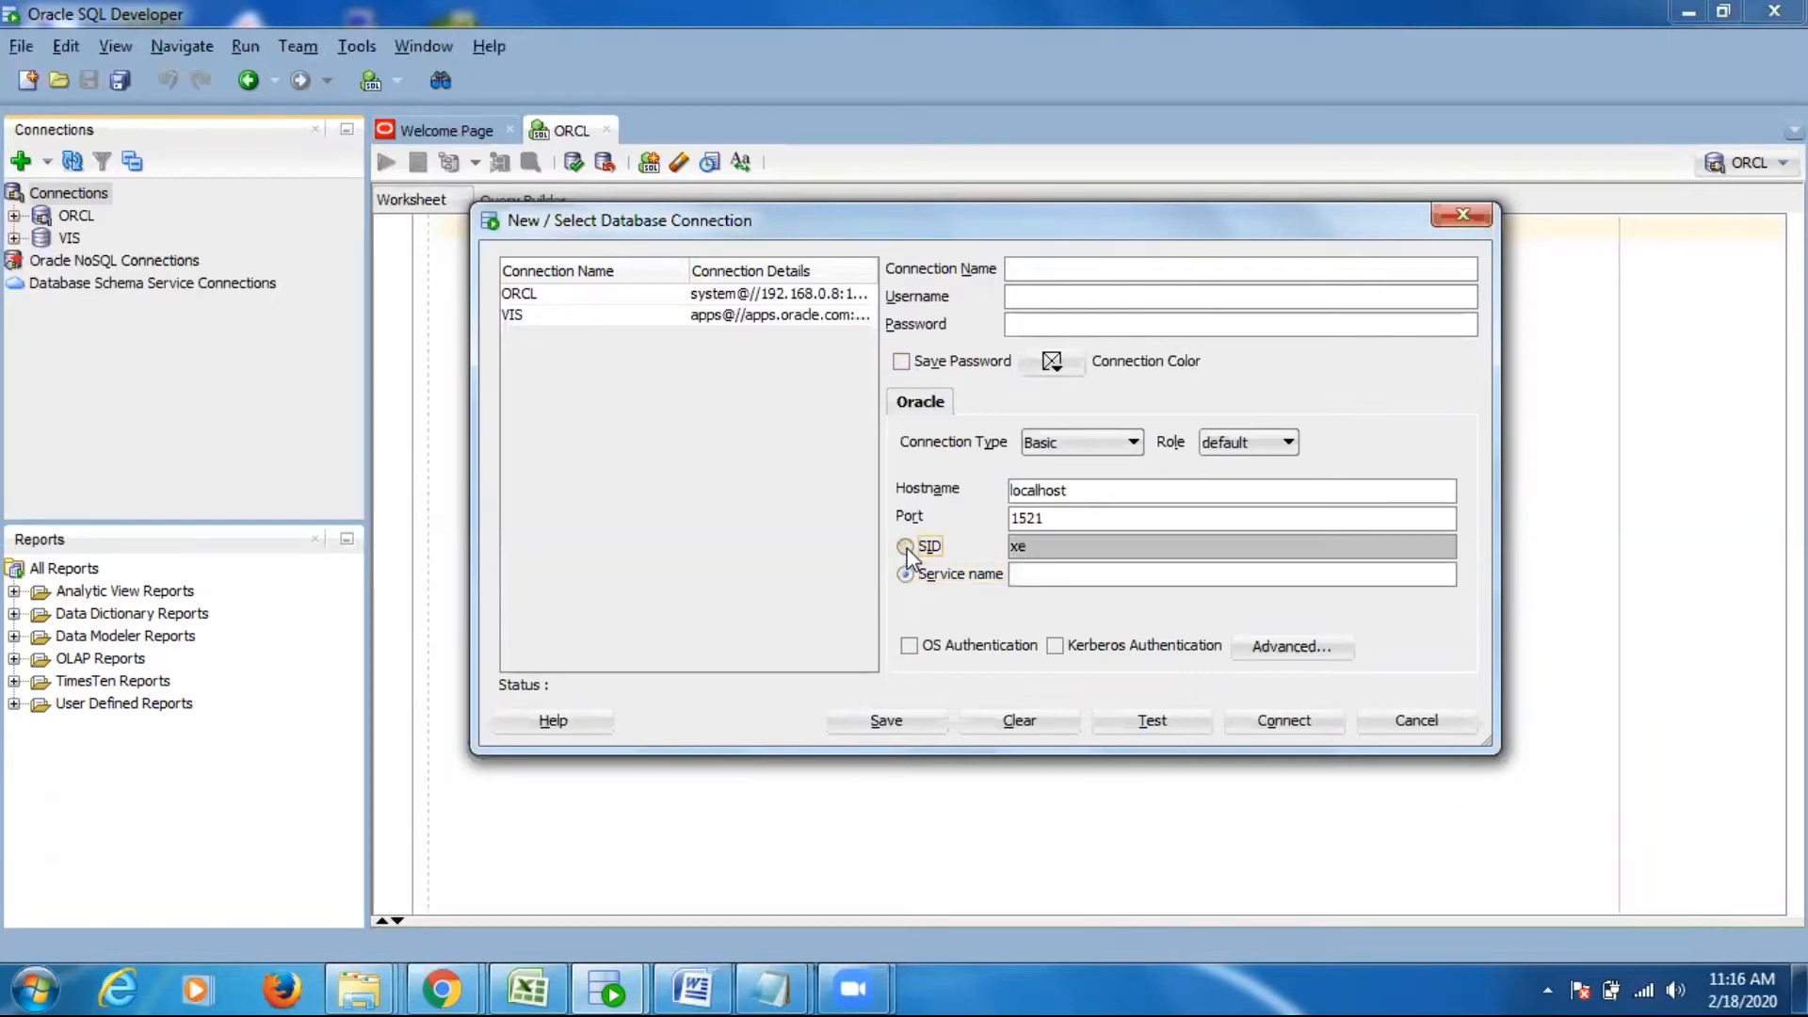
click(905, 546)
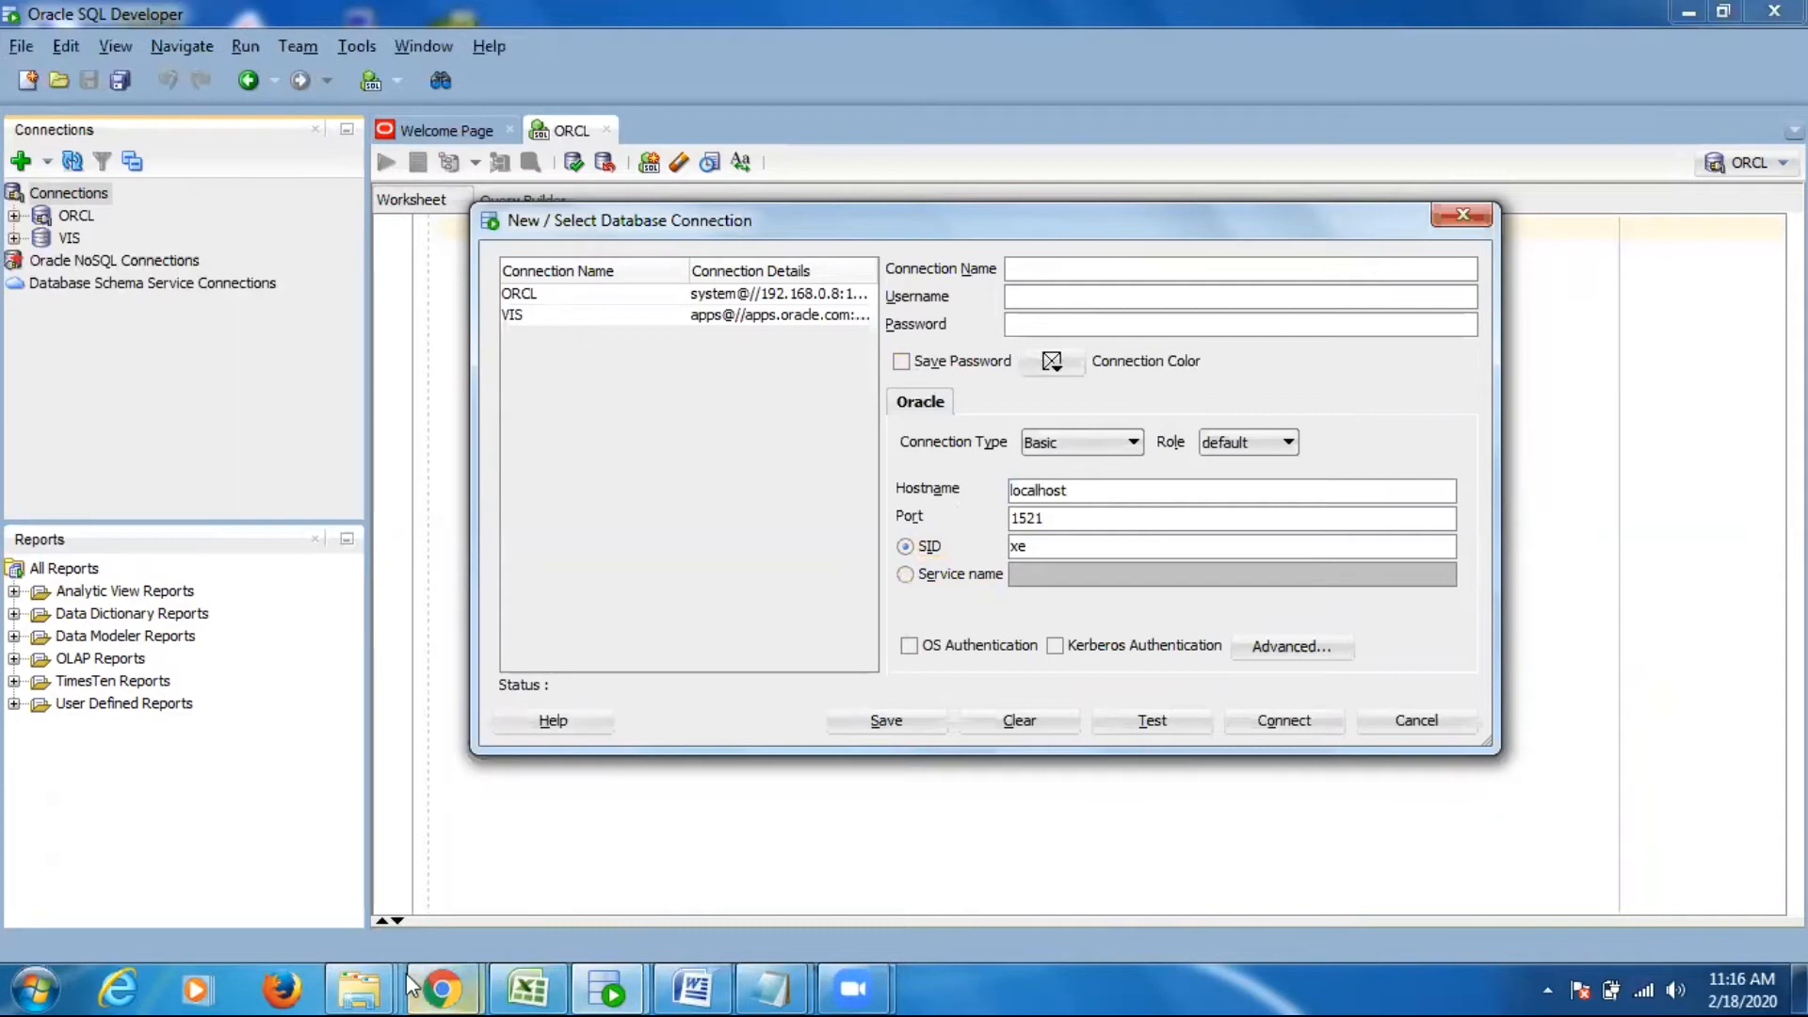
- Switch to the database folder window in Windows Explorer and go back up to the root of drive E
click(349, 981)
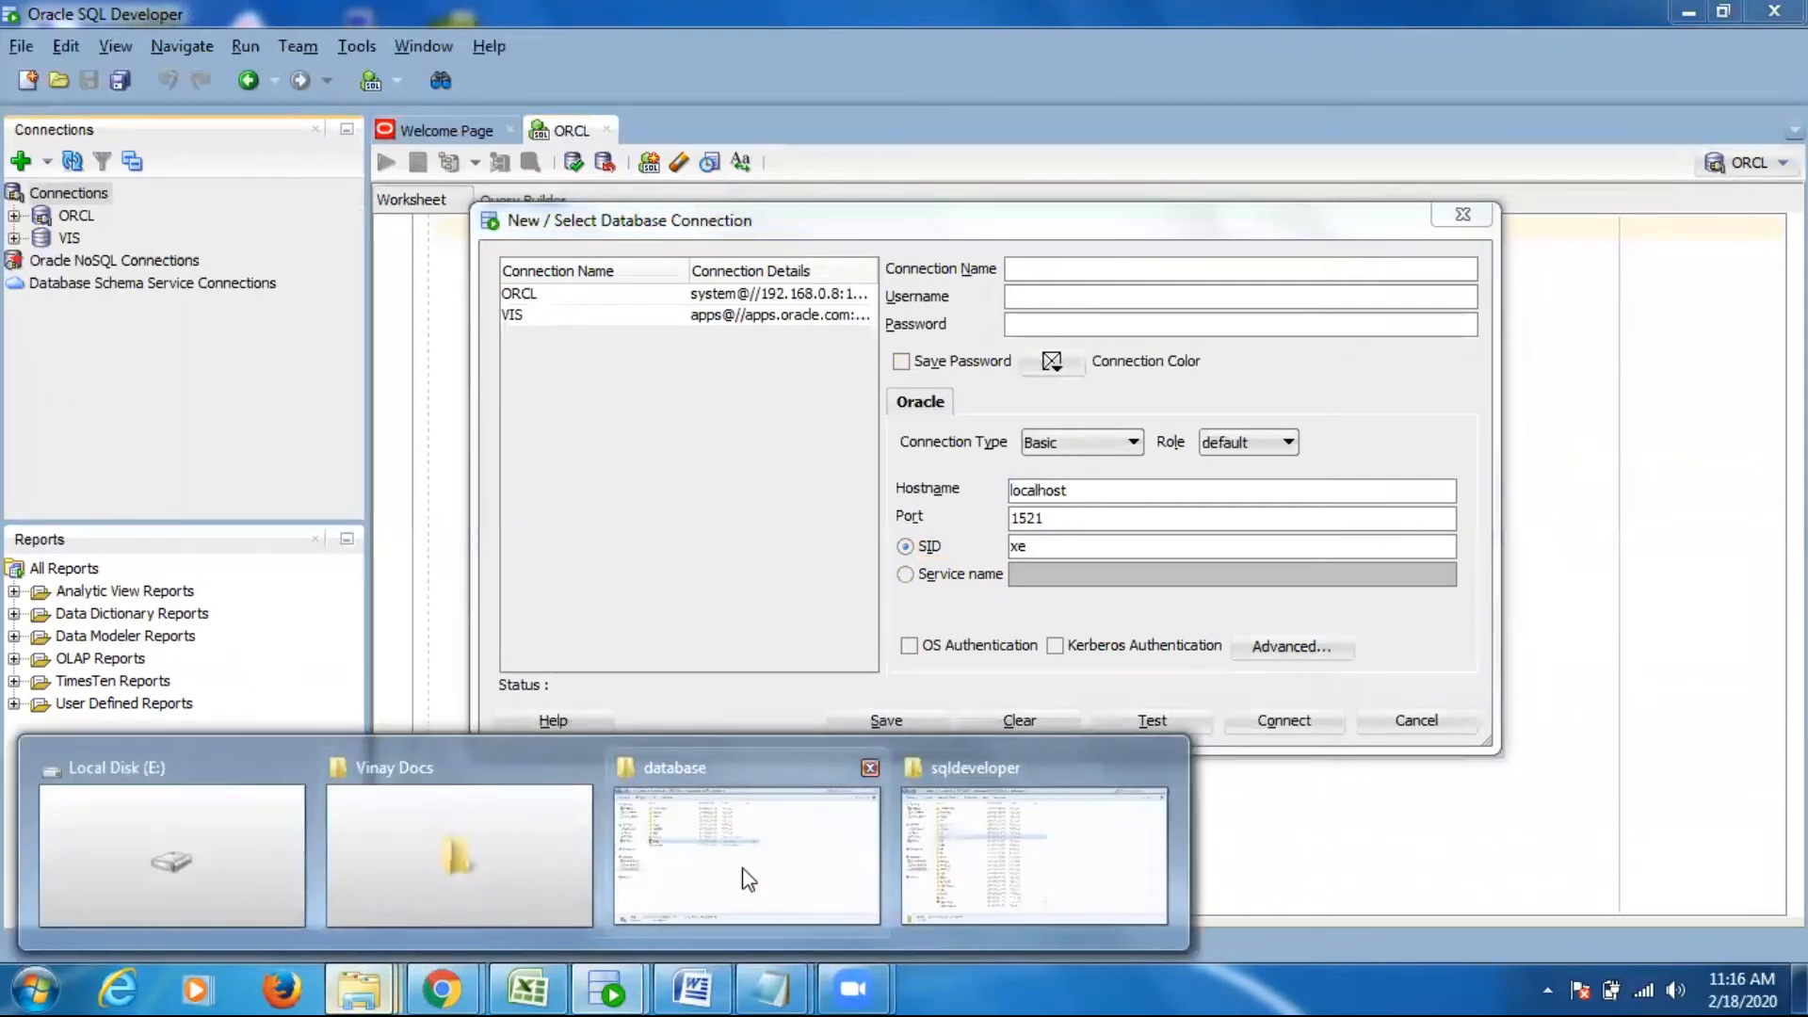
click(744, 871)
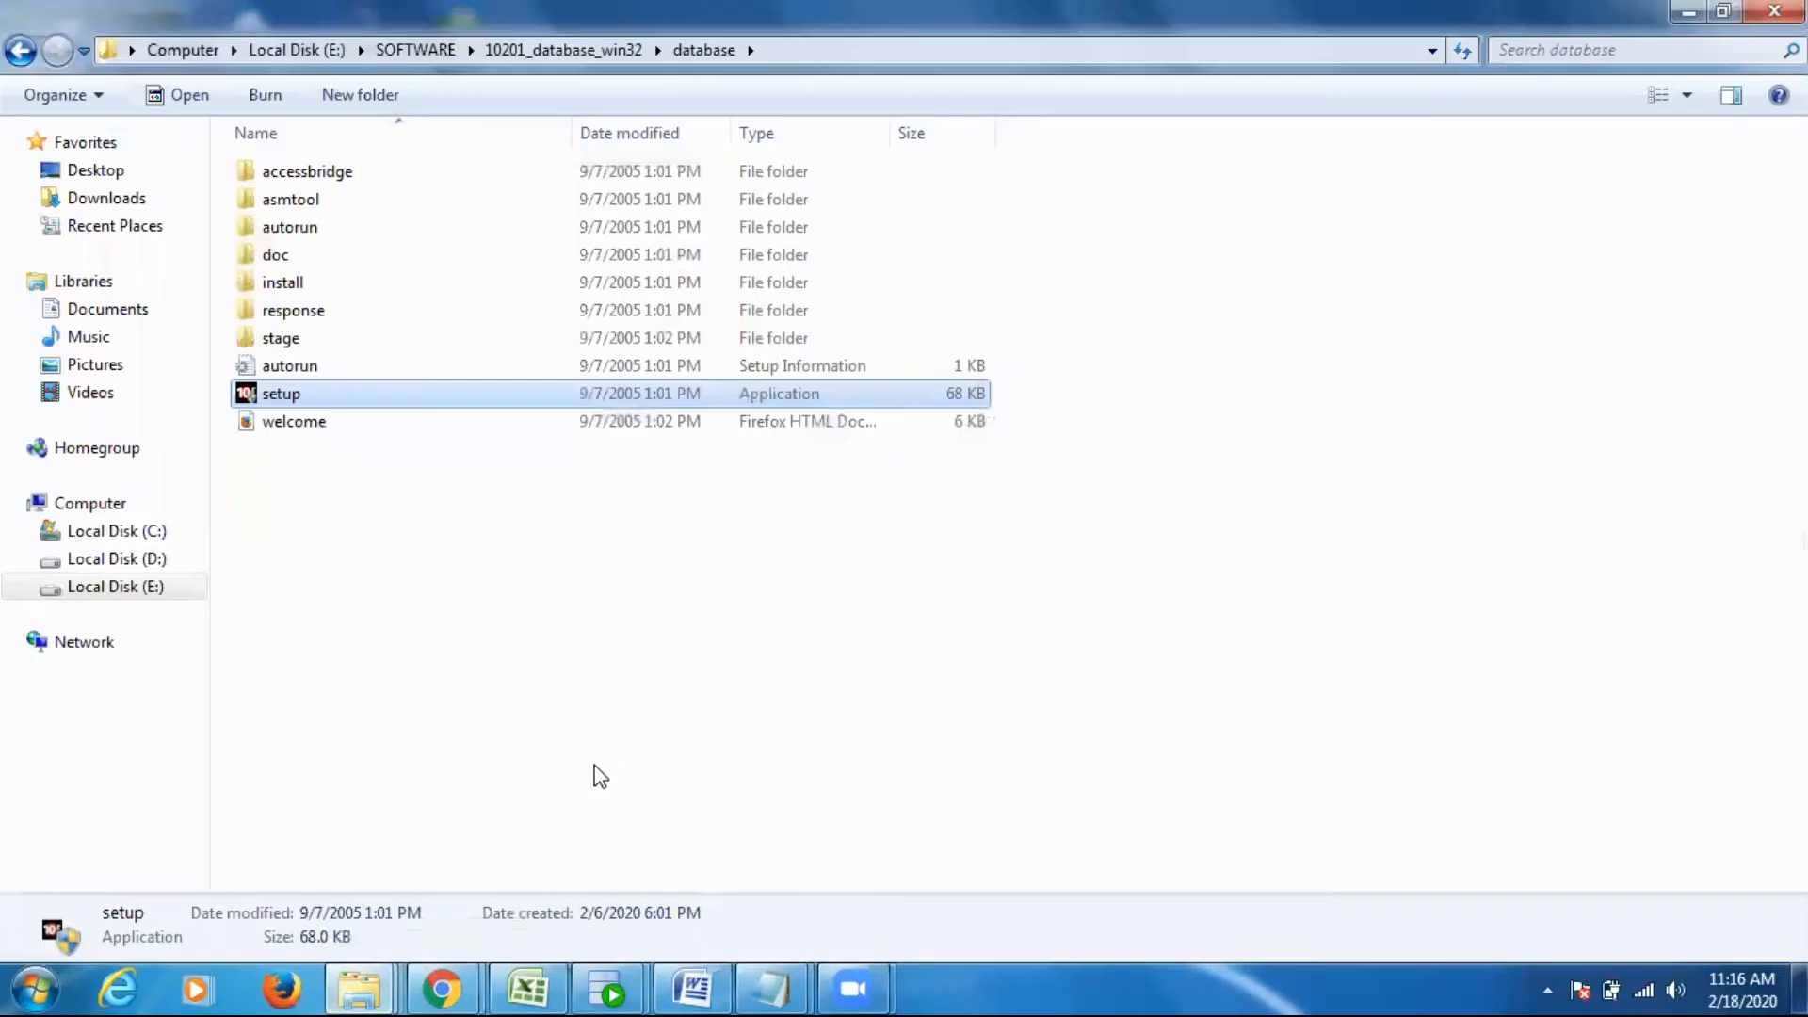
click(12, 47)
click(11, 47)
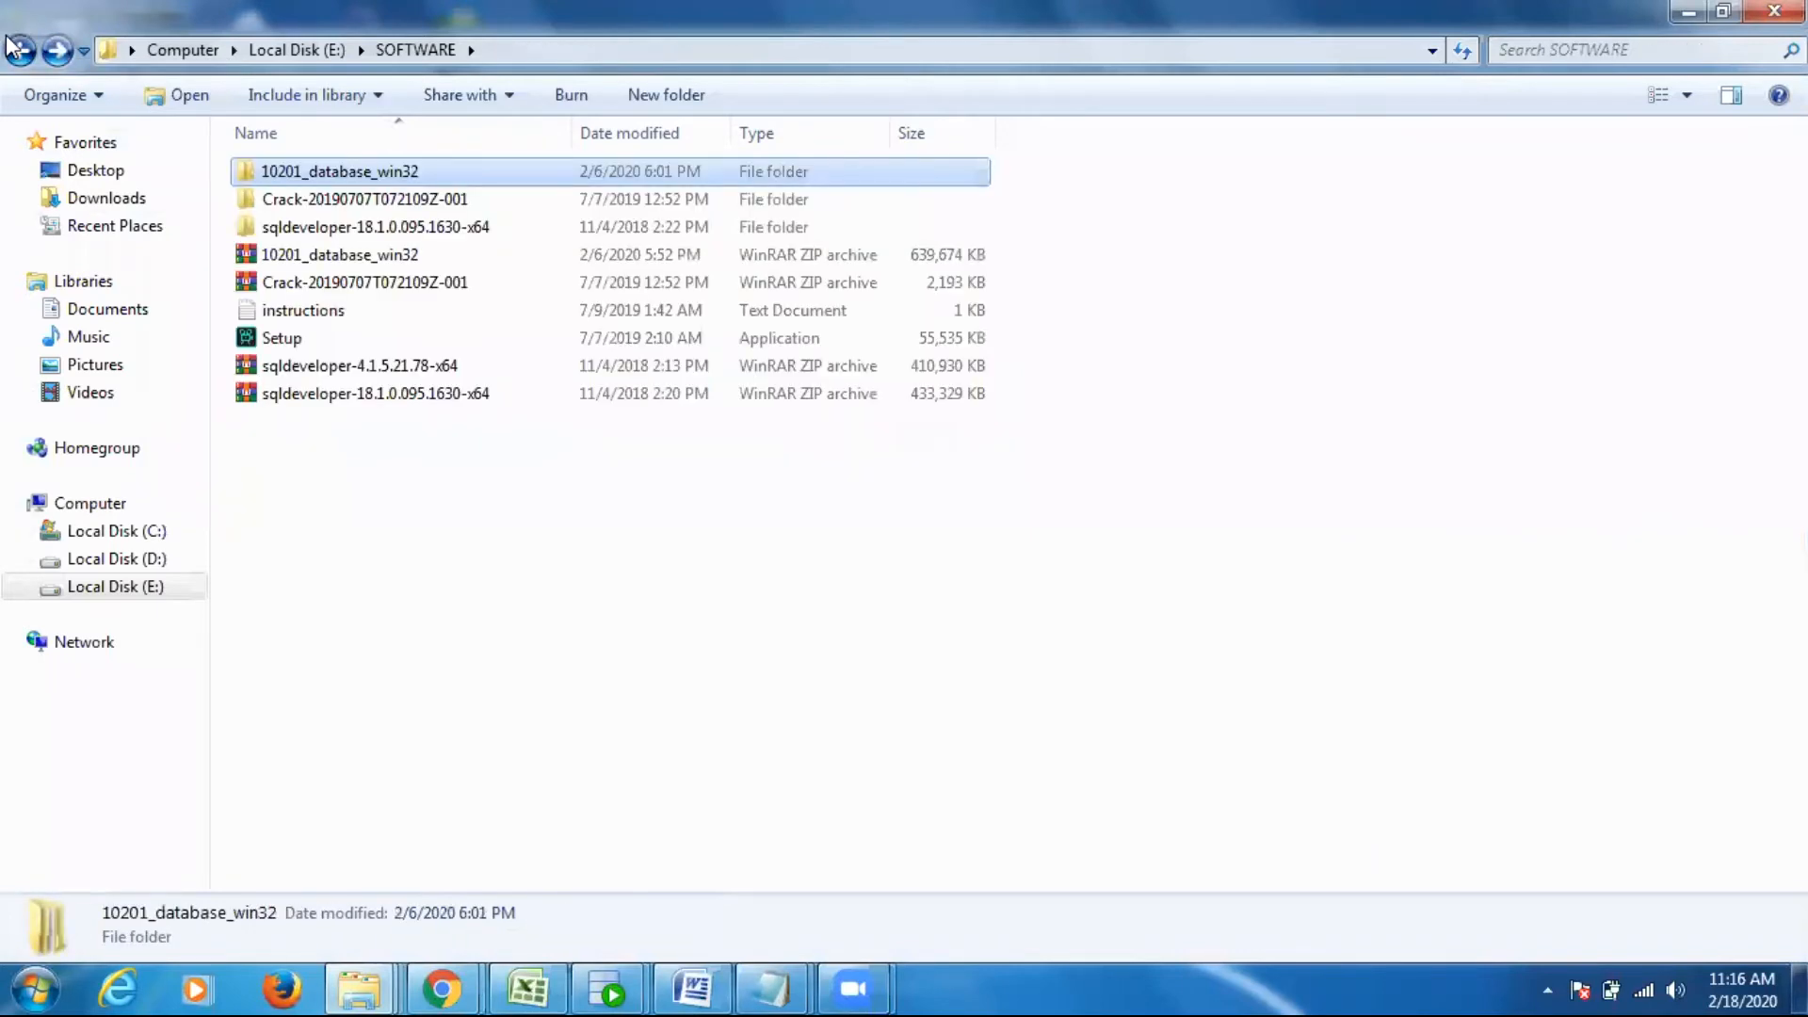
click(12, 47)
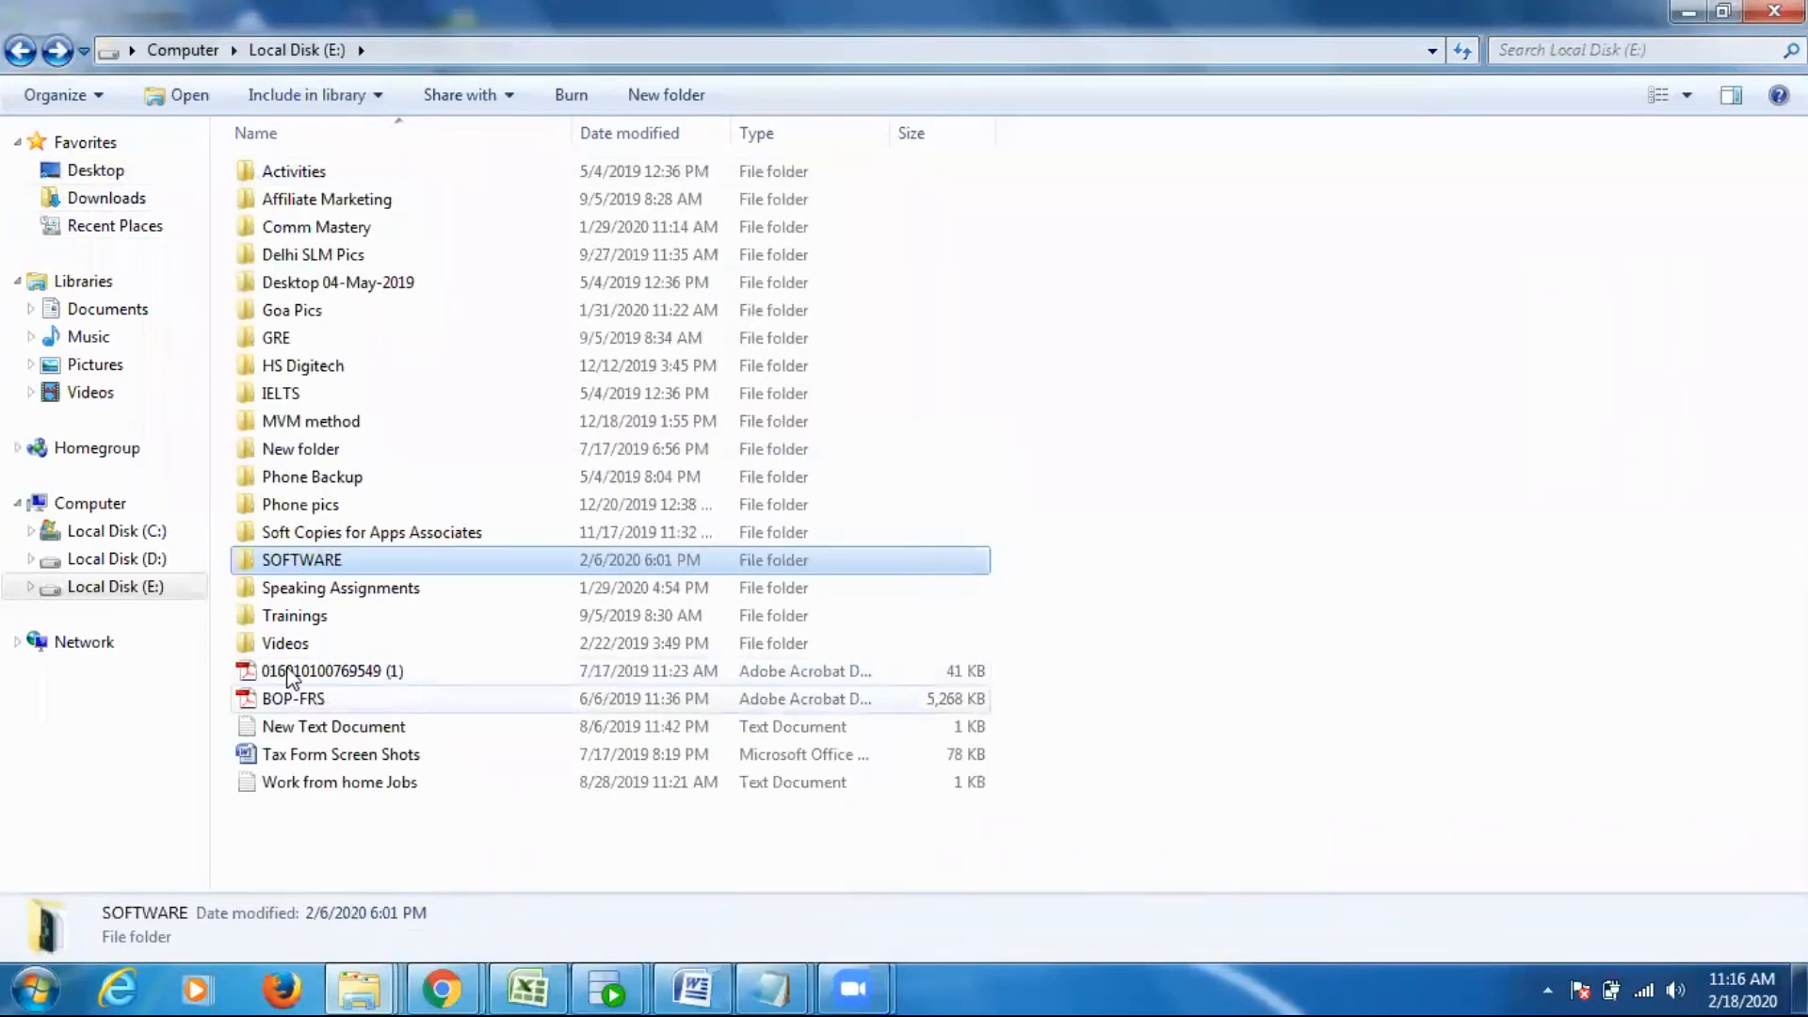
- Open the db_1 folder under oracle\product\10.2.0 on drive D
click(141, 559)
click(298, 233)
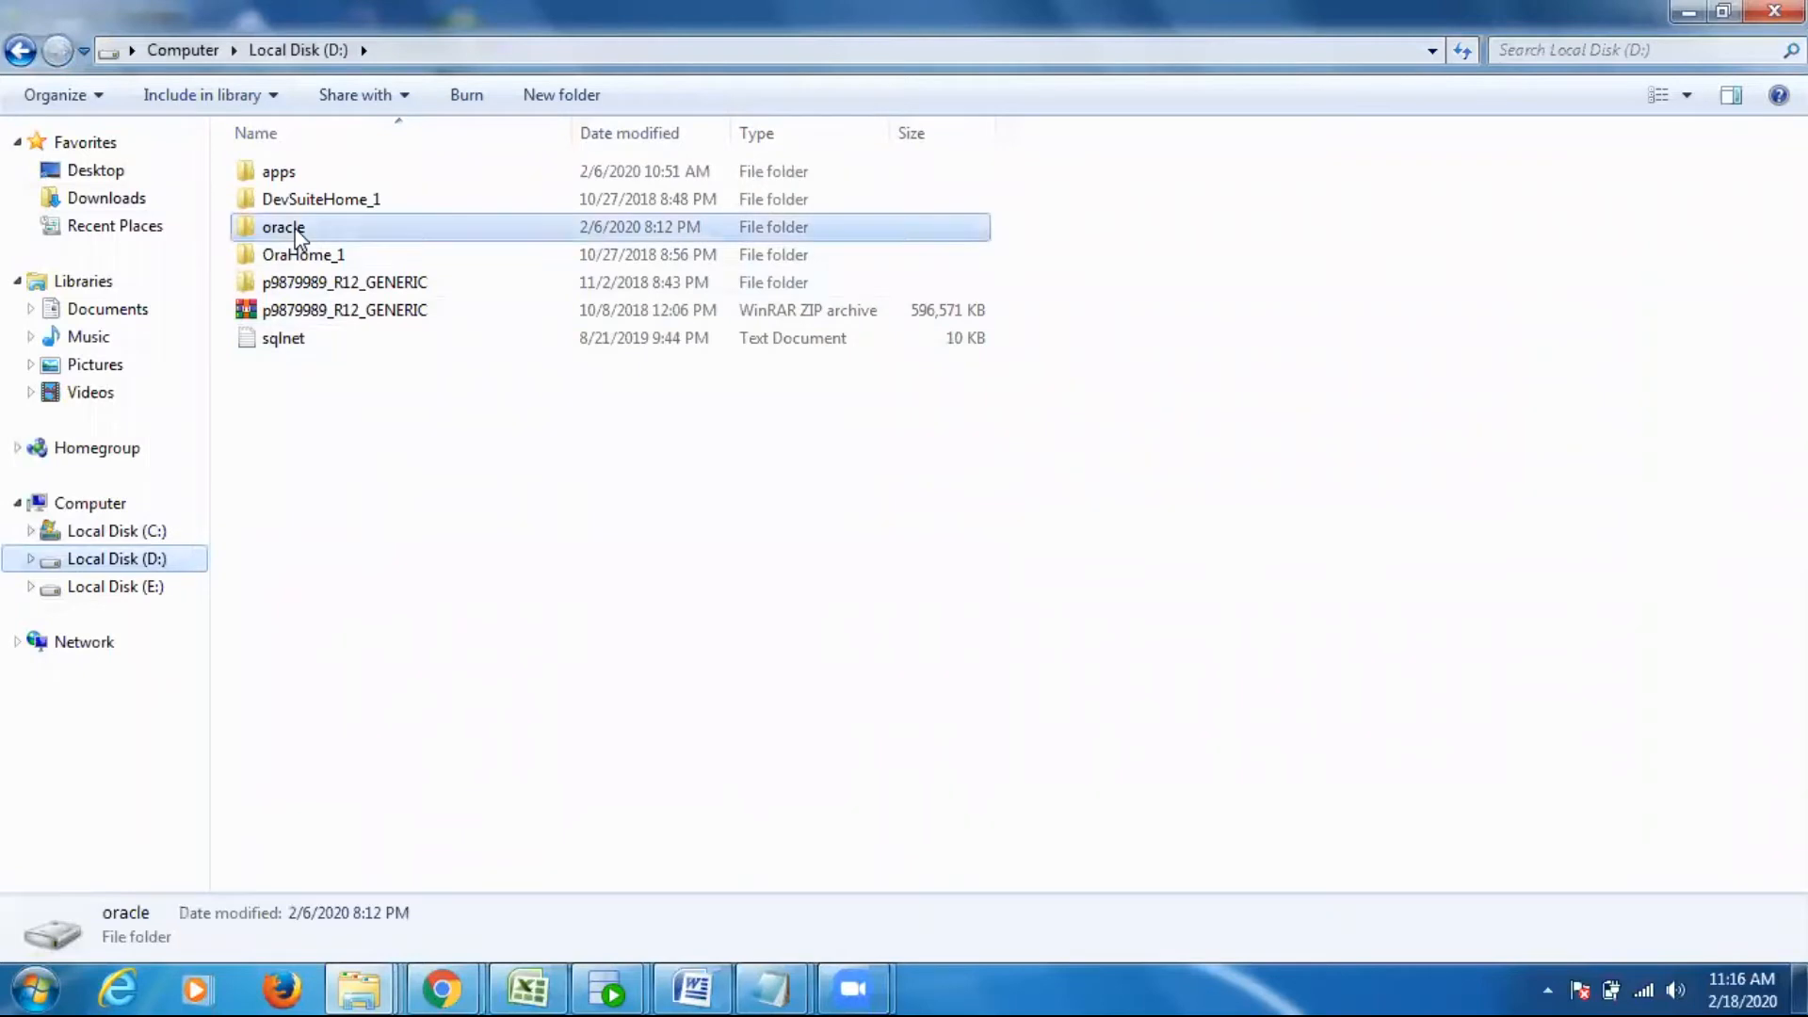
double_click(296, 231)
double_click(299, 177)
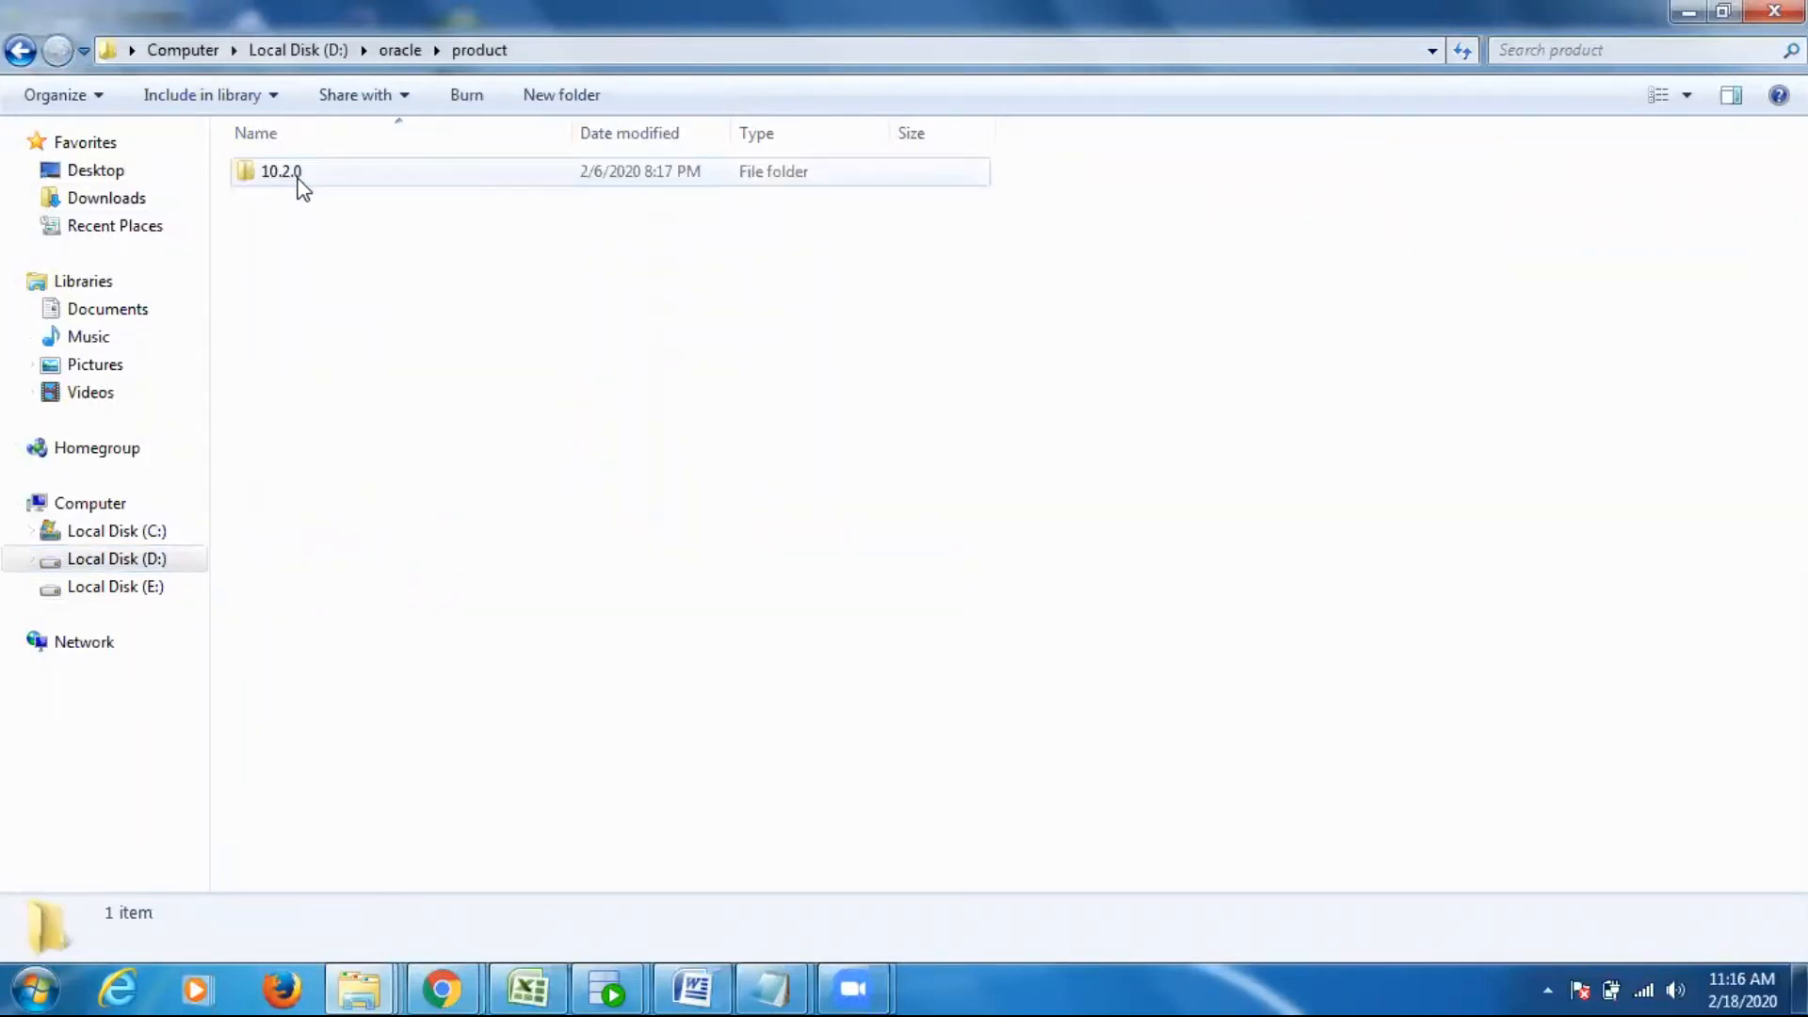
double_click(298, 177)
double_click(318, 173)
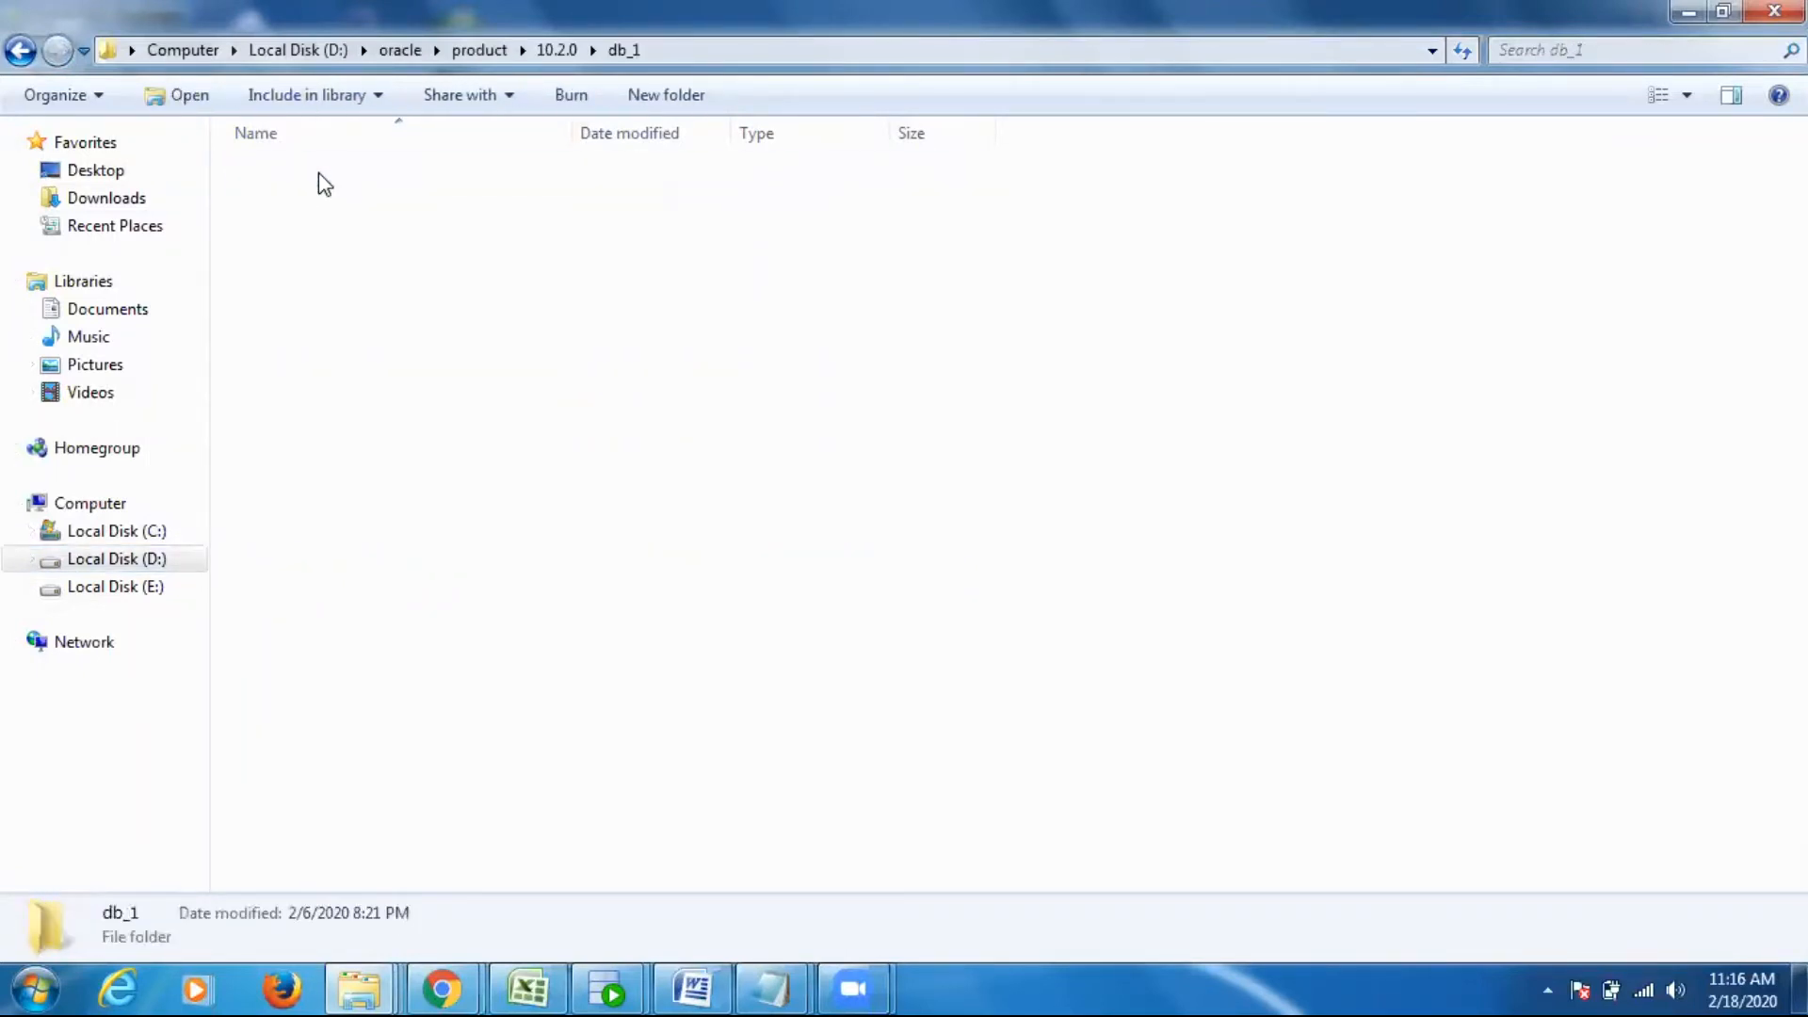
- Find the NETWORK folder inside db_1 and open the tnsnames file from its ADMIN subfolder
click(318, 172)
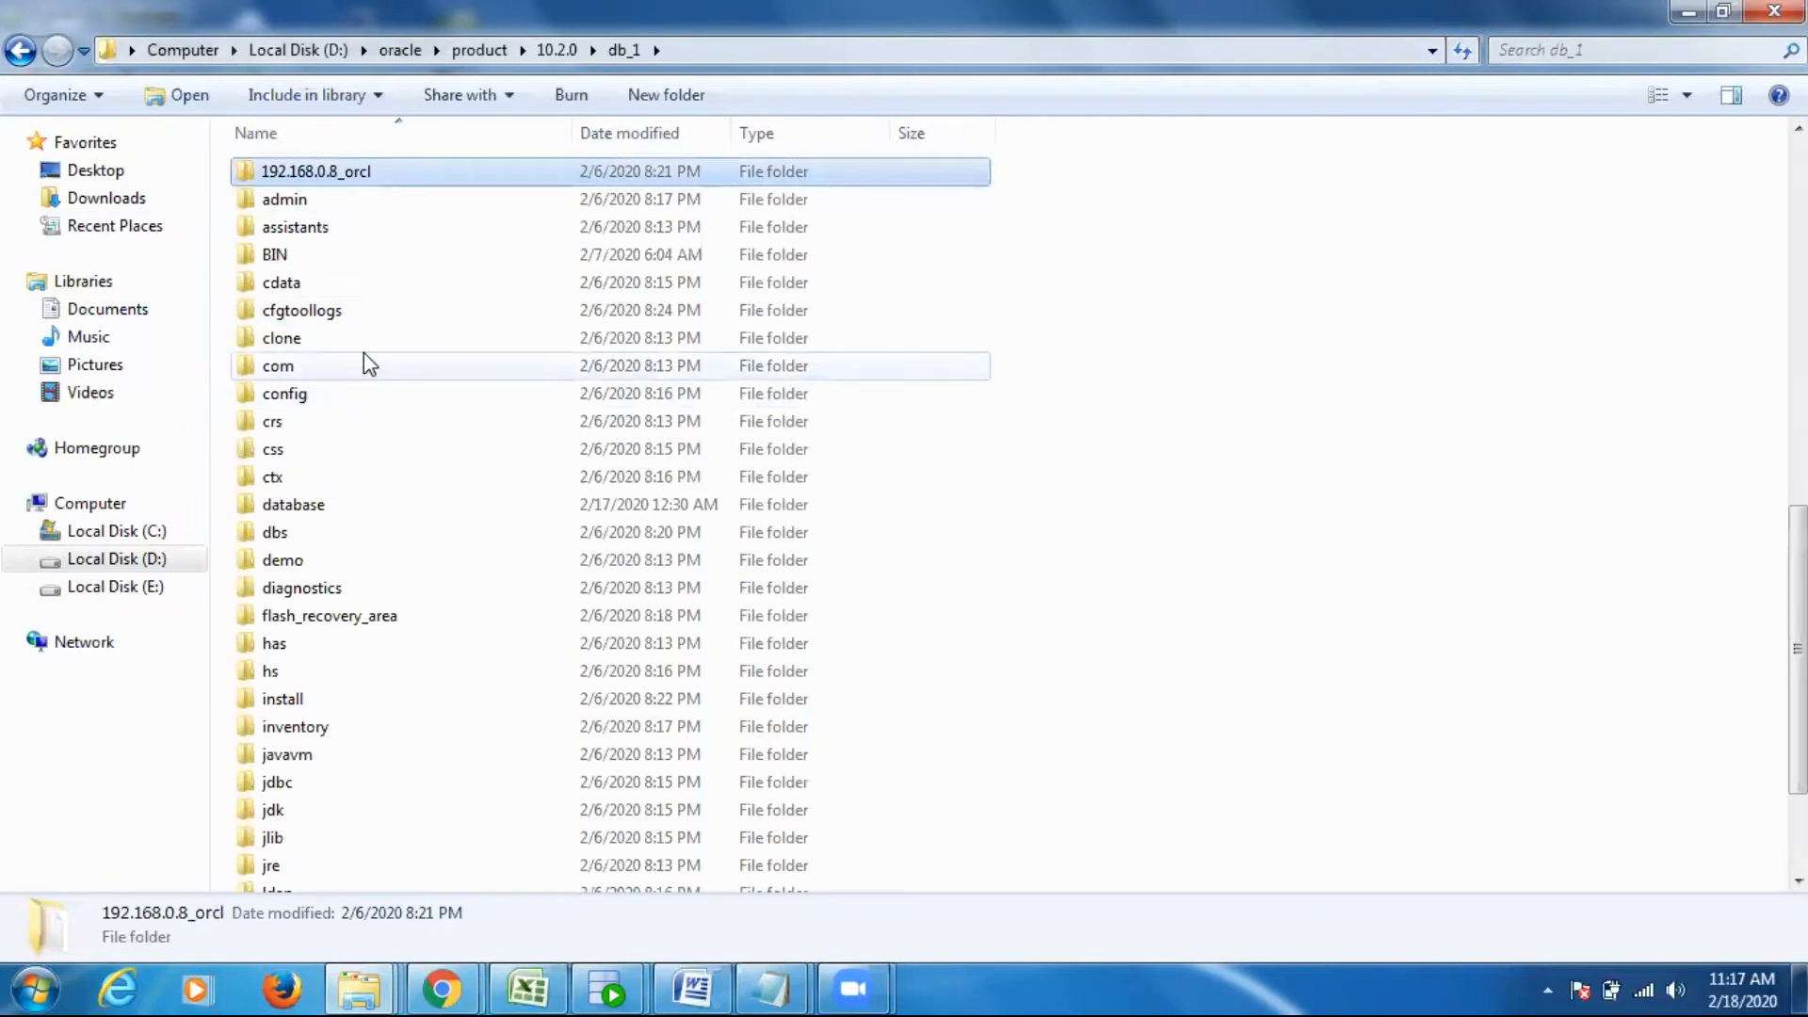
key(n)
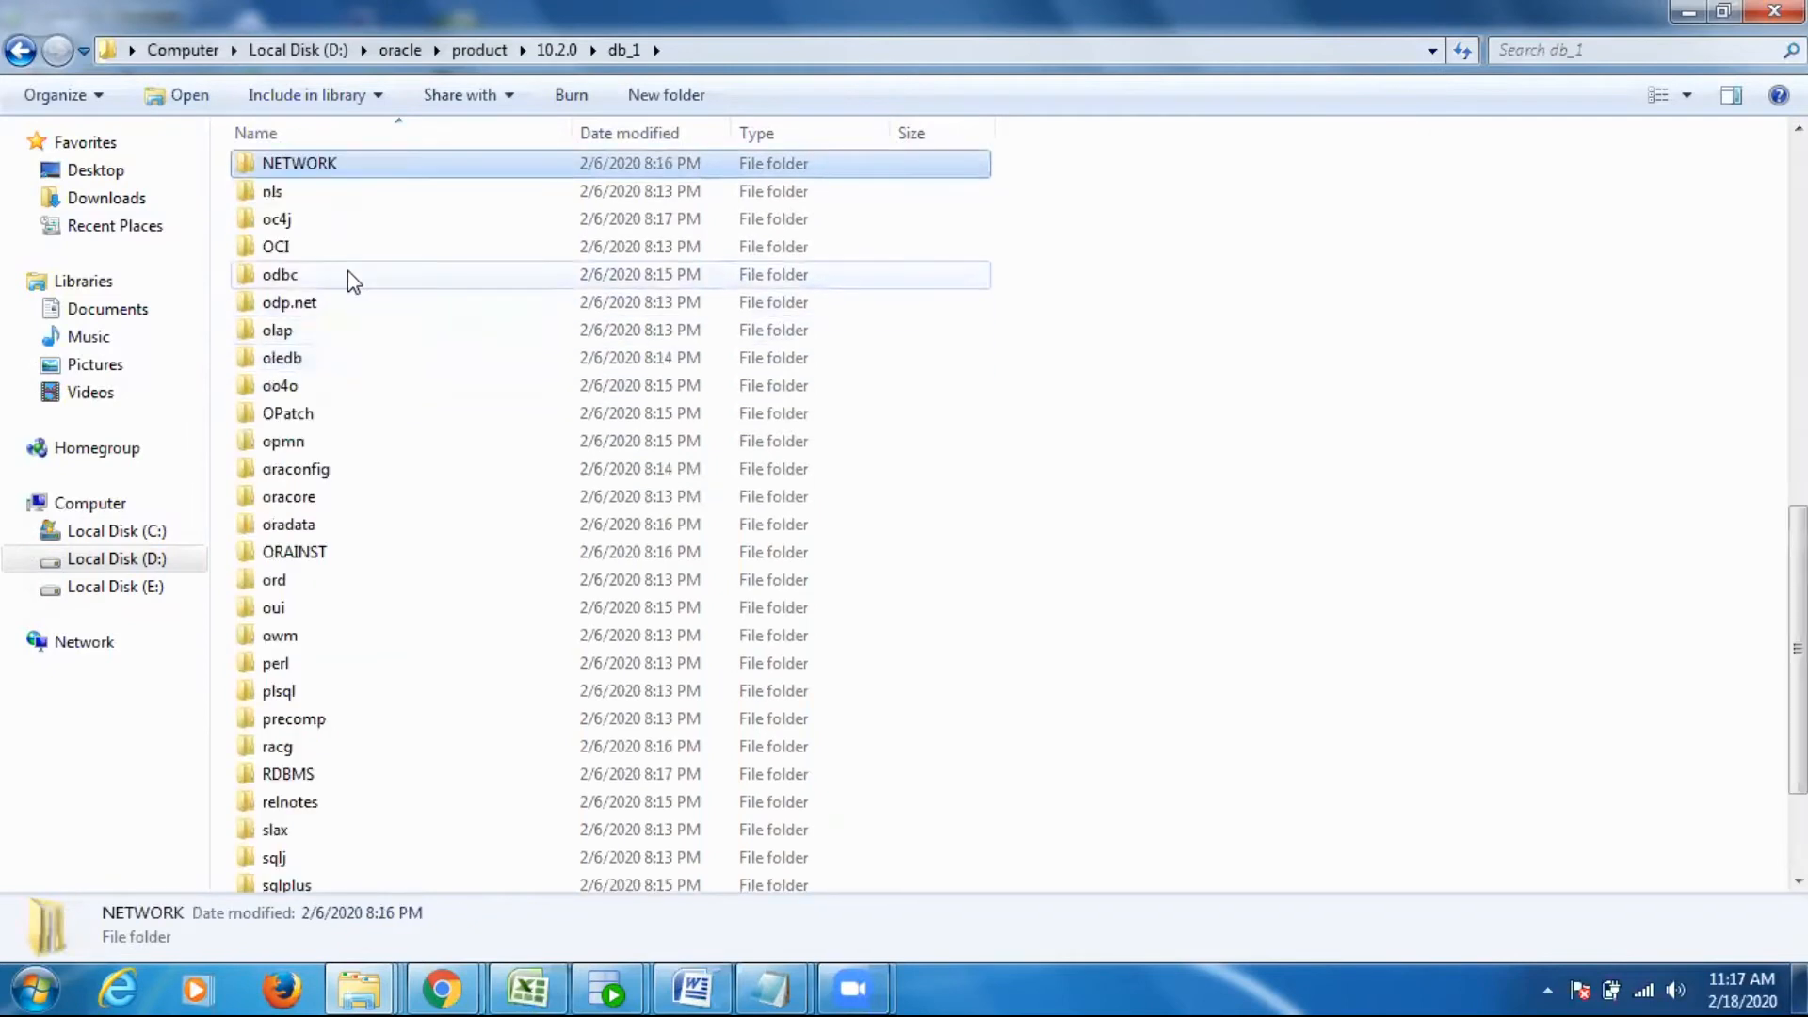
double_click(368, 169)
double_click(321, 169)
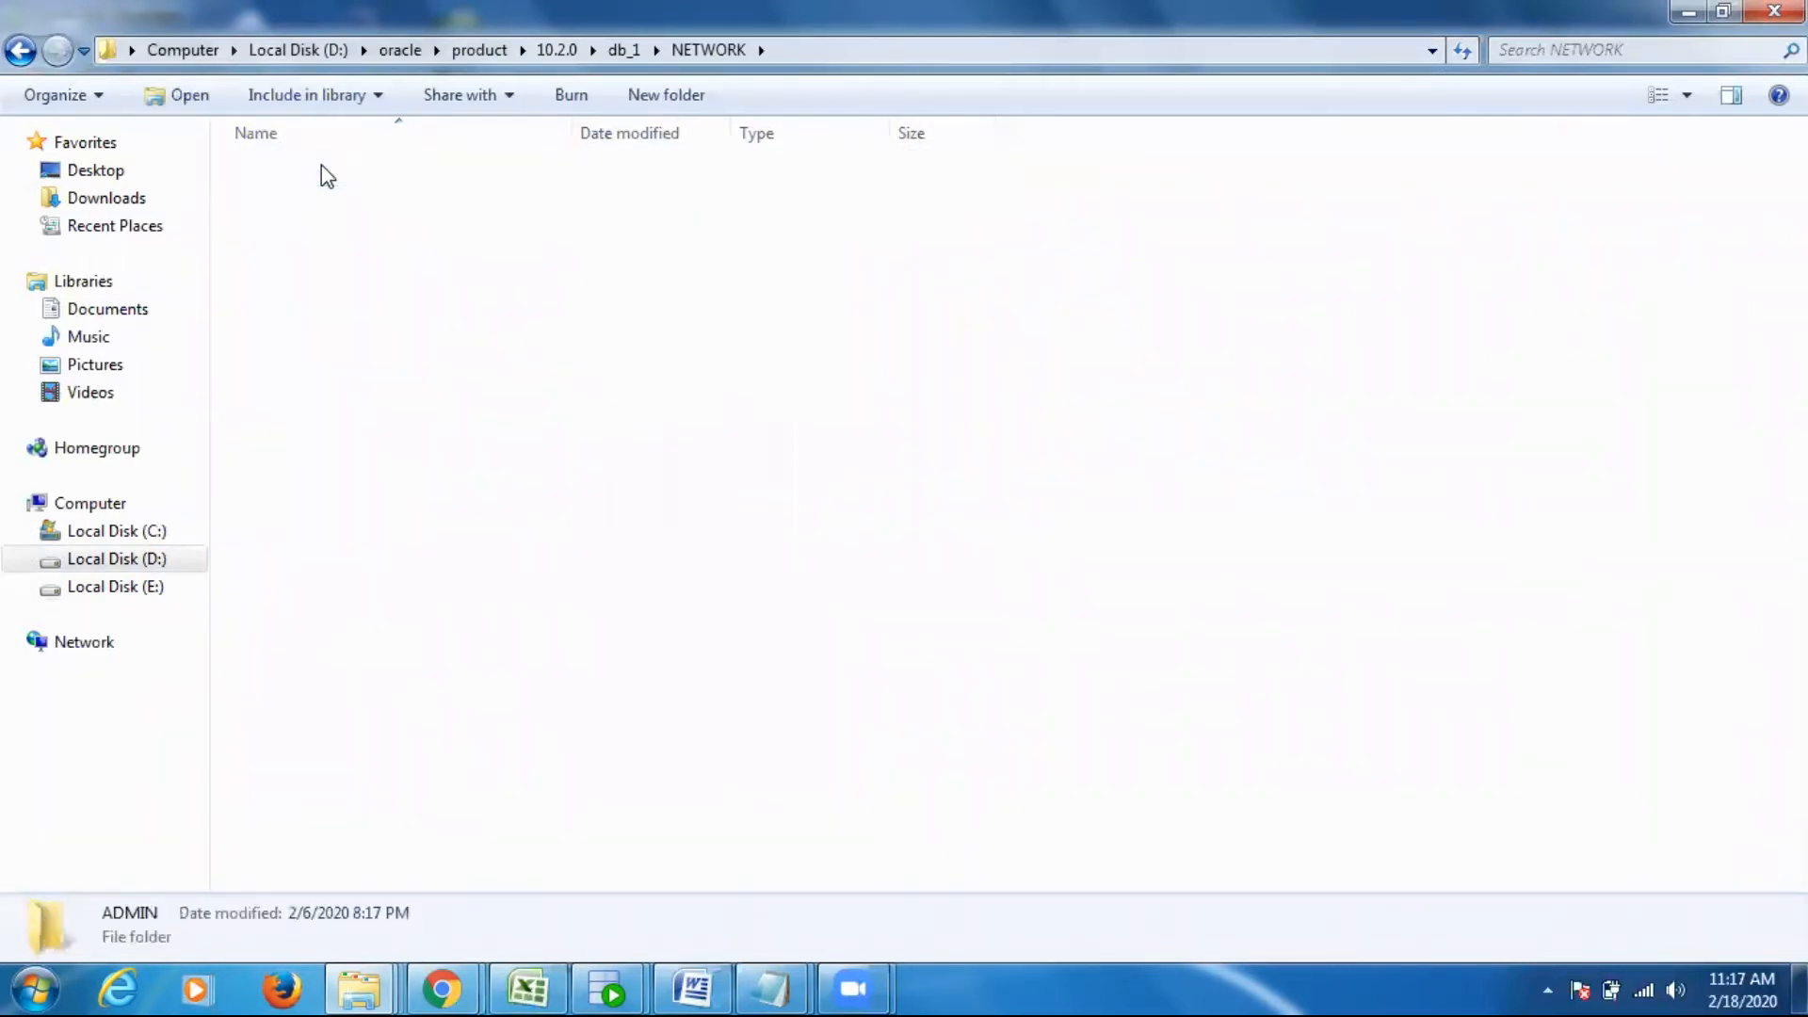
click(308, 290)
double_click(308, 290)
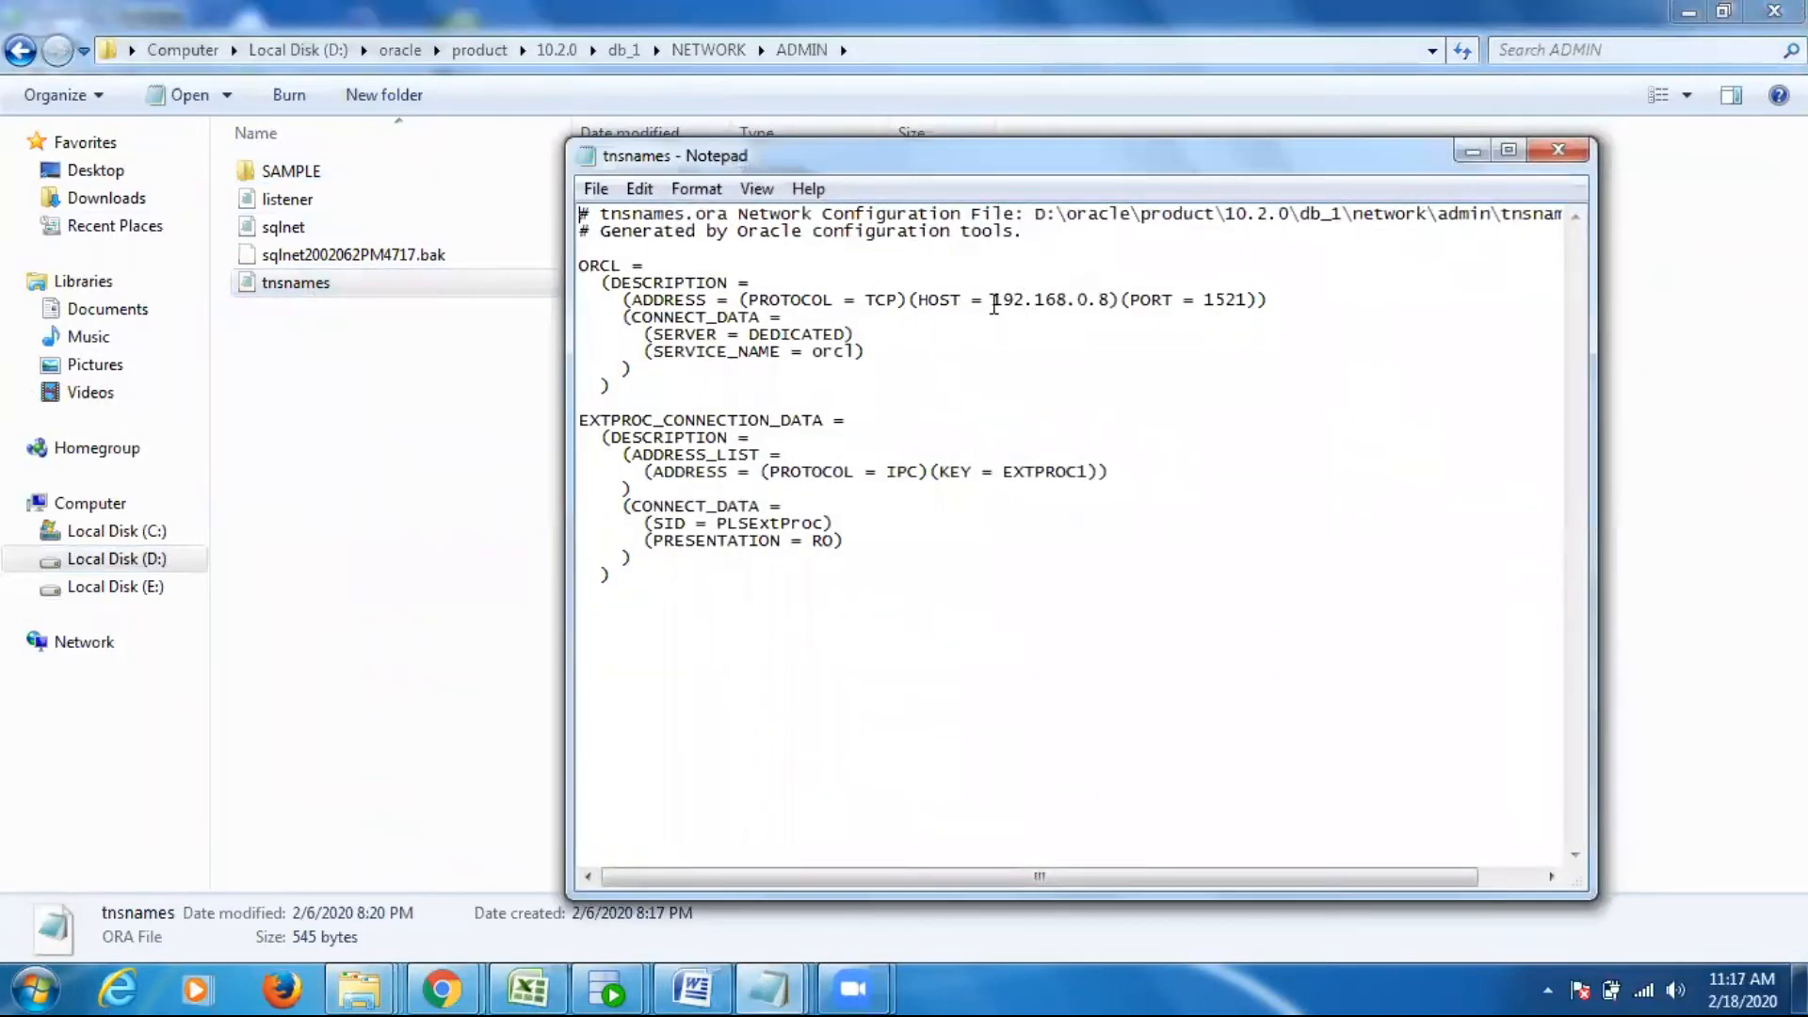
- Examine the host address, port and service name of the ORCL entry in the tnsnames file
drag(992, 299, 1105, 298)
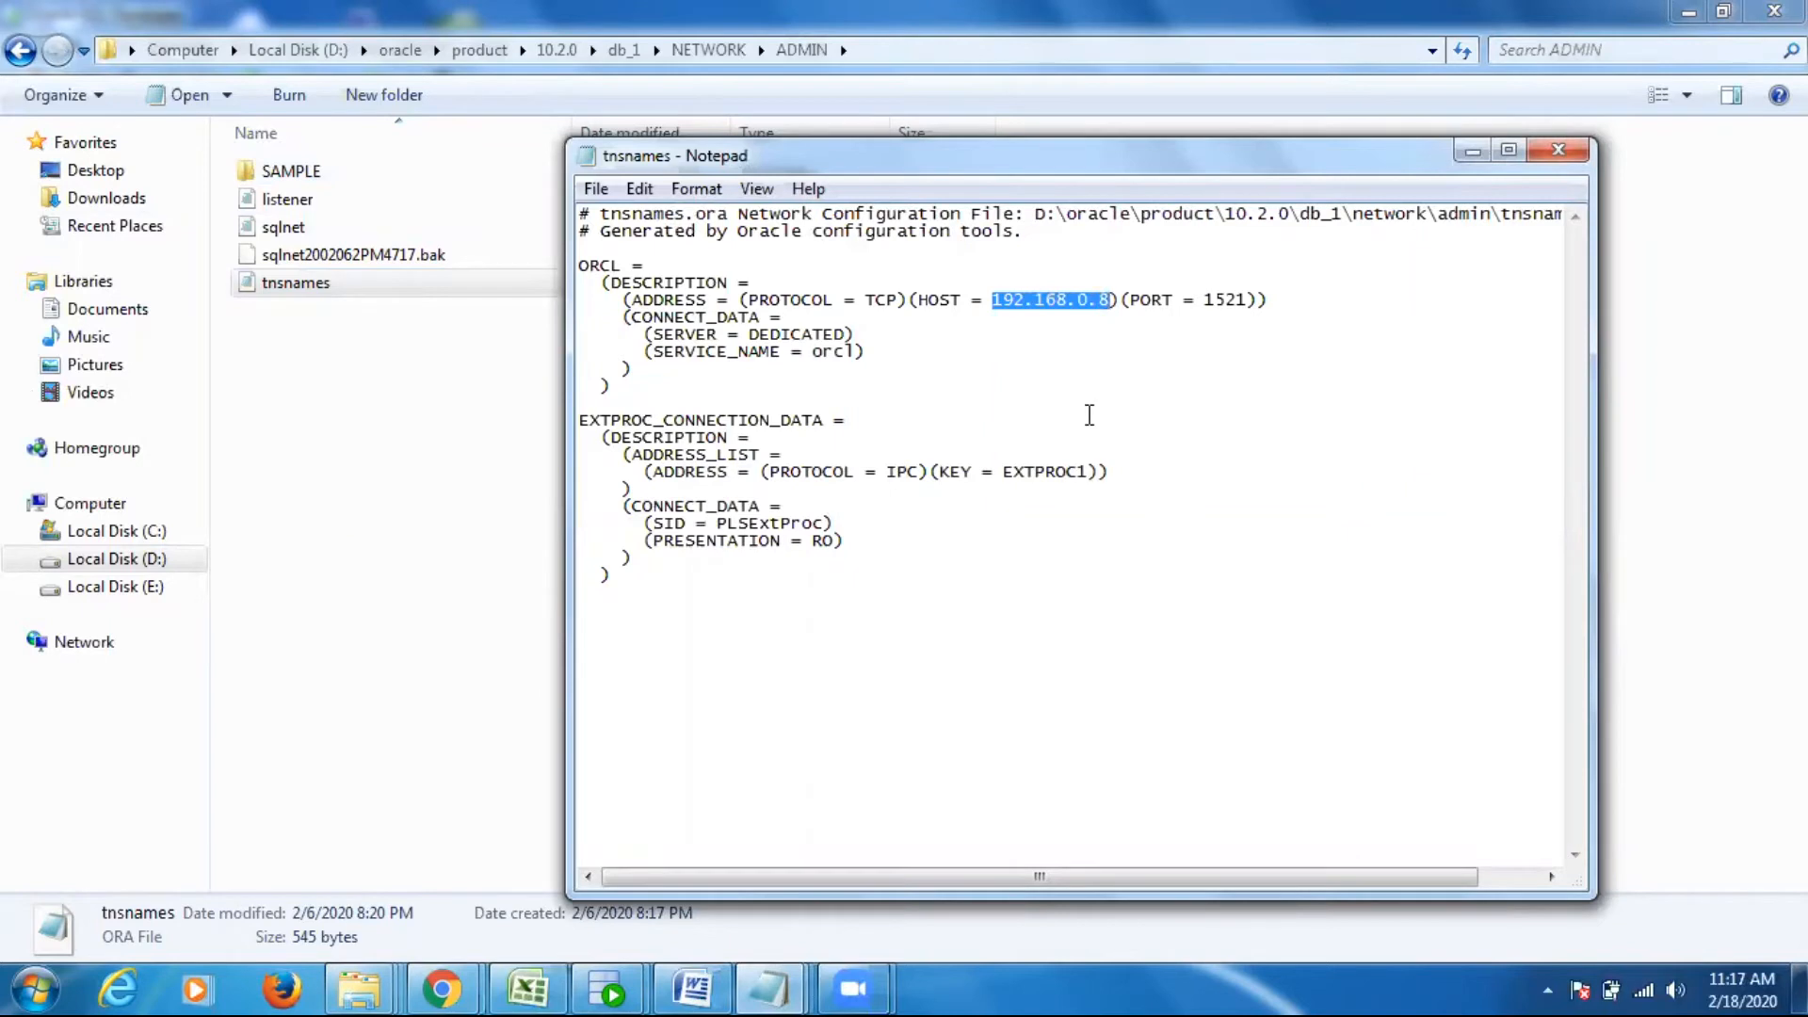
click(1028, 330)
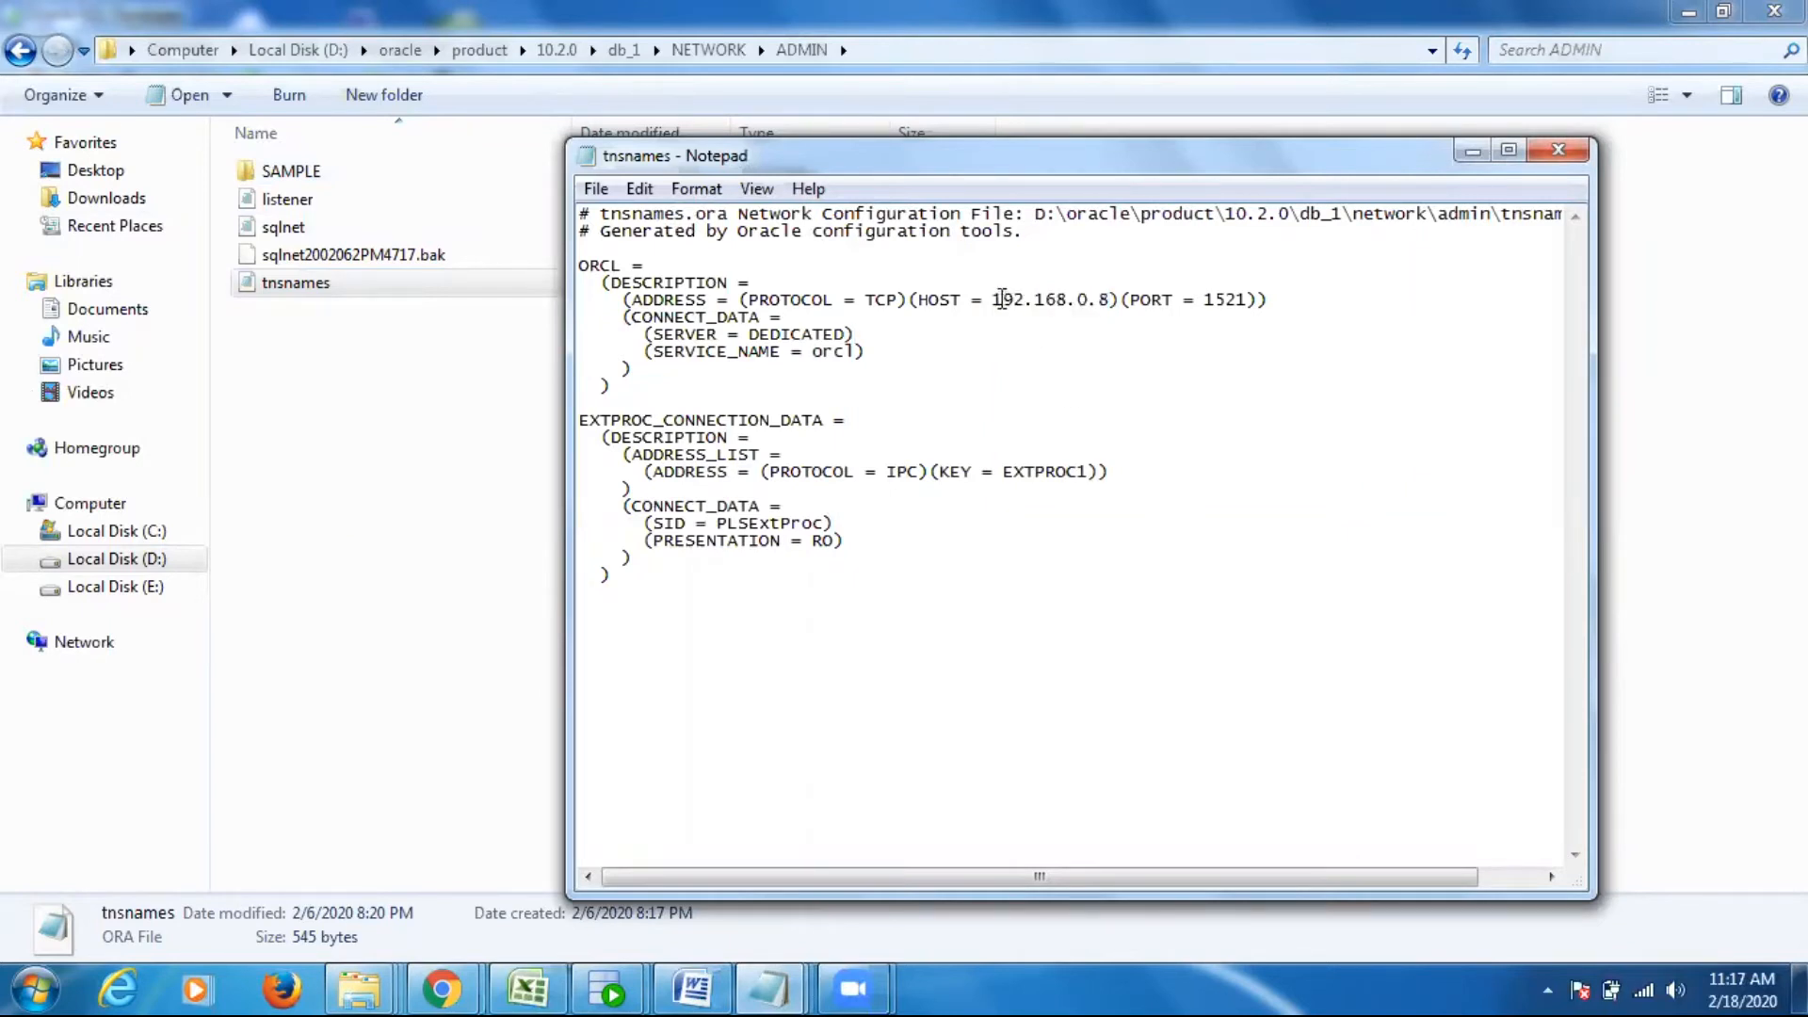
drag(995, 299, 1251, 301)
drag(813, 353, 853, 354)
double_click(707, 356)
click(949, 402)
- Return to the SQL Developer window with the blank new connection and close that connection dialog without saving
click(607, 989)
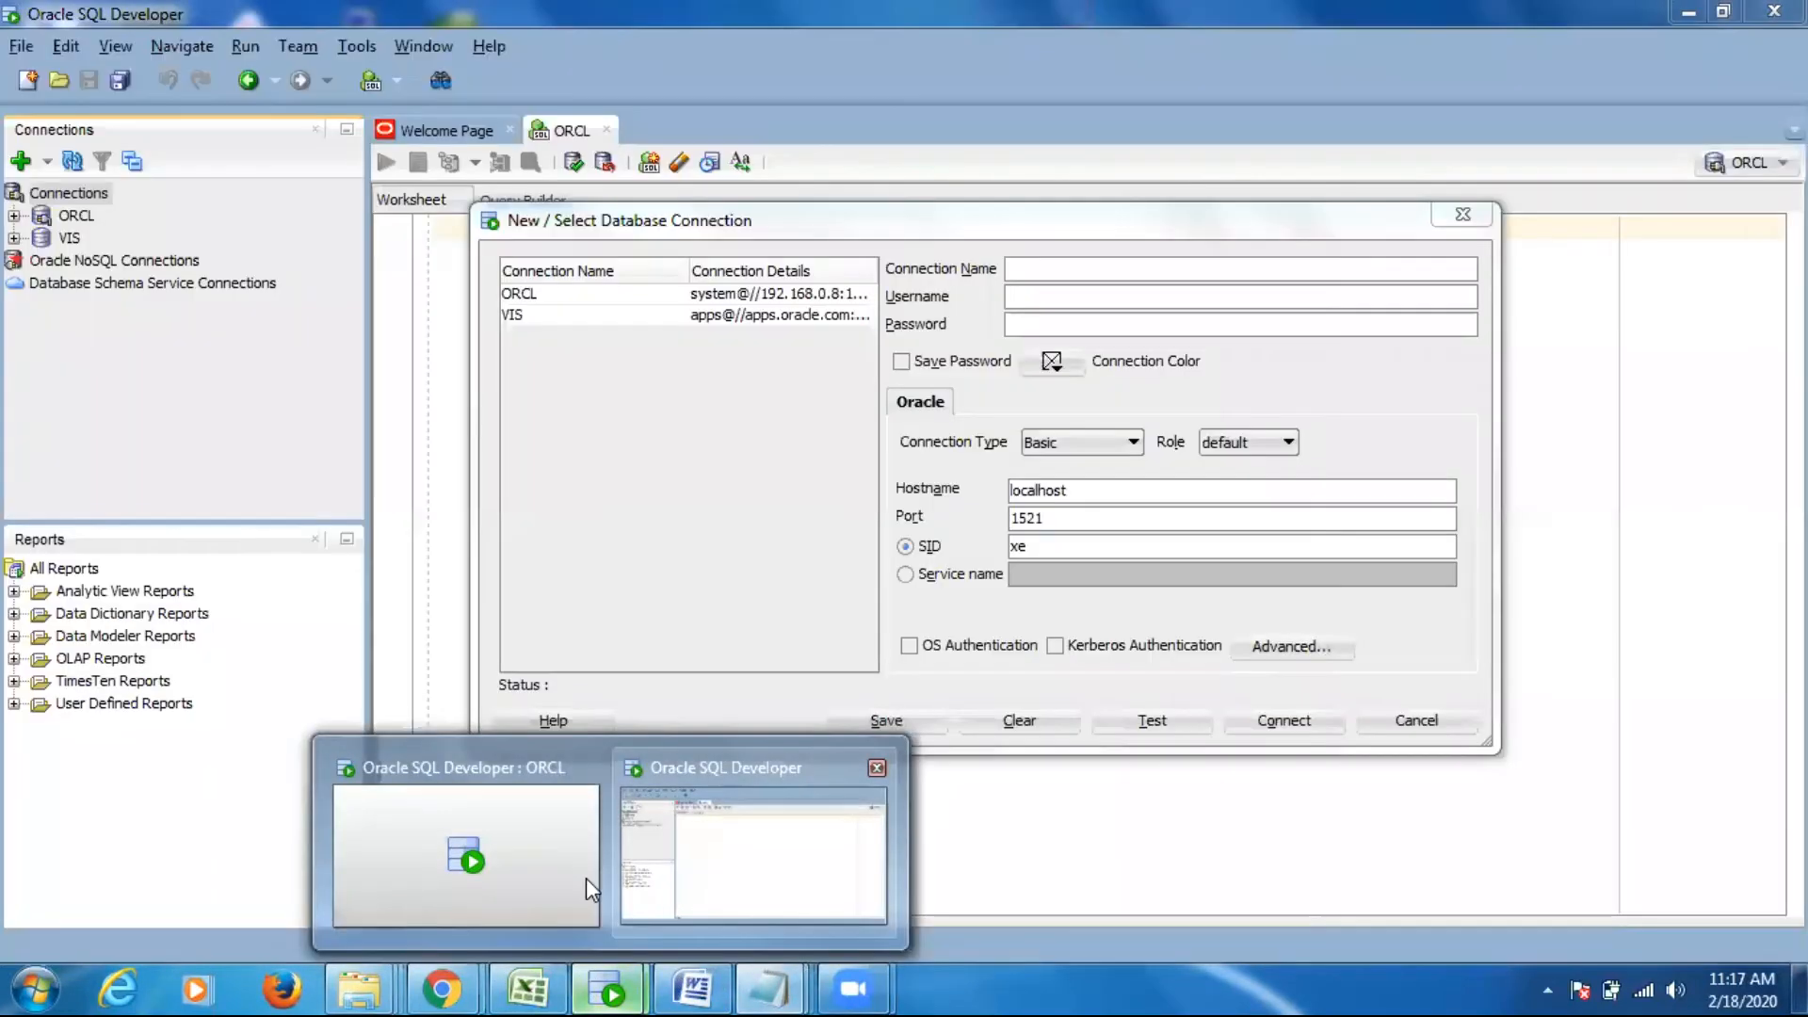
click(584, 879)
click(629, 986)
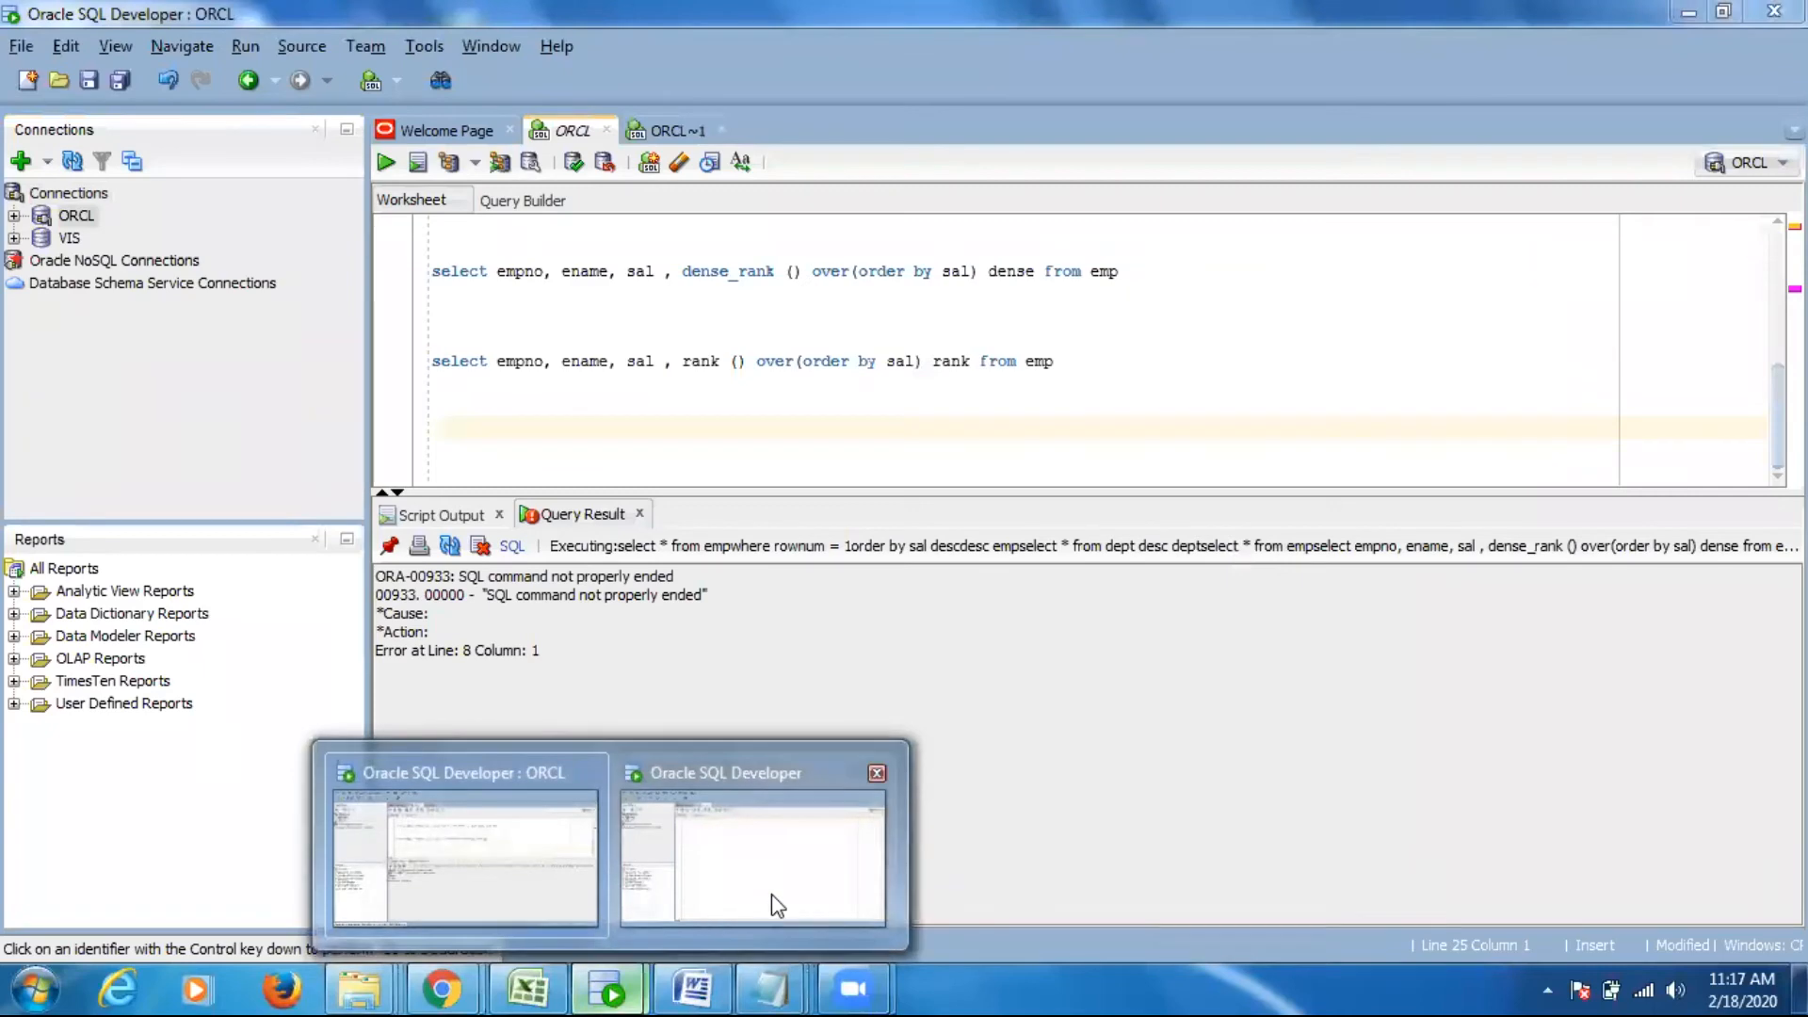
click(775, 894)
click(1451, 213)
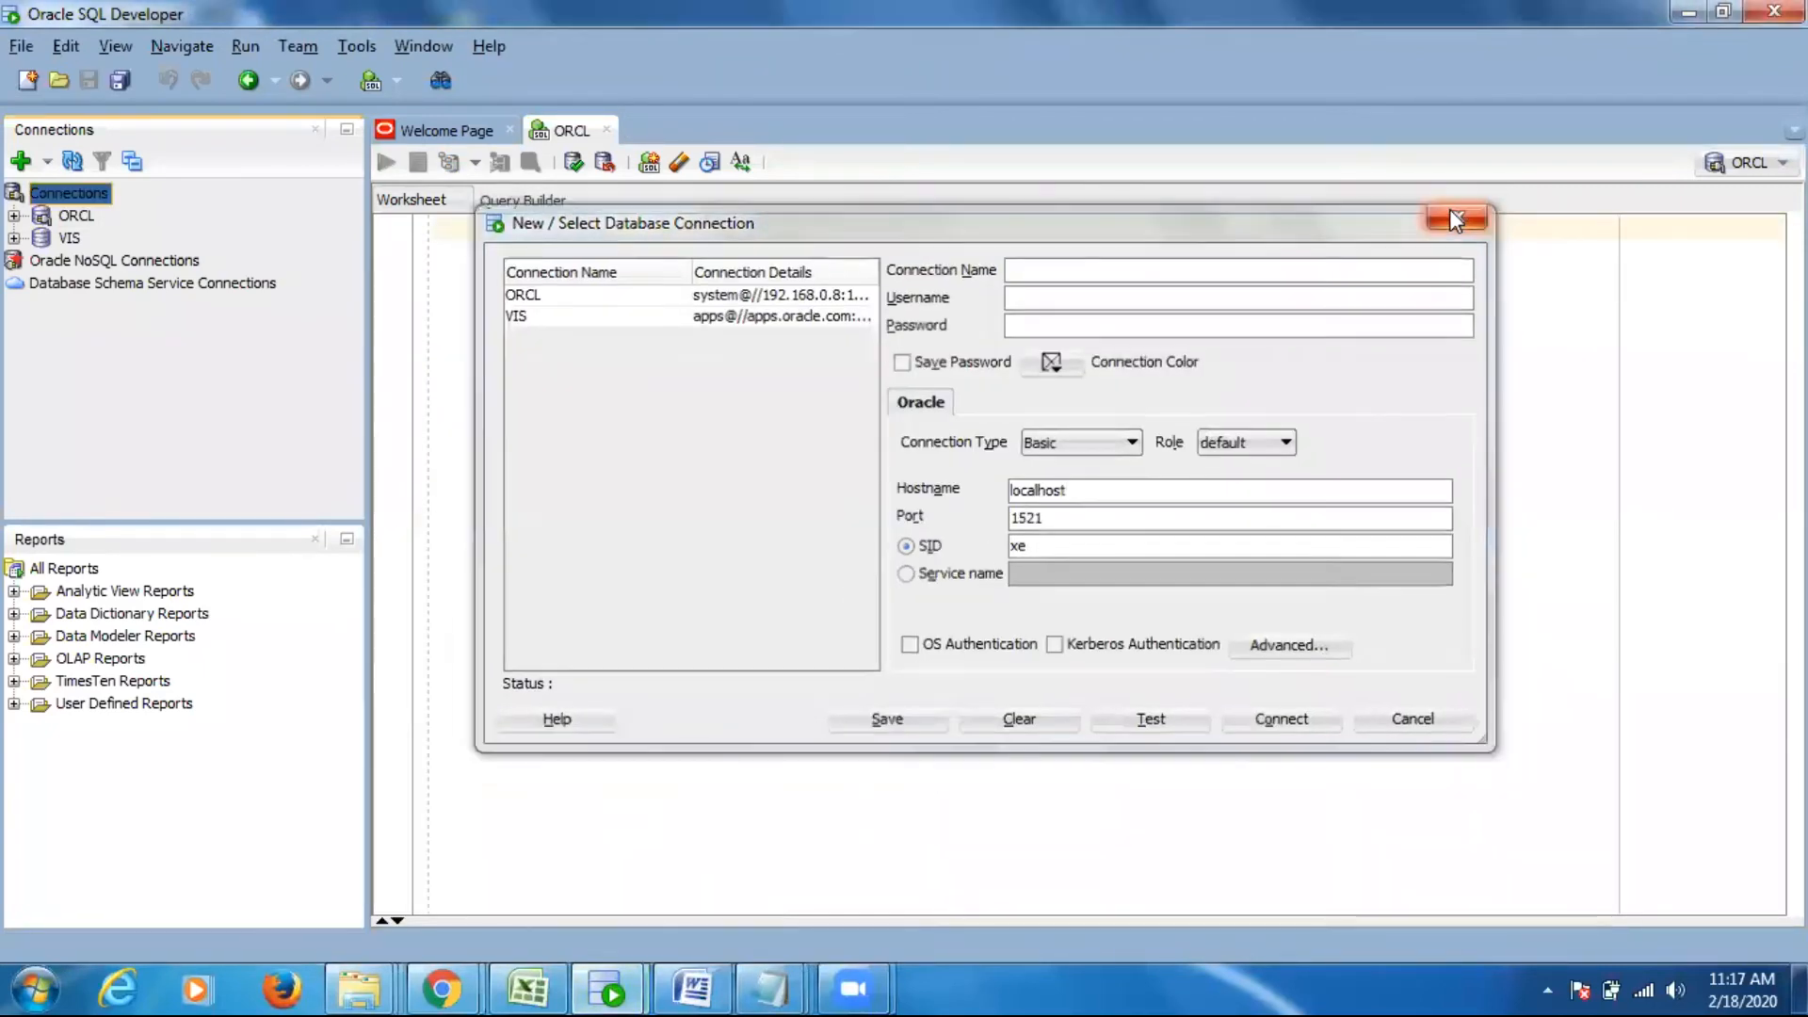
- Open the properties of the ORCL connection and examine its username, password and hostname fields
click(78, 218)
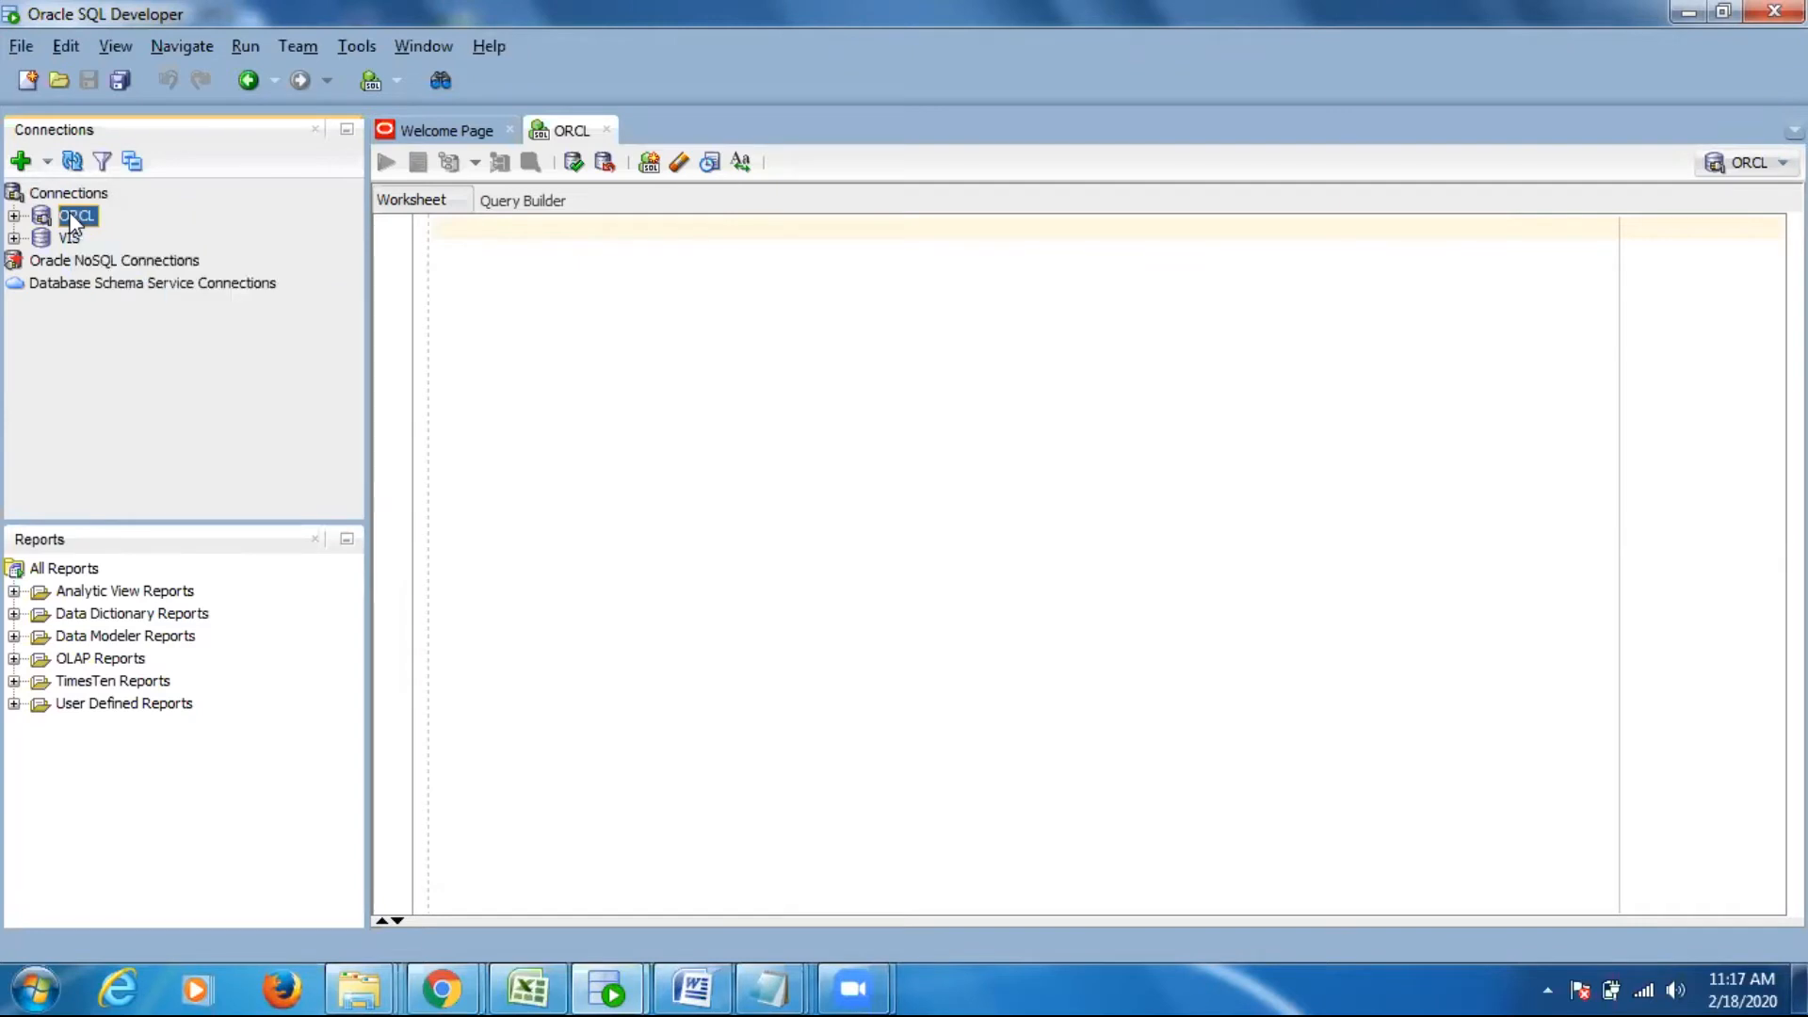
right_click(71, 218)
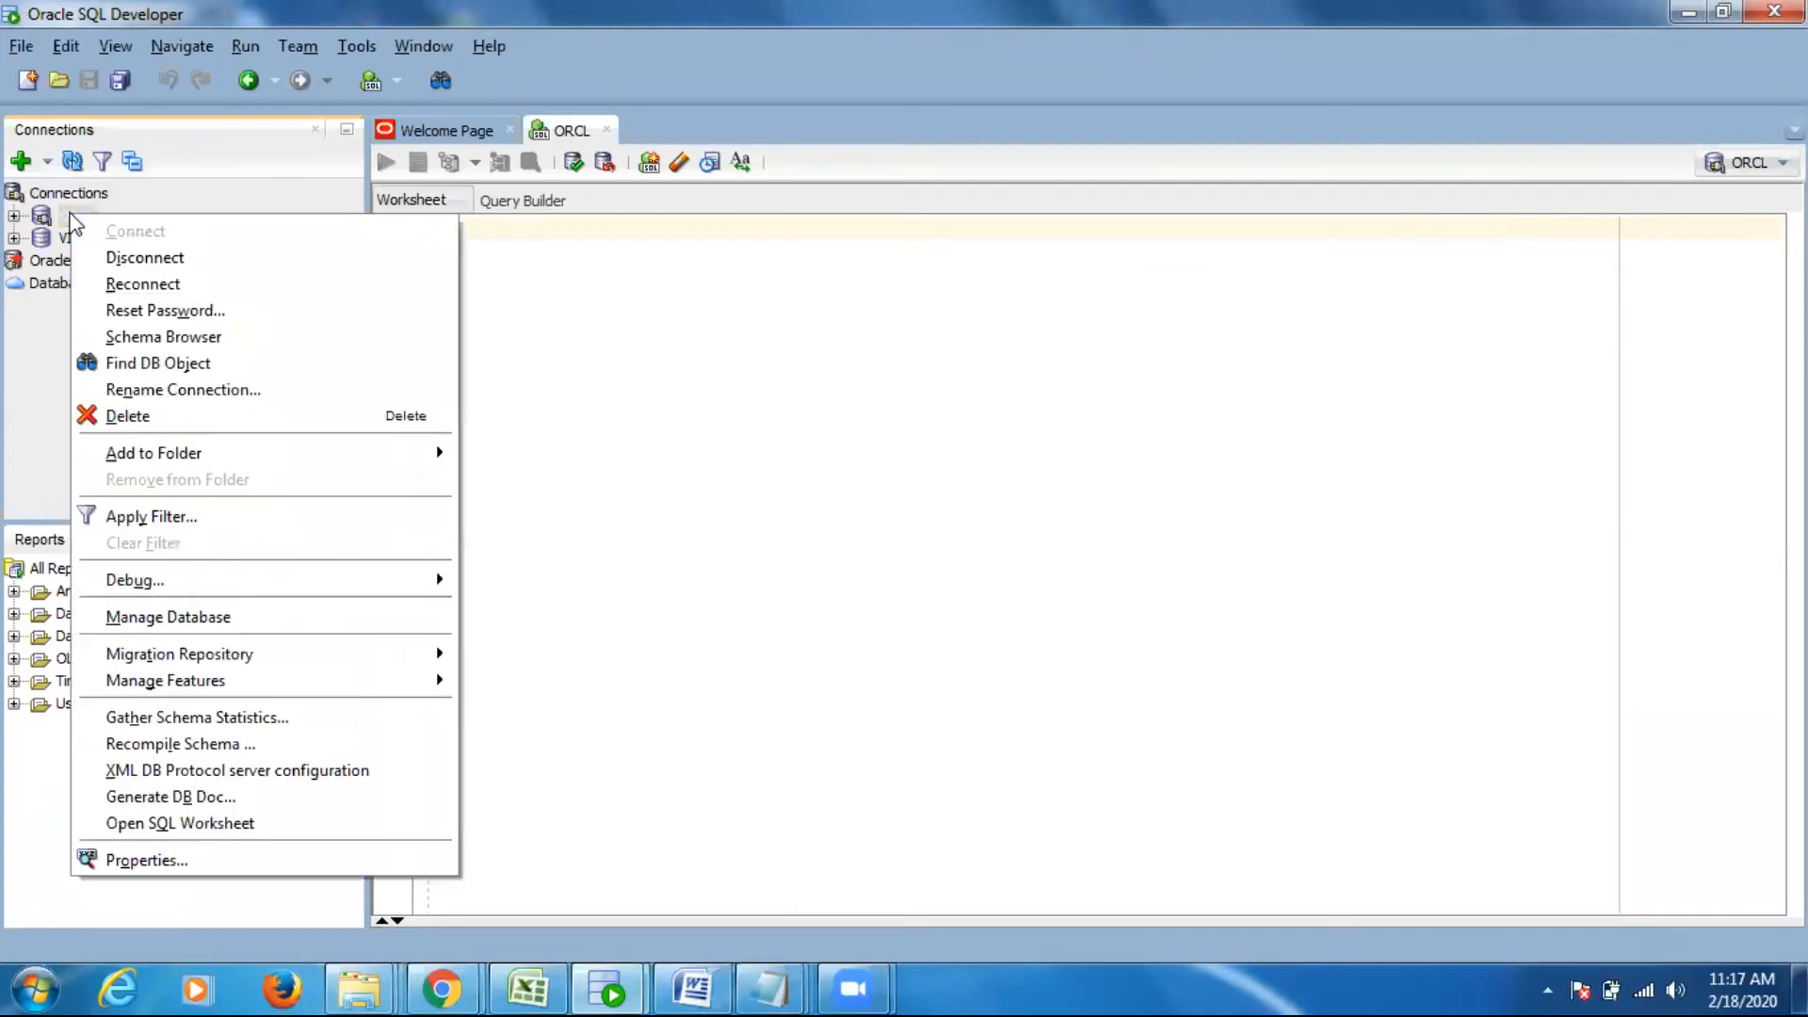
click(121, 861)
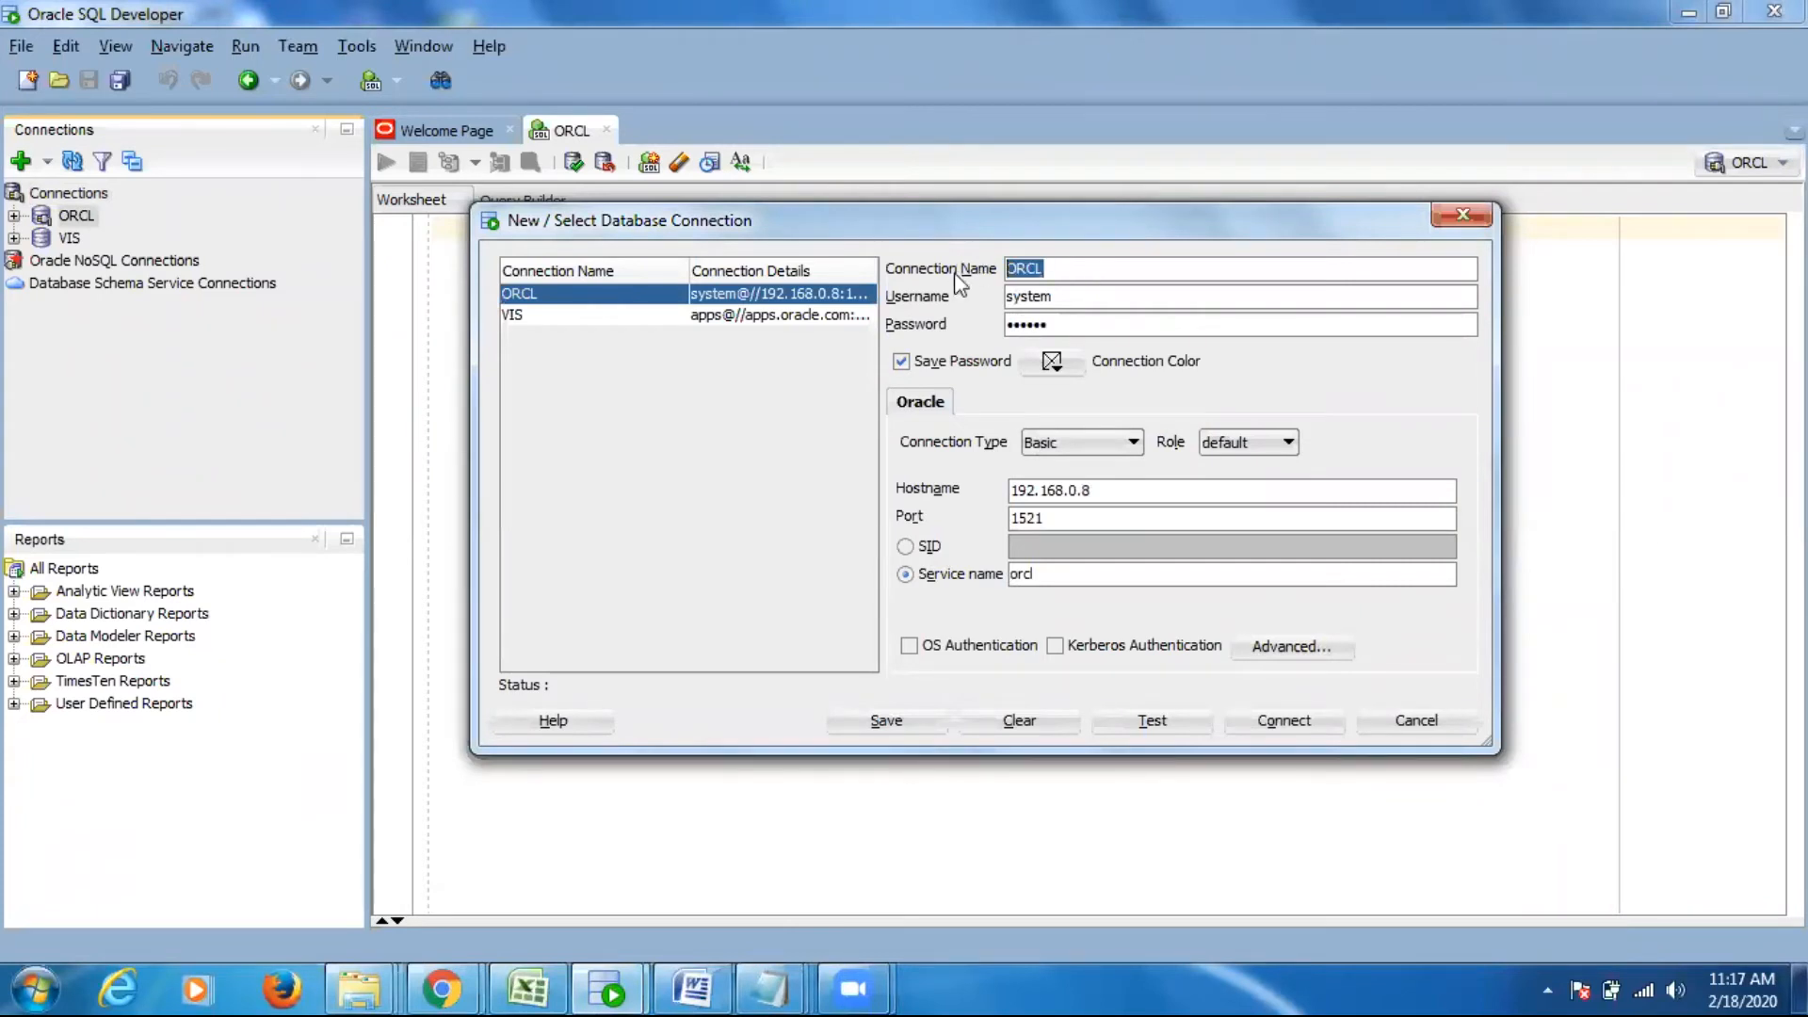
click(1067, 300)
click(1073, 323)
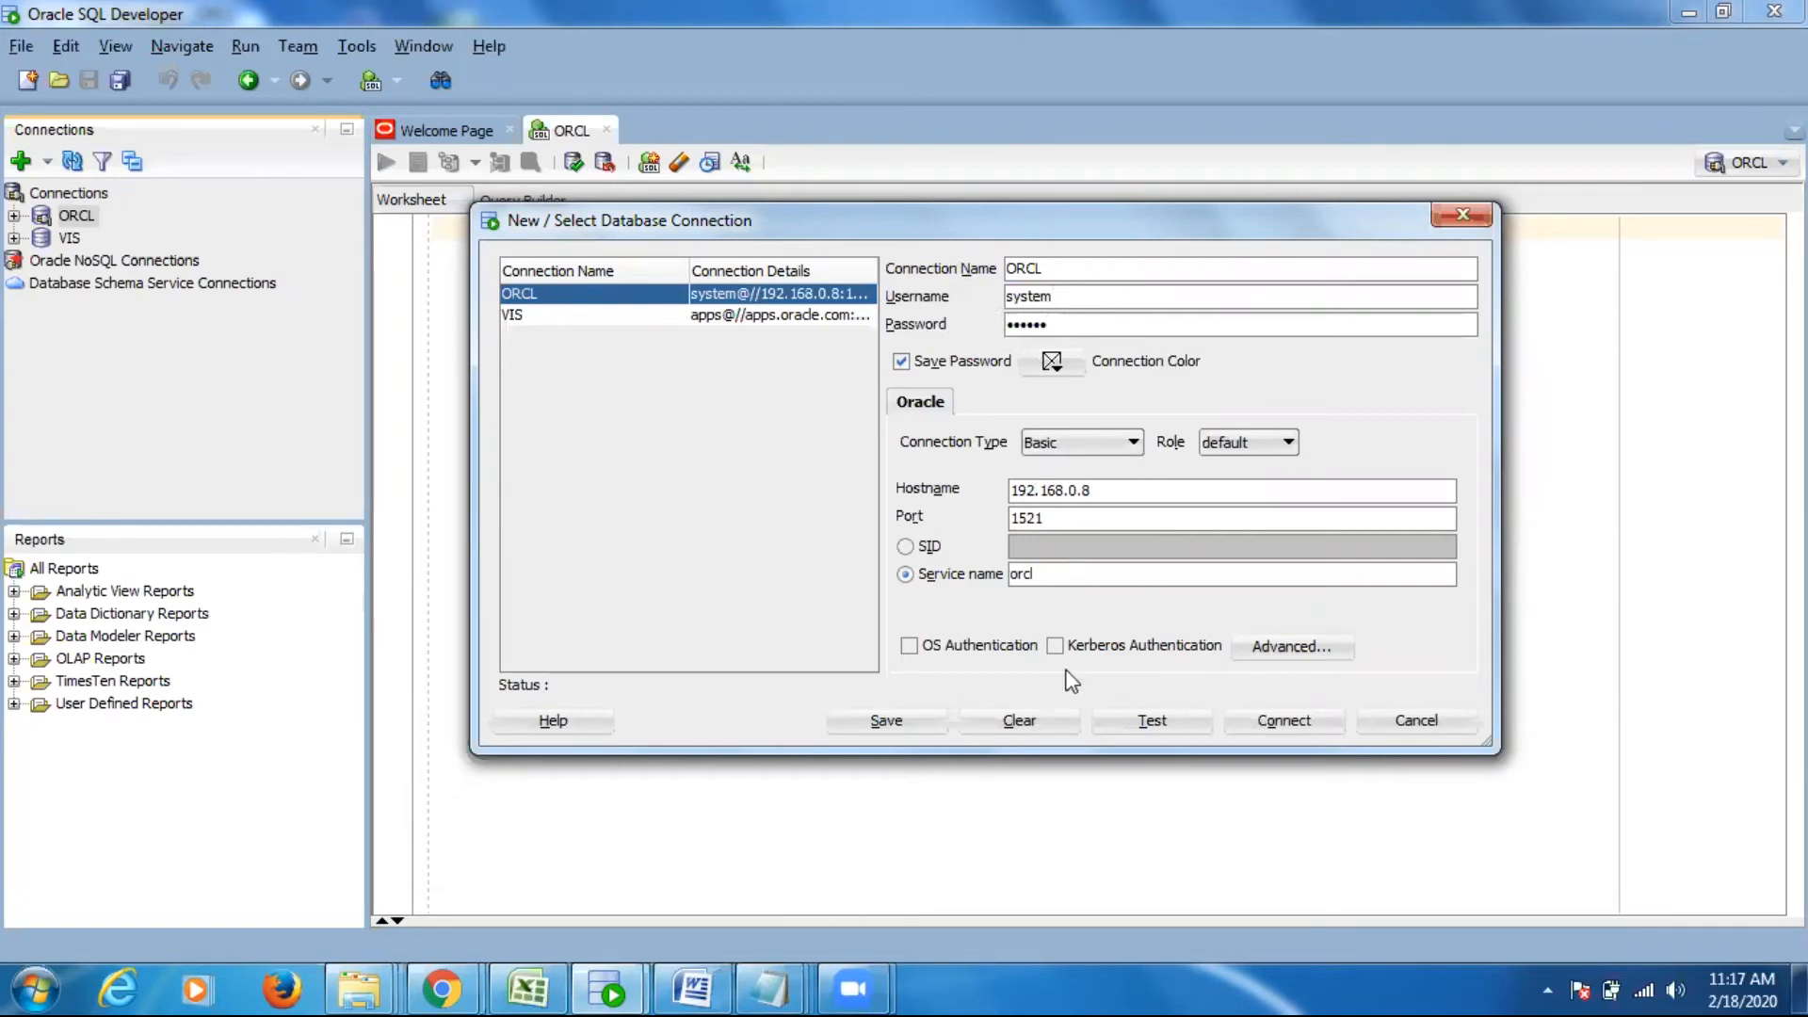
drag(1111, 490, 979, 489)
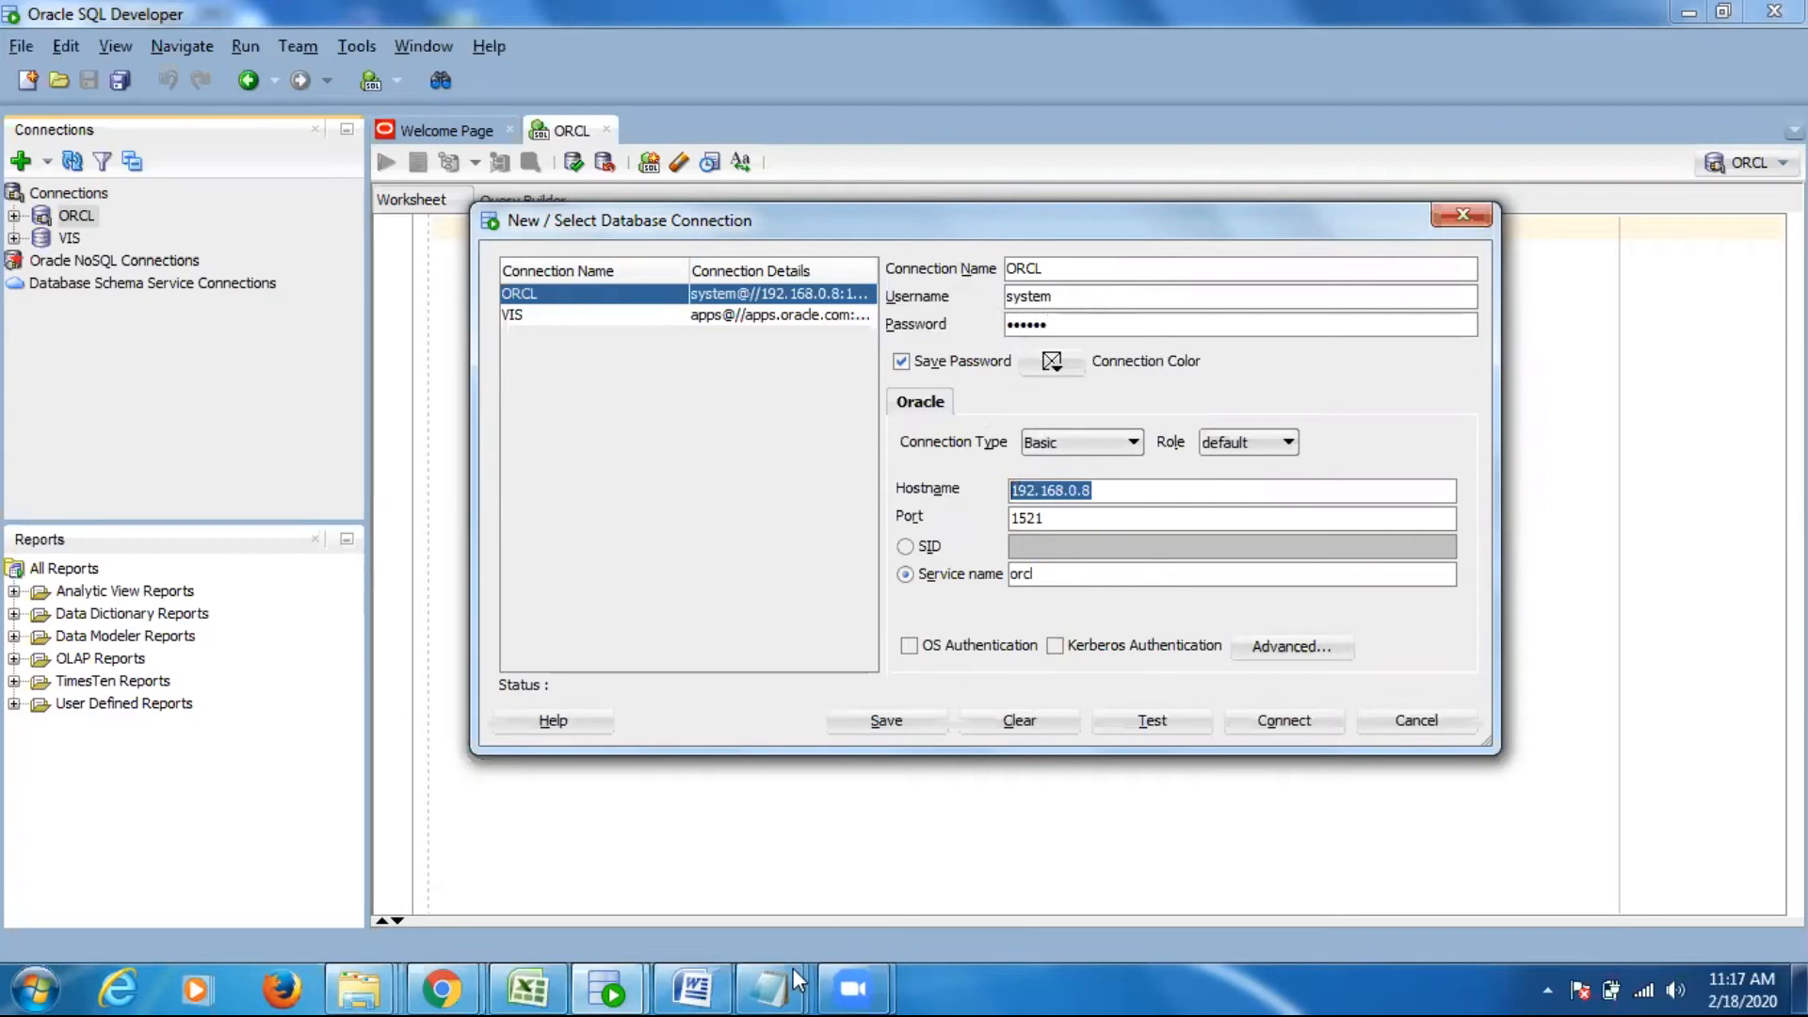
- Check the ORCL host, port and service name in the tnsnames file, then return to the connection properties
click(774, 985)
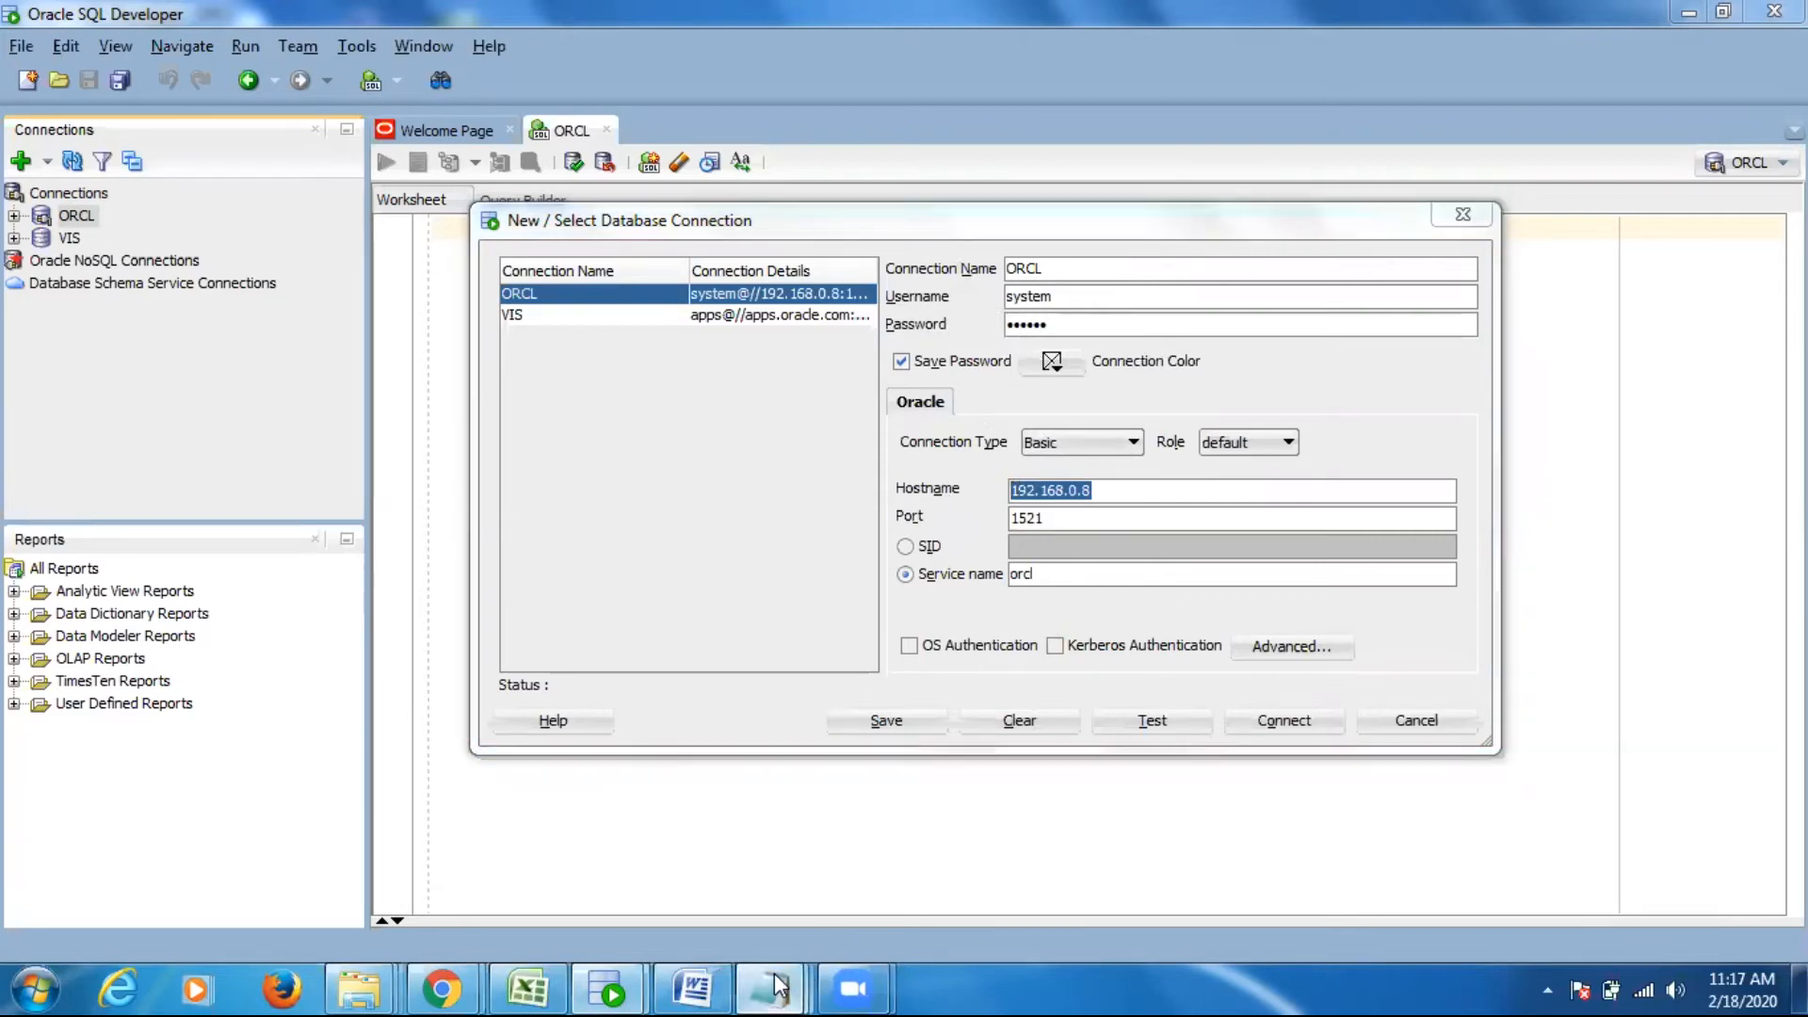
click(1031, 872)
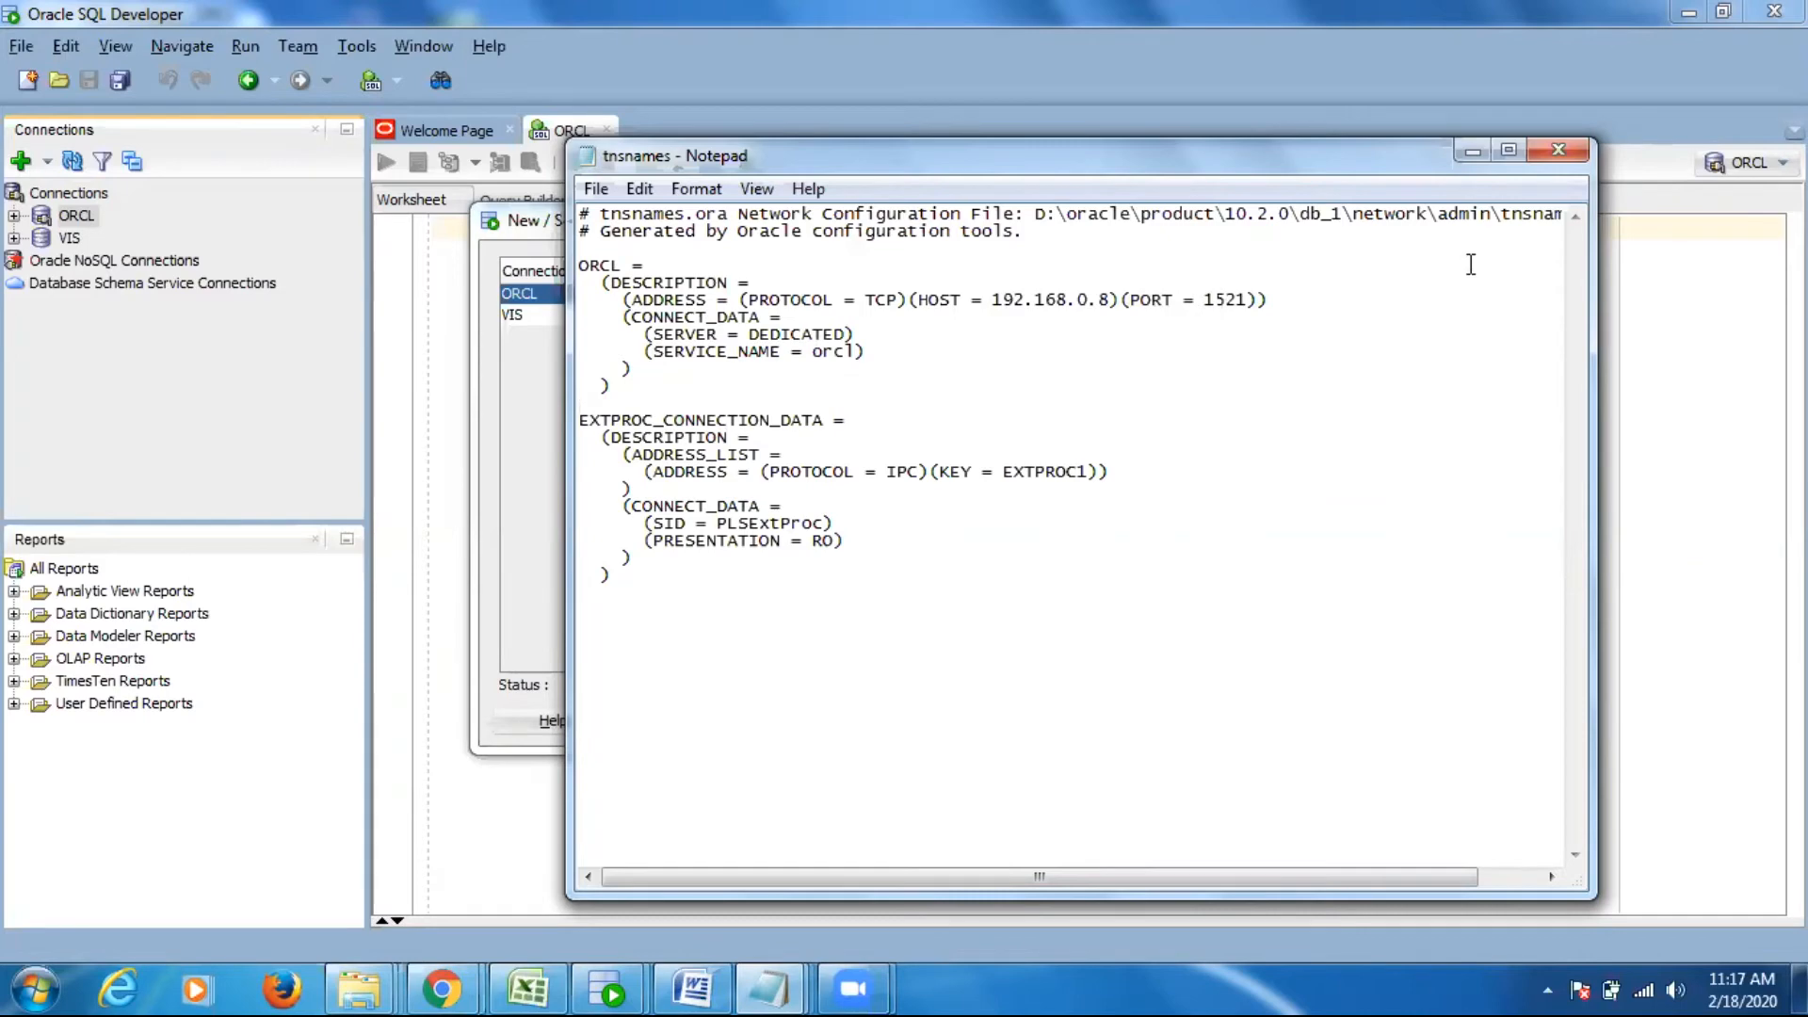
click(1472, 151)
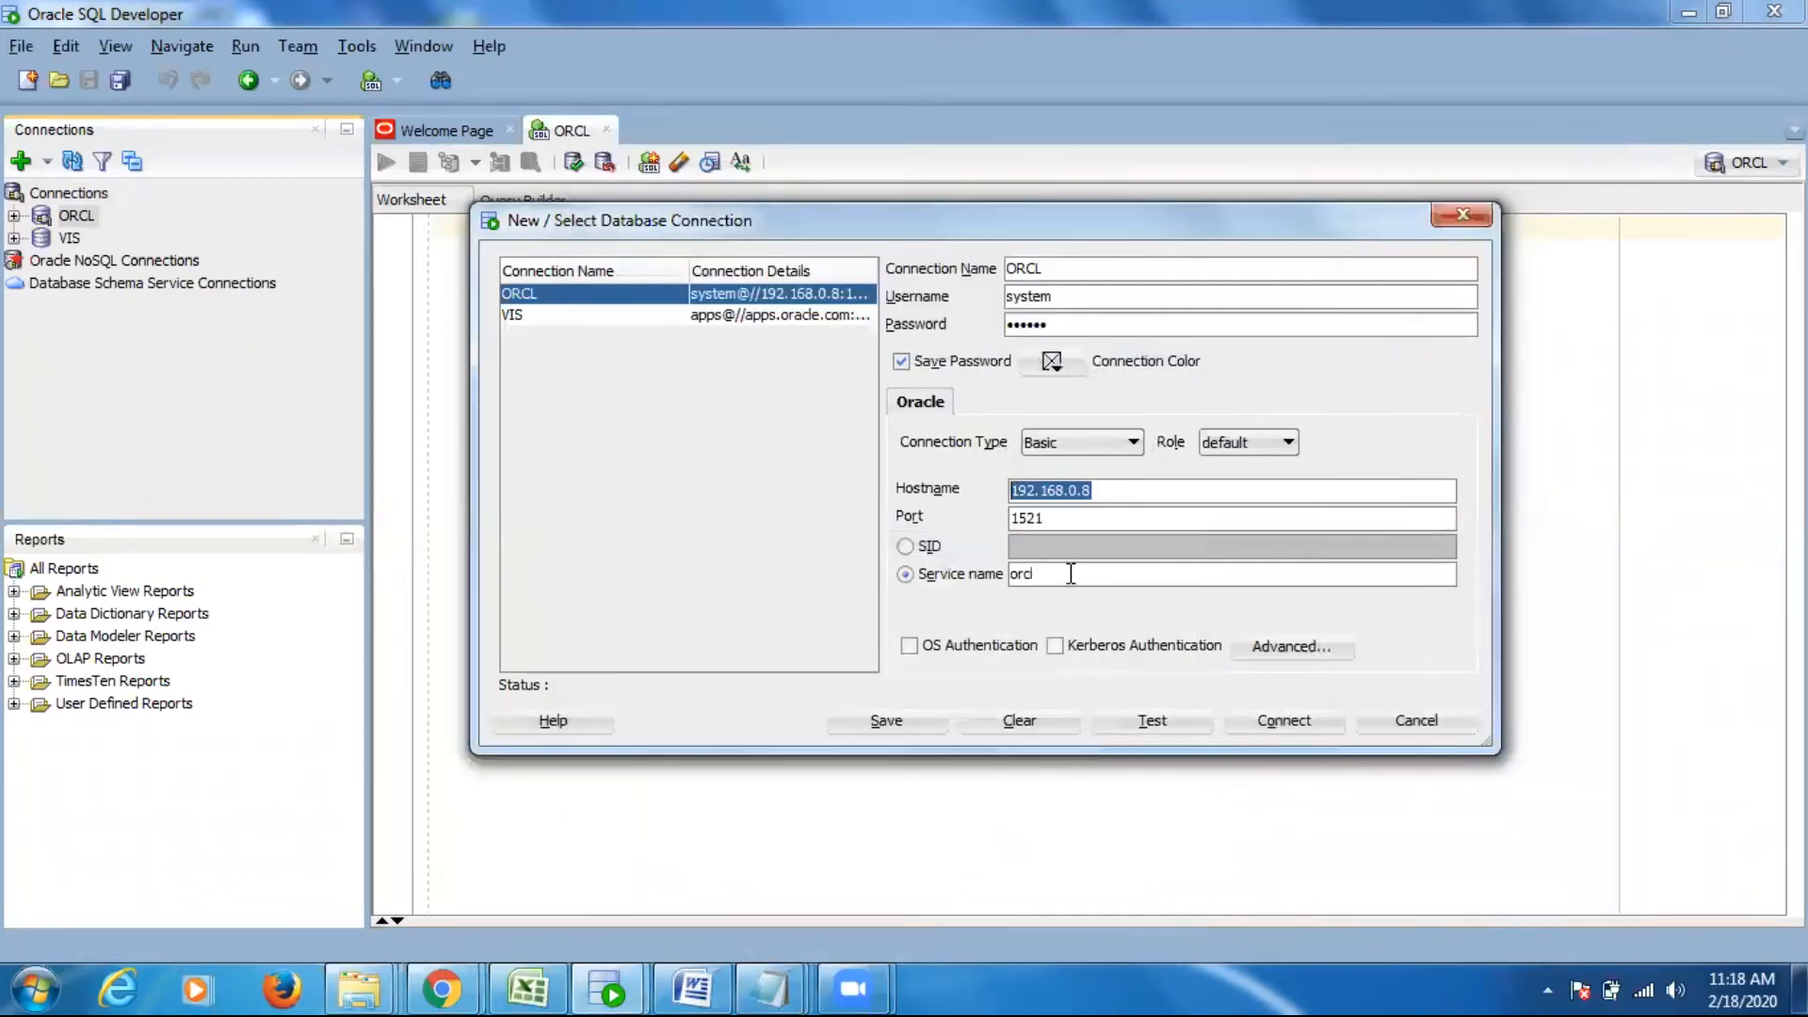
- Test the ORCL connection, connect with it and expand its objects in the connections tree
click(1071, 573)
click(1163, 716)
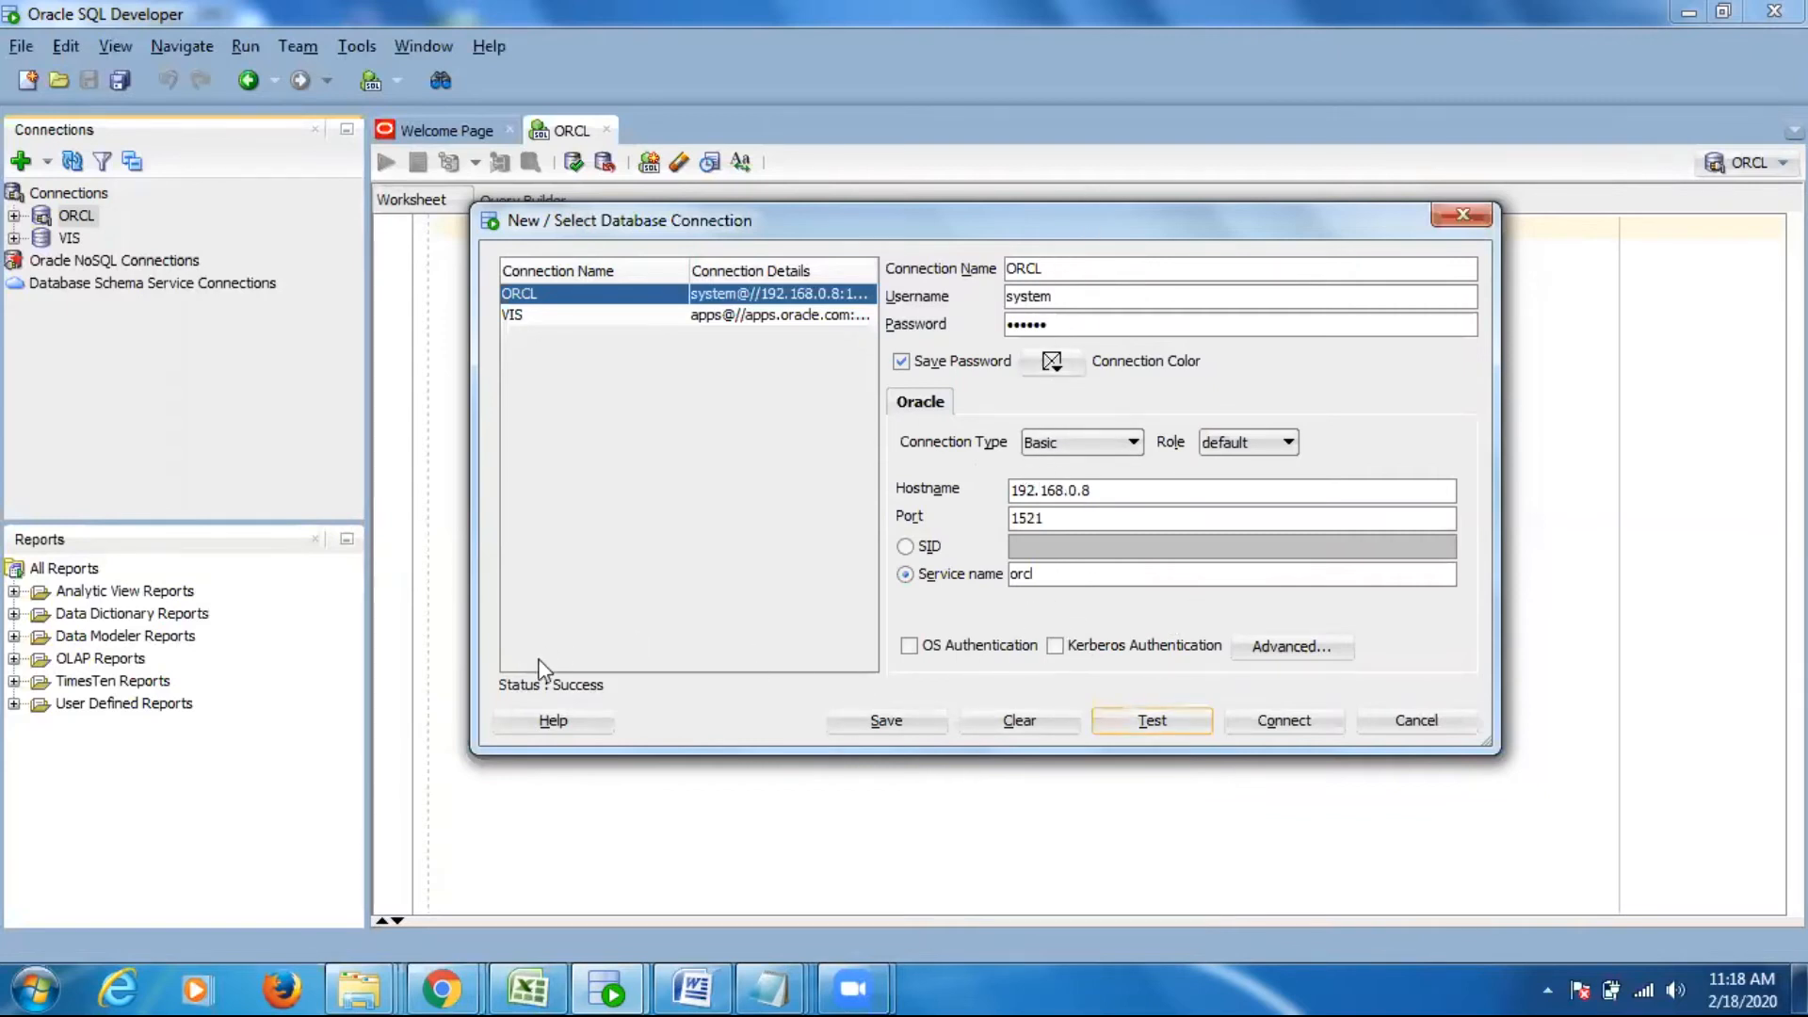
click(1301, 719)
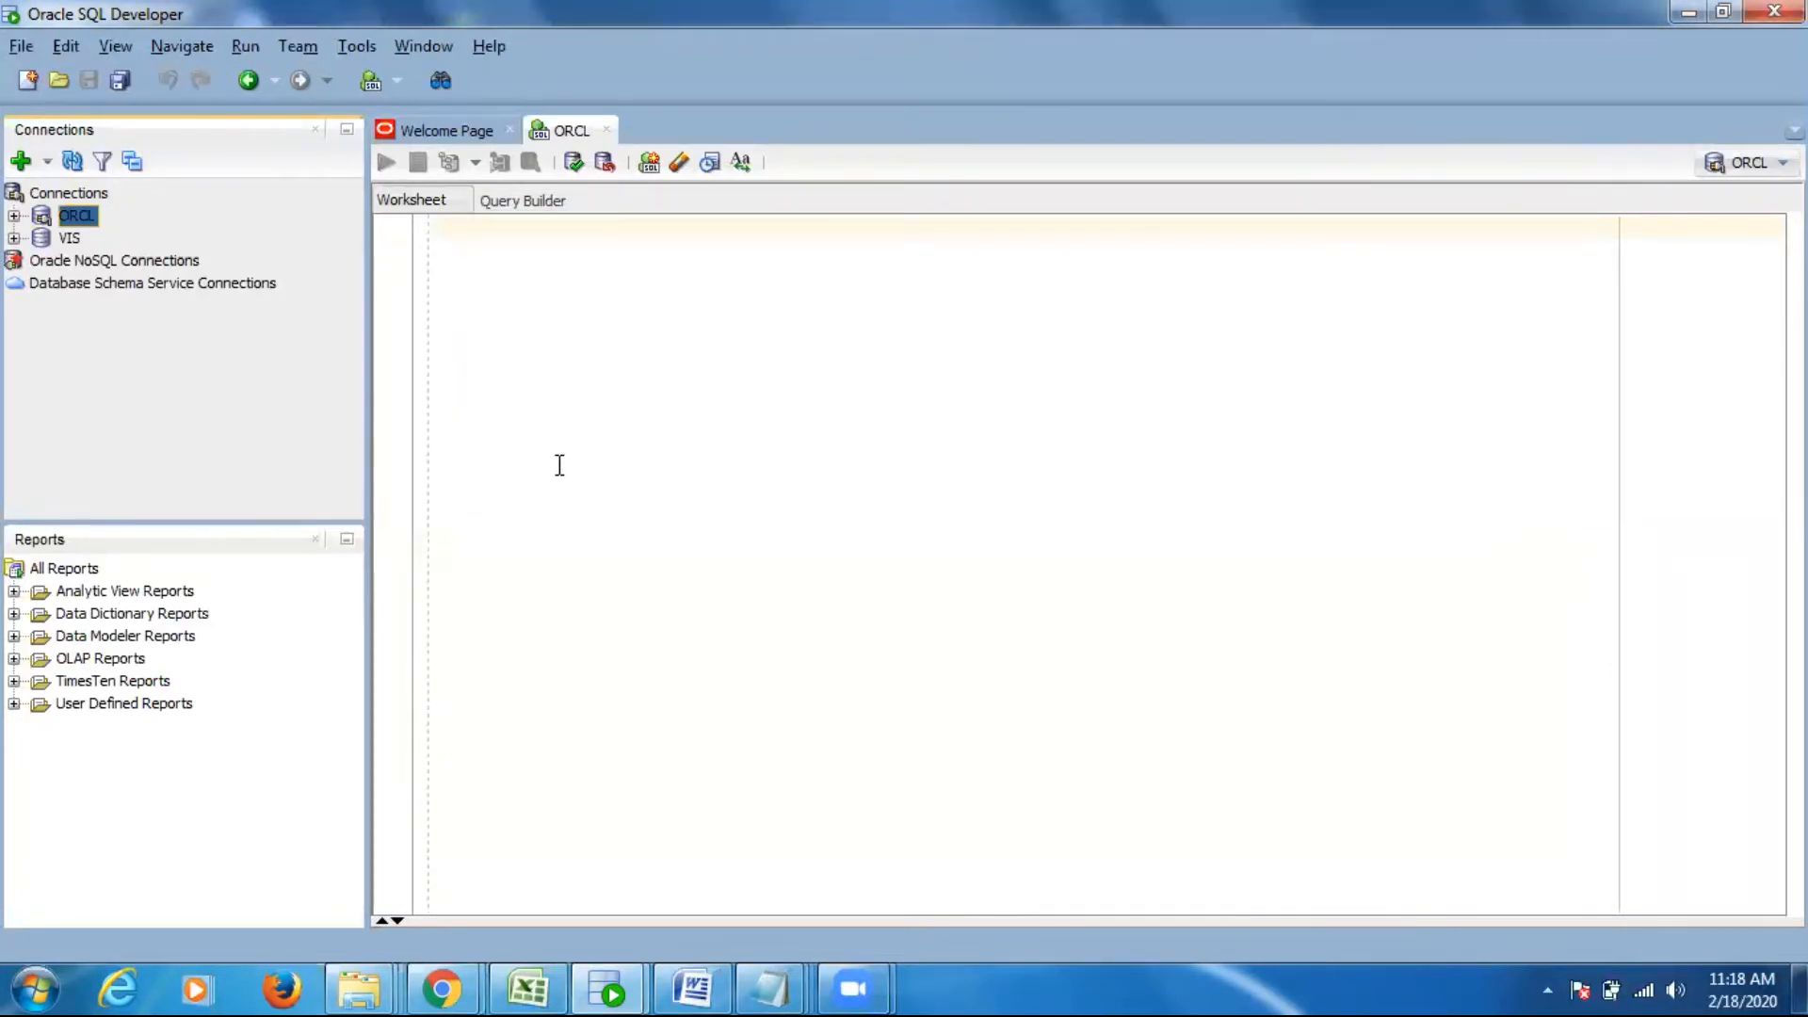
click(14, 217)
- Write the query "select * from emp" in the ORCL worksheet and run it
click(660, 280)
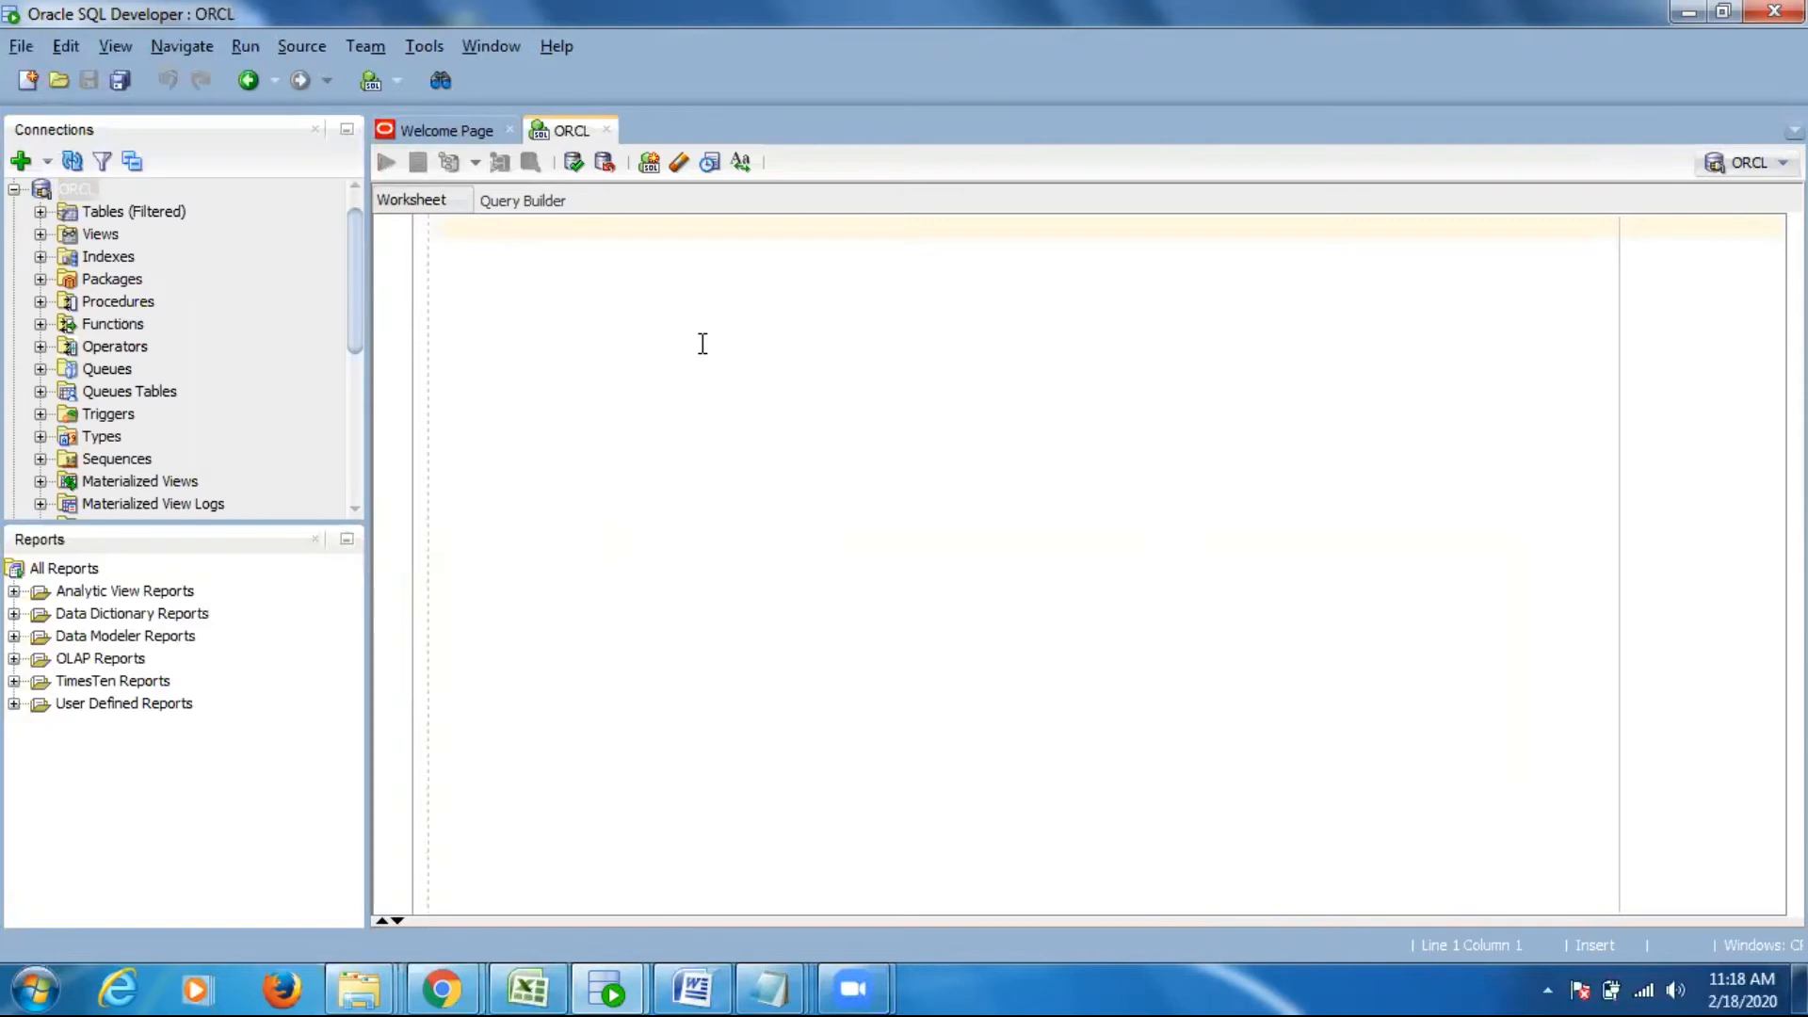
text(s)
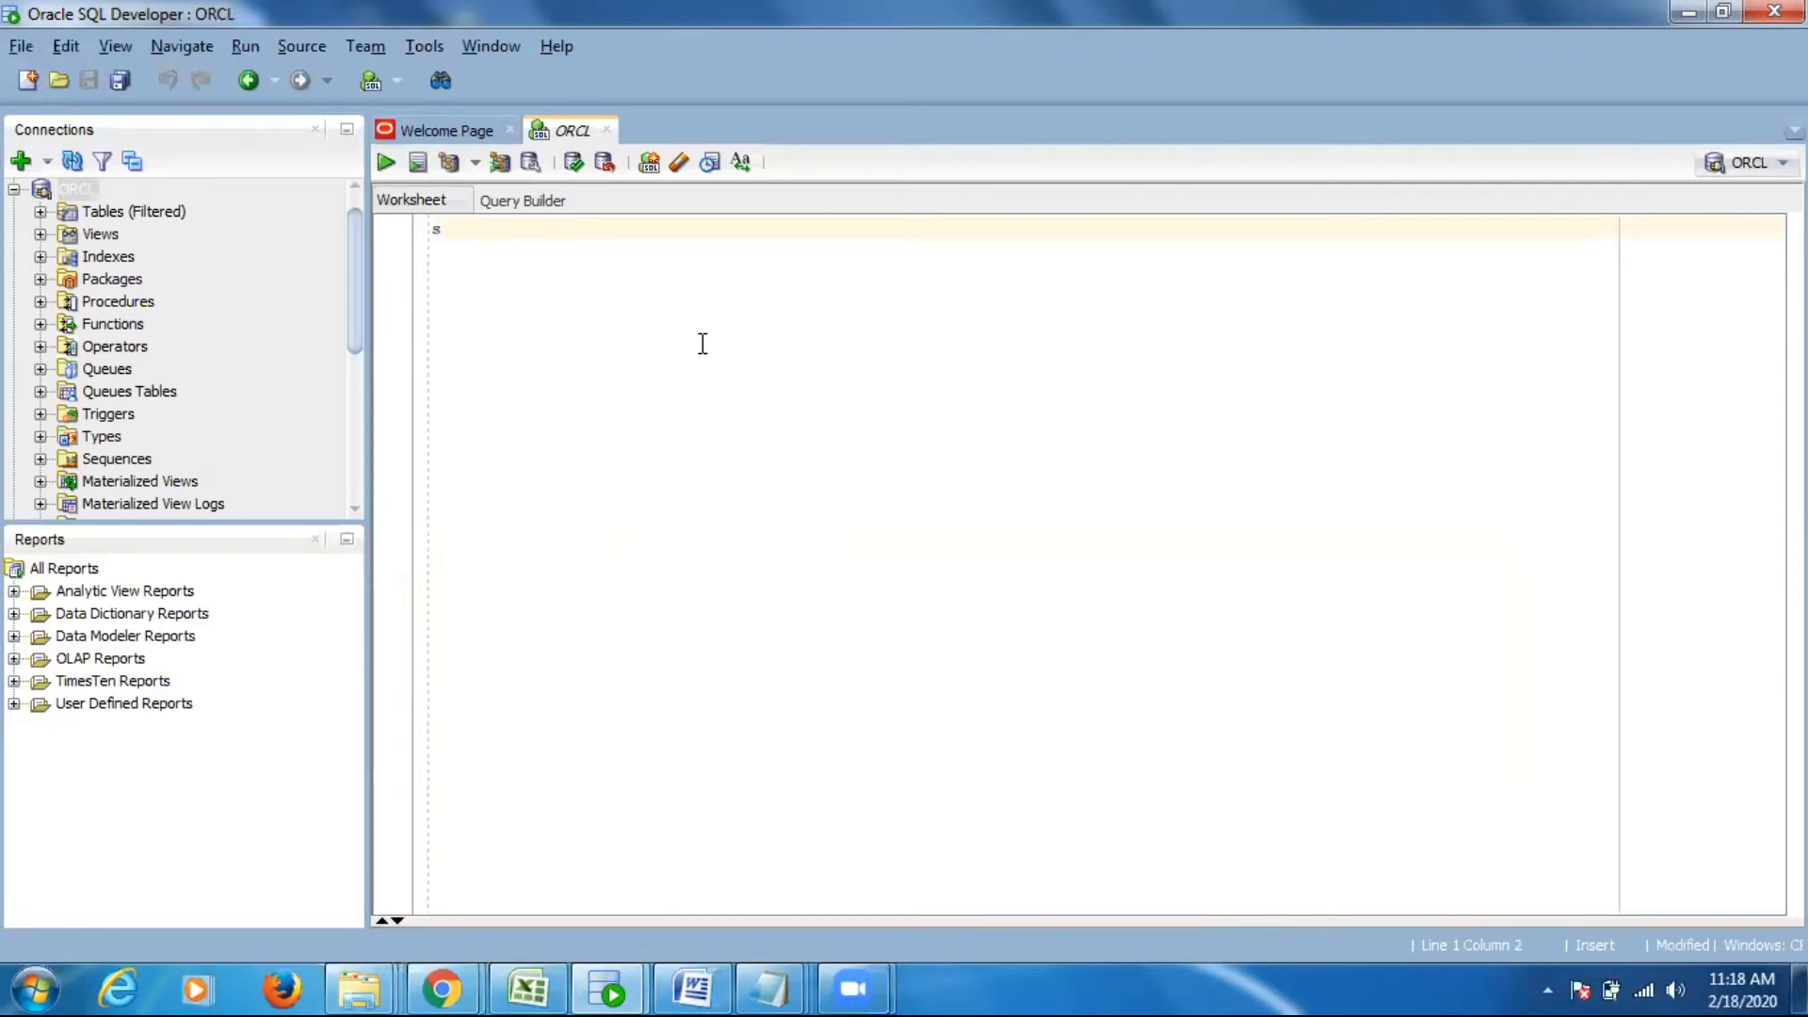
text(elect * from emp)
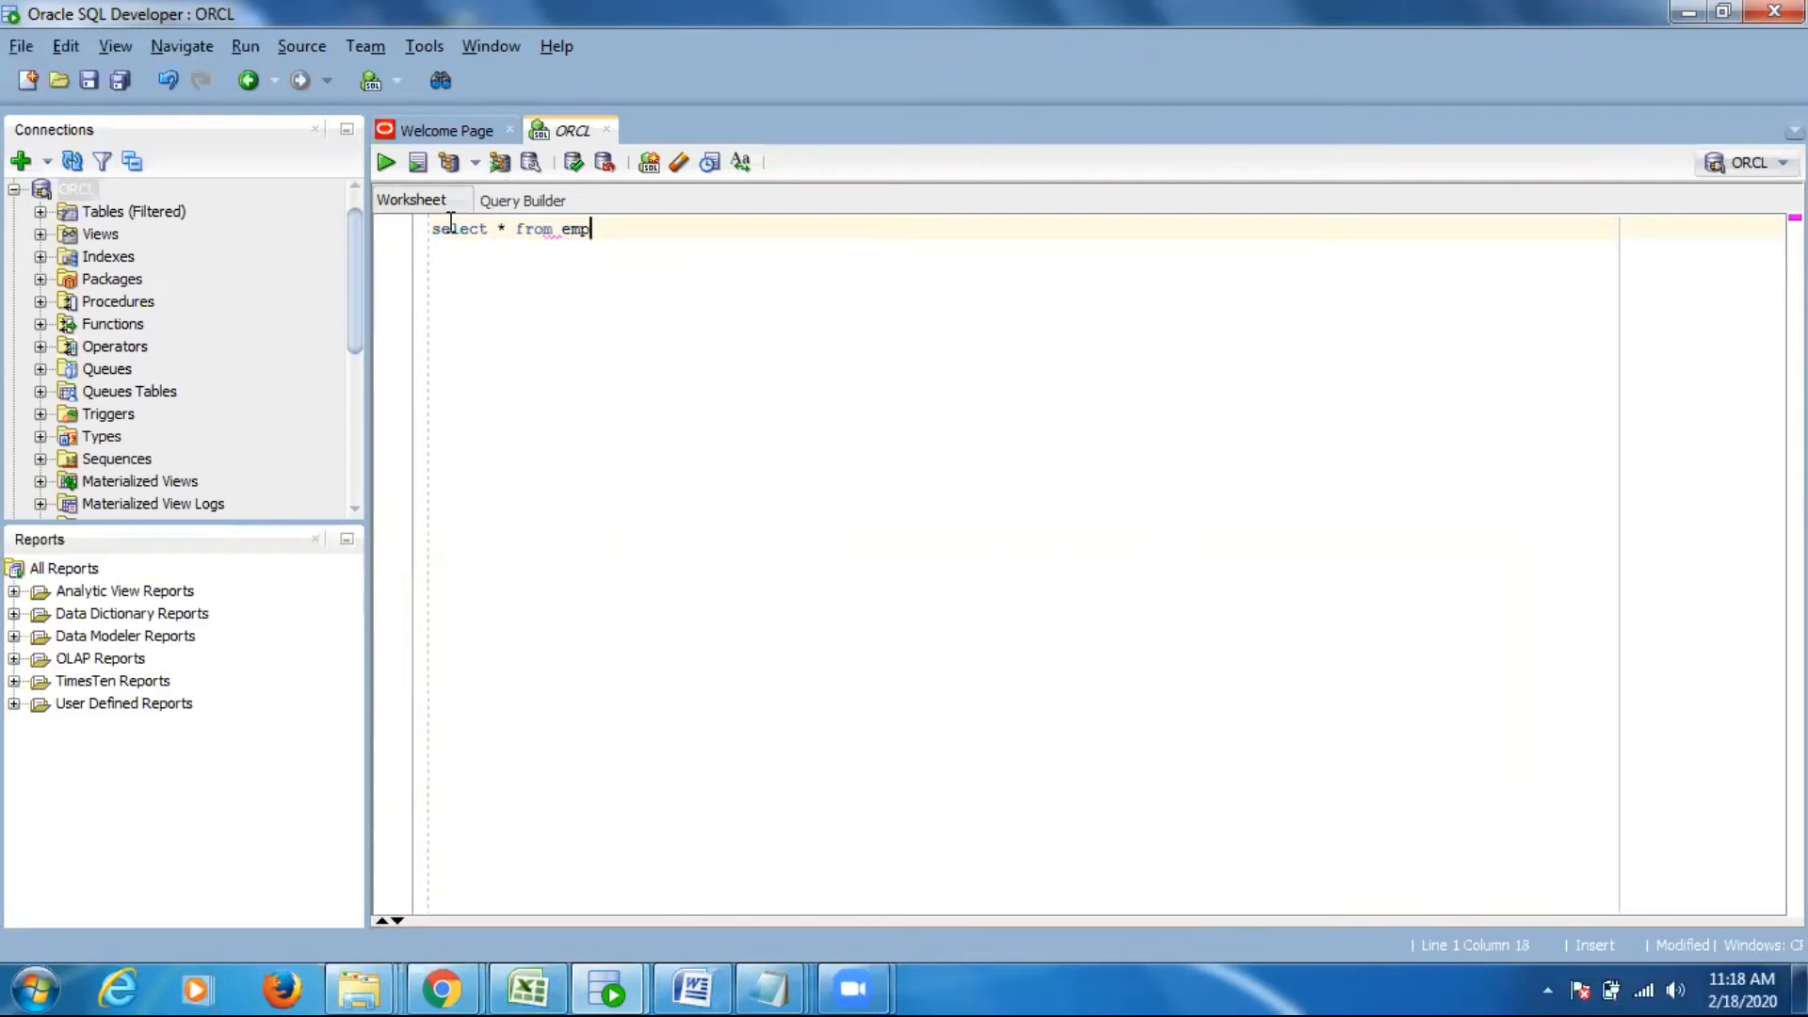
key(ctrl+a)
click(386, 161)
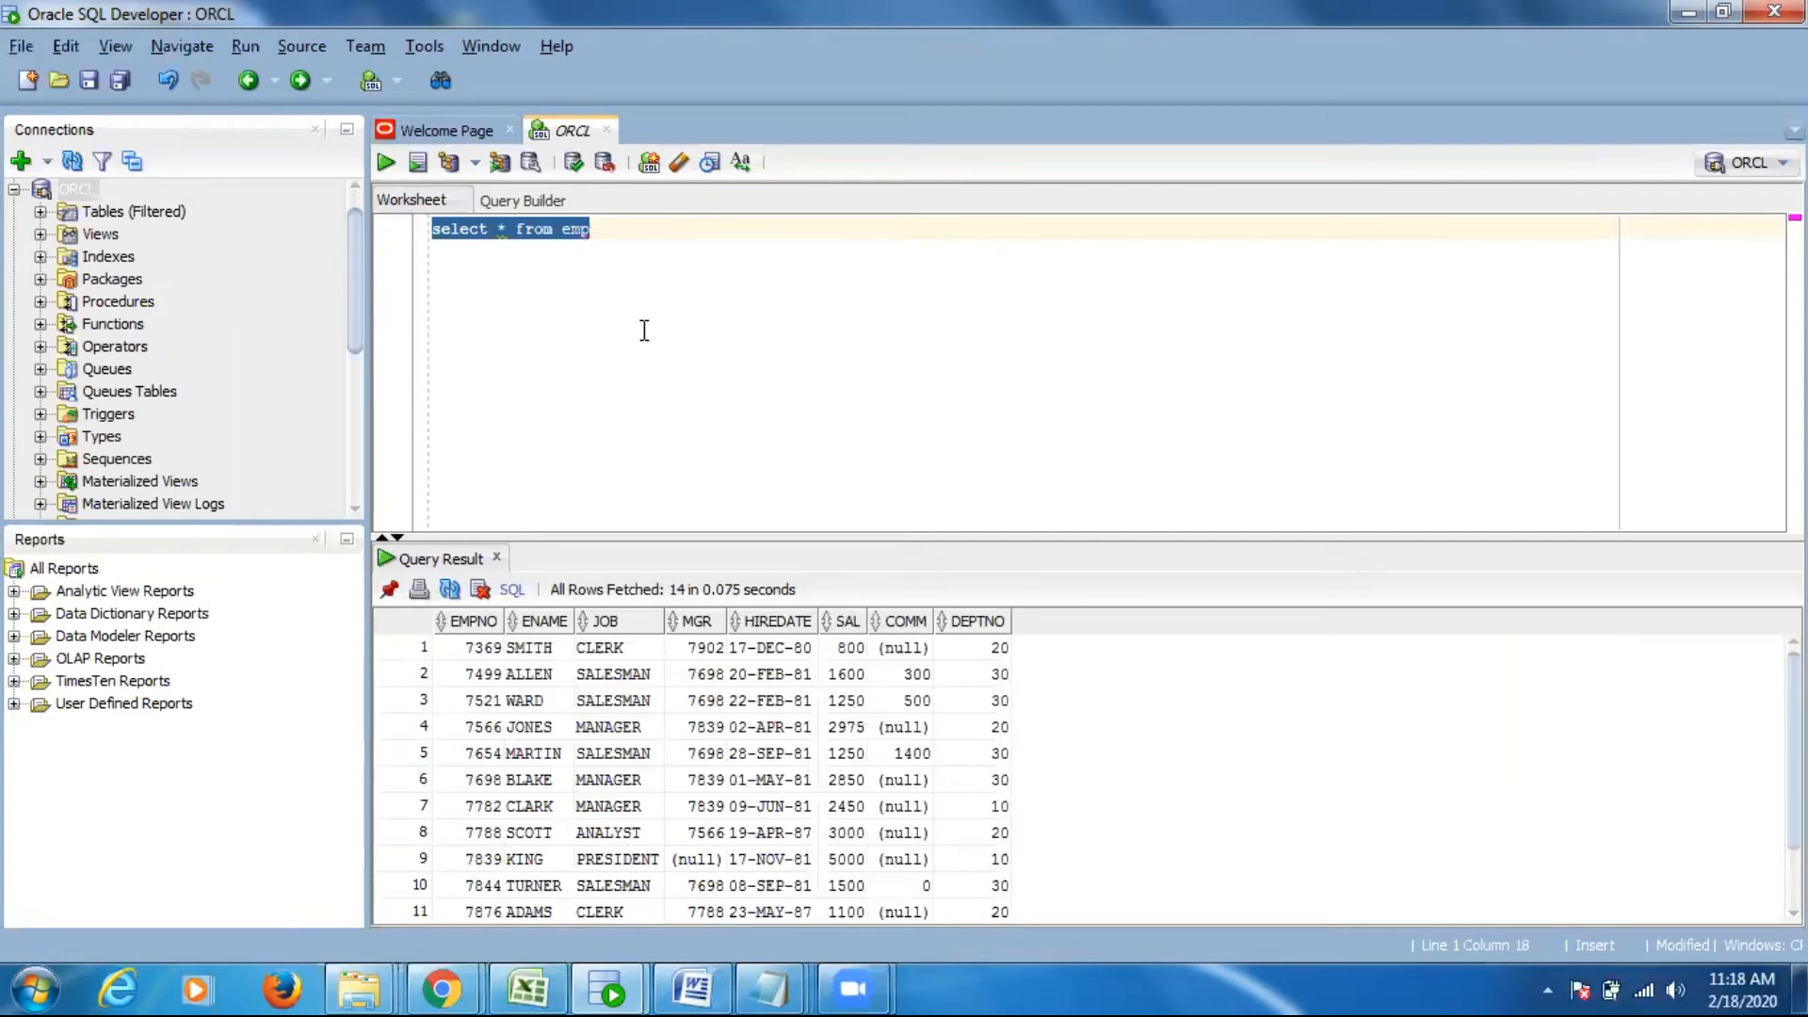
- Leave blank space below the emp query and add a second query reading "select * from all_tables"
click(636, 235)
key(Return)
key(Return)
key(Return)
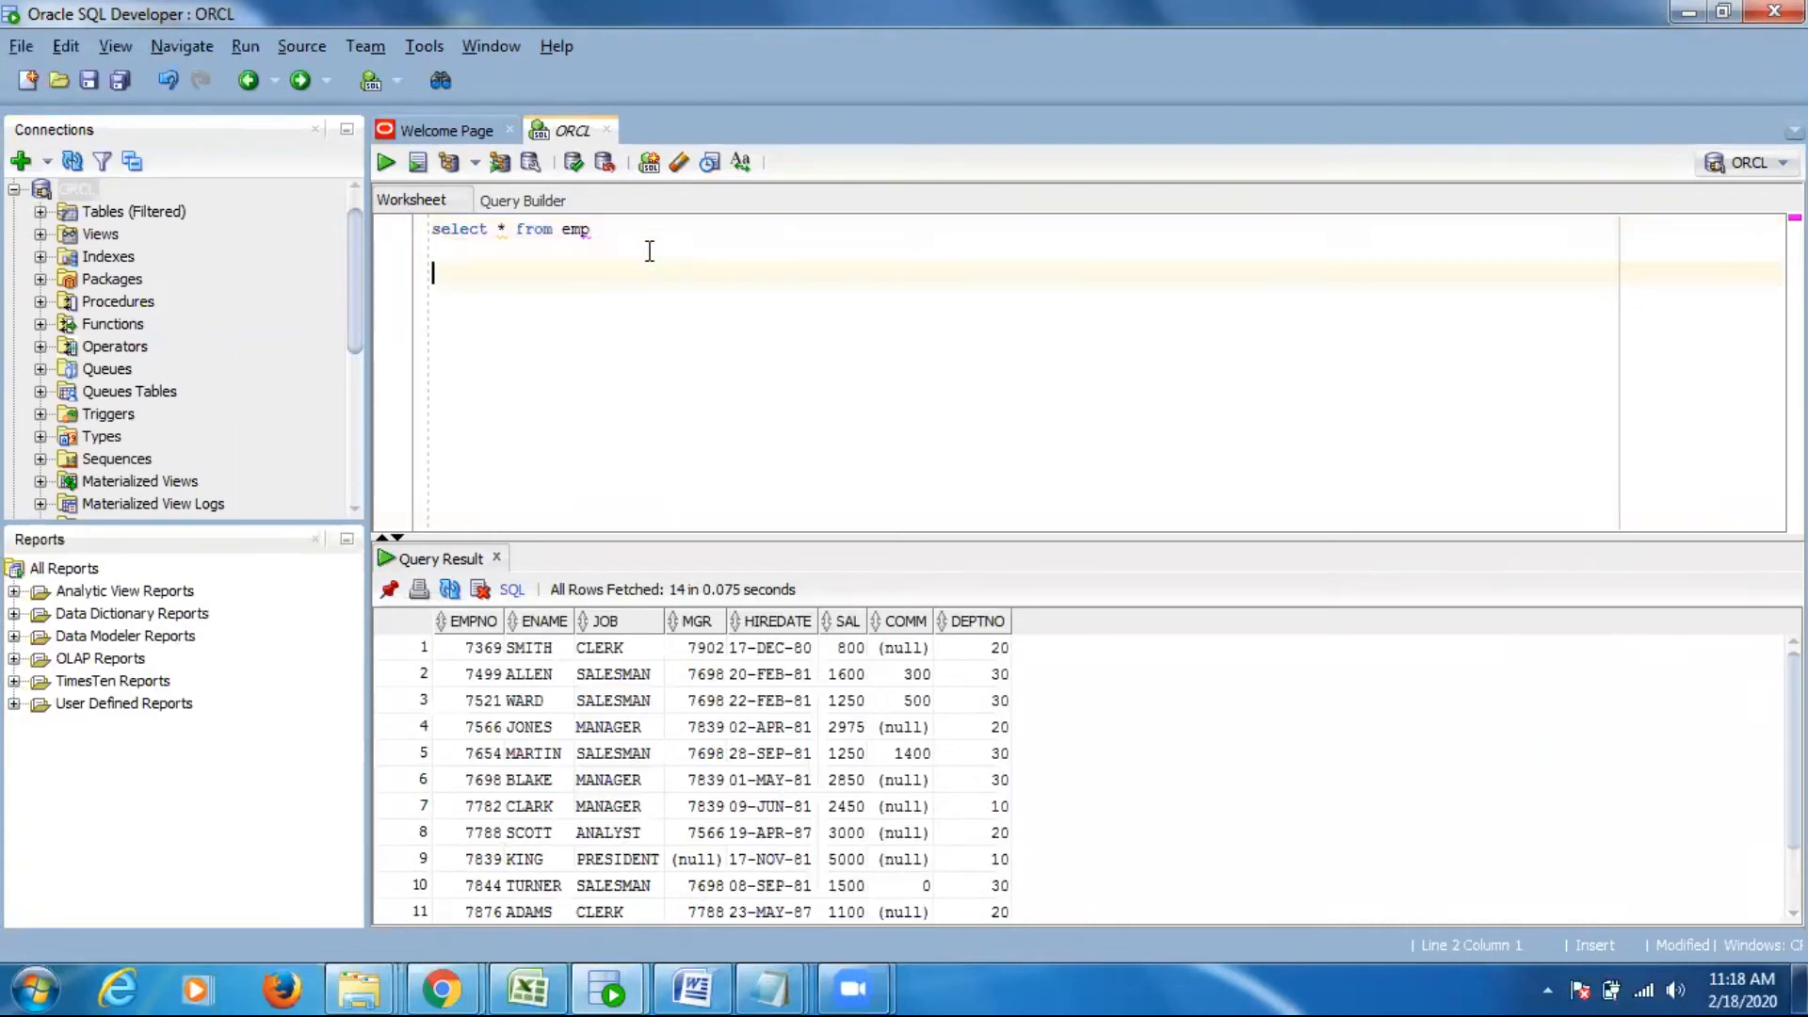
text(se)
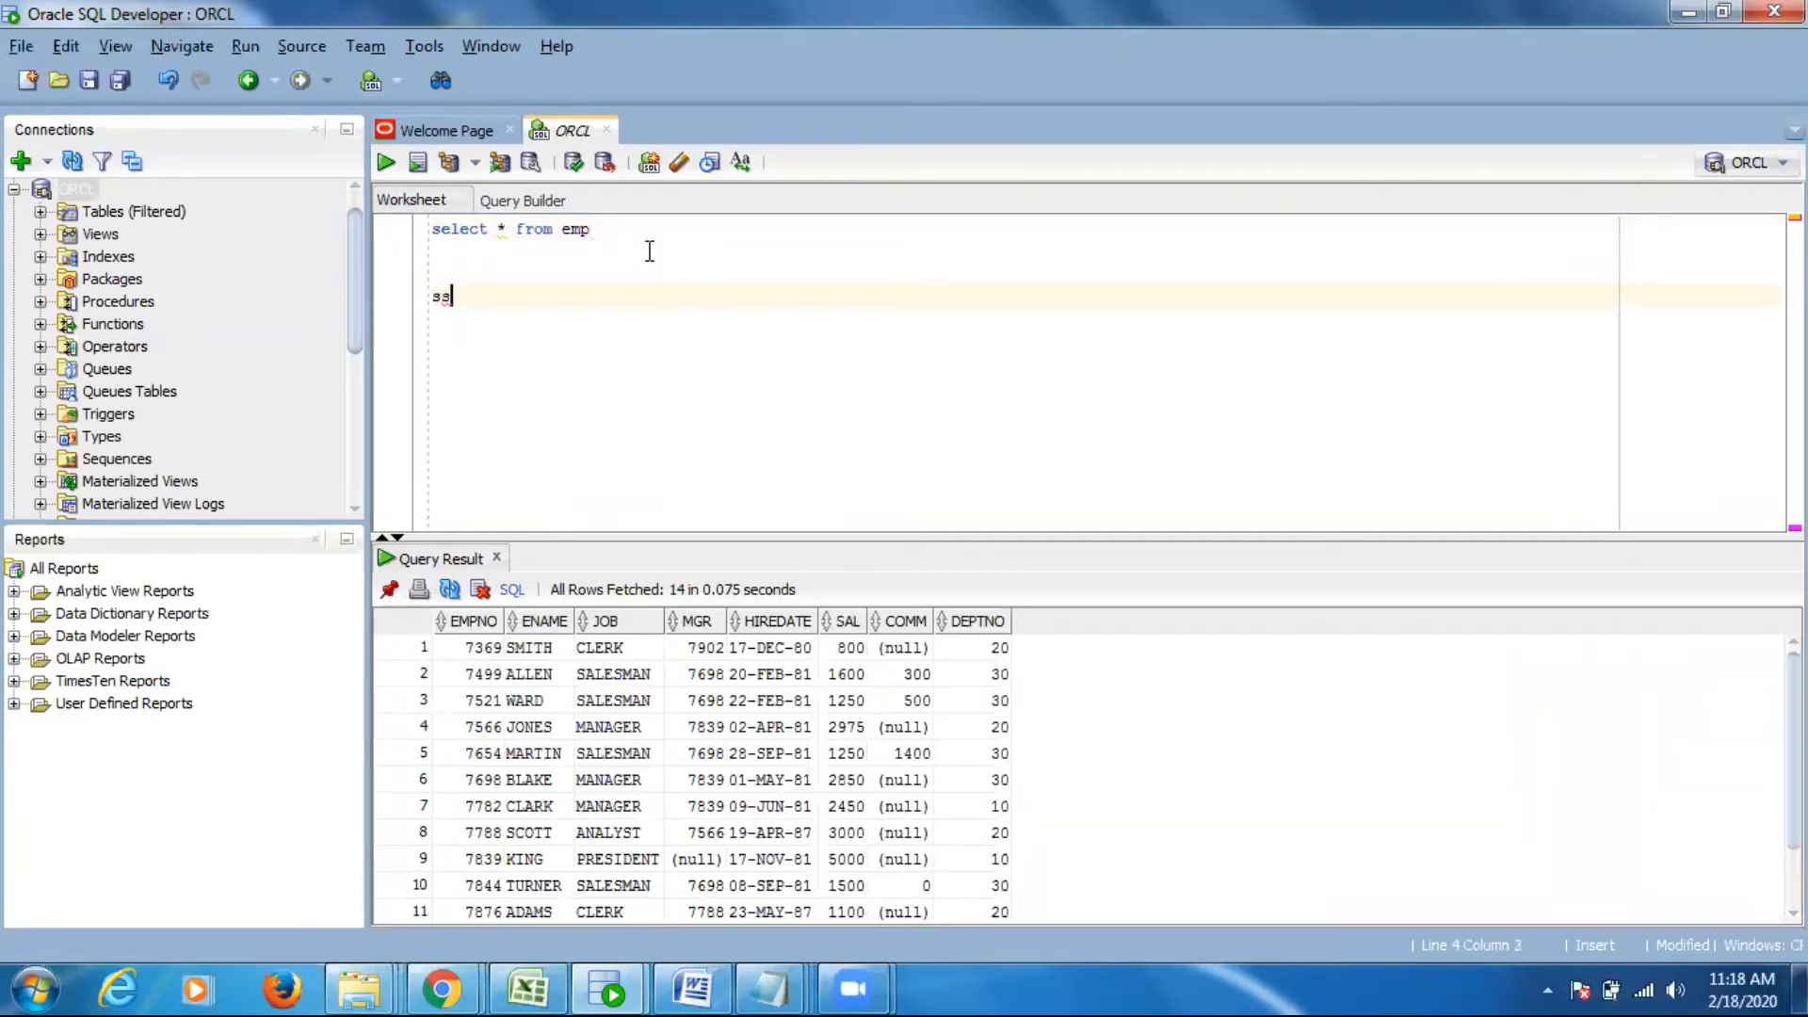
text(lect * from all_ta)
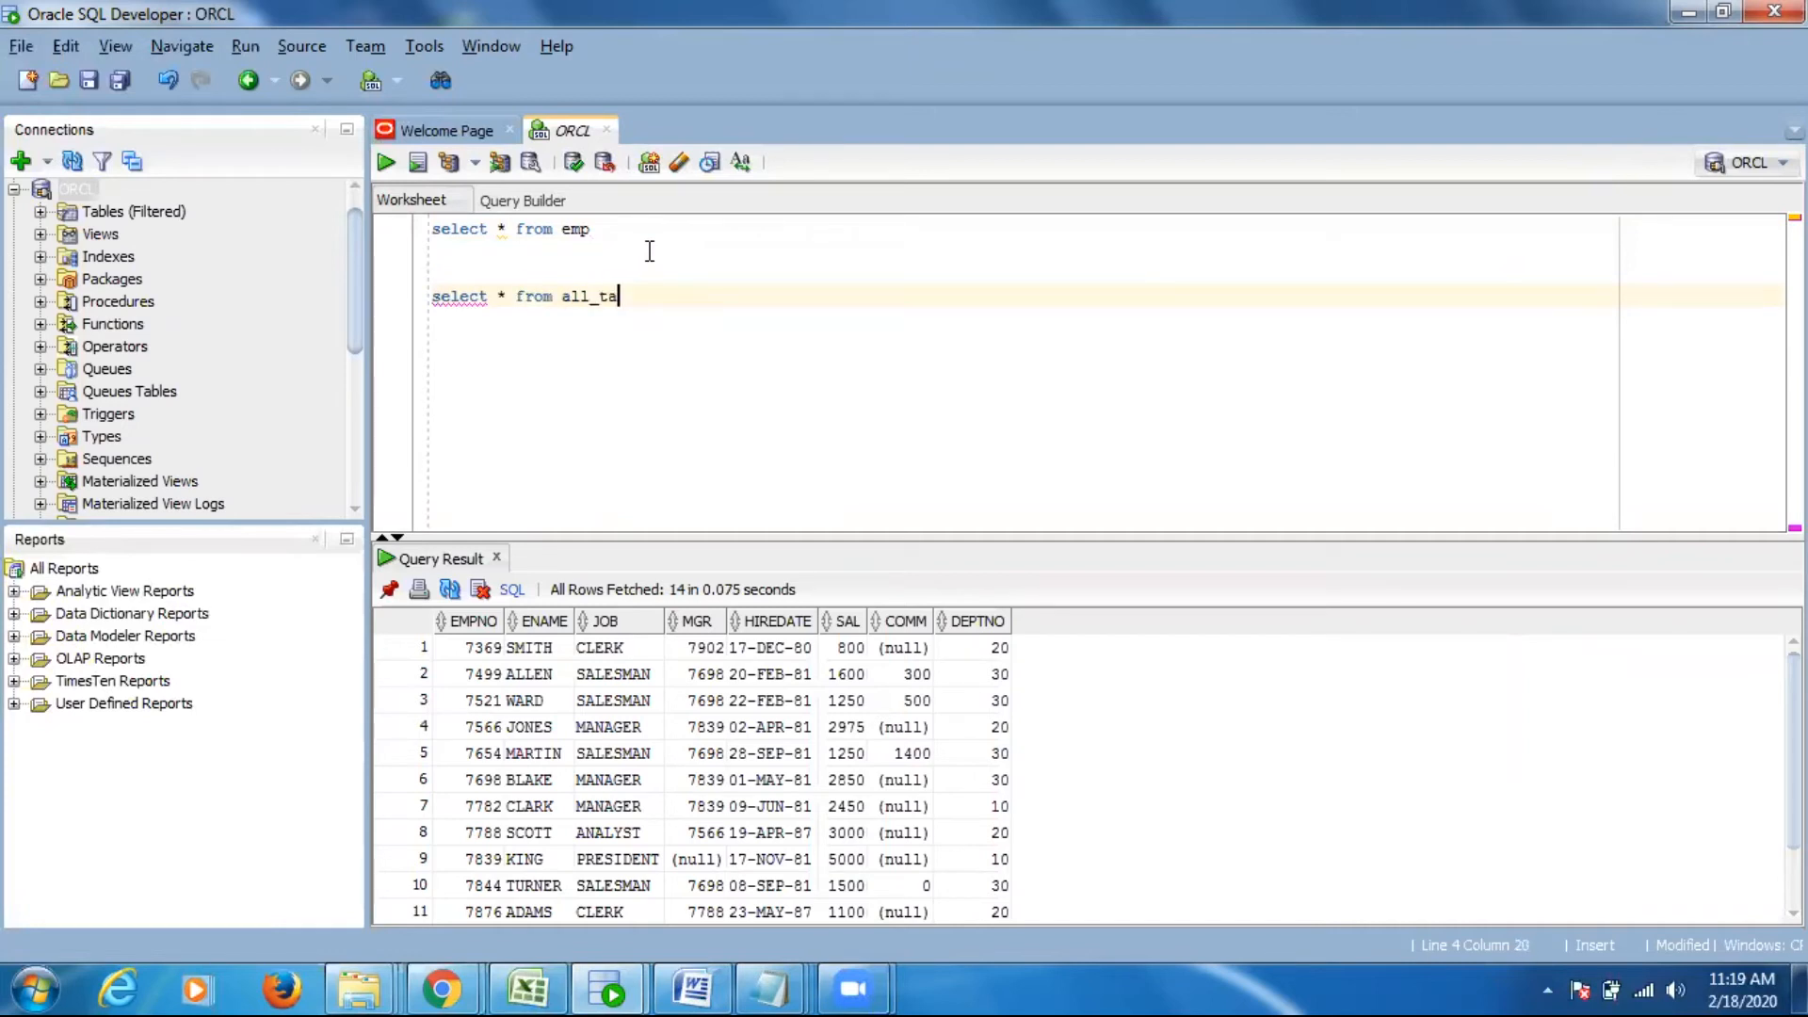
text(bles)
key(Return)
- Add the condition "where table_name like 'EMP%'" to the all_tables query and run only that query
text(wher)
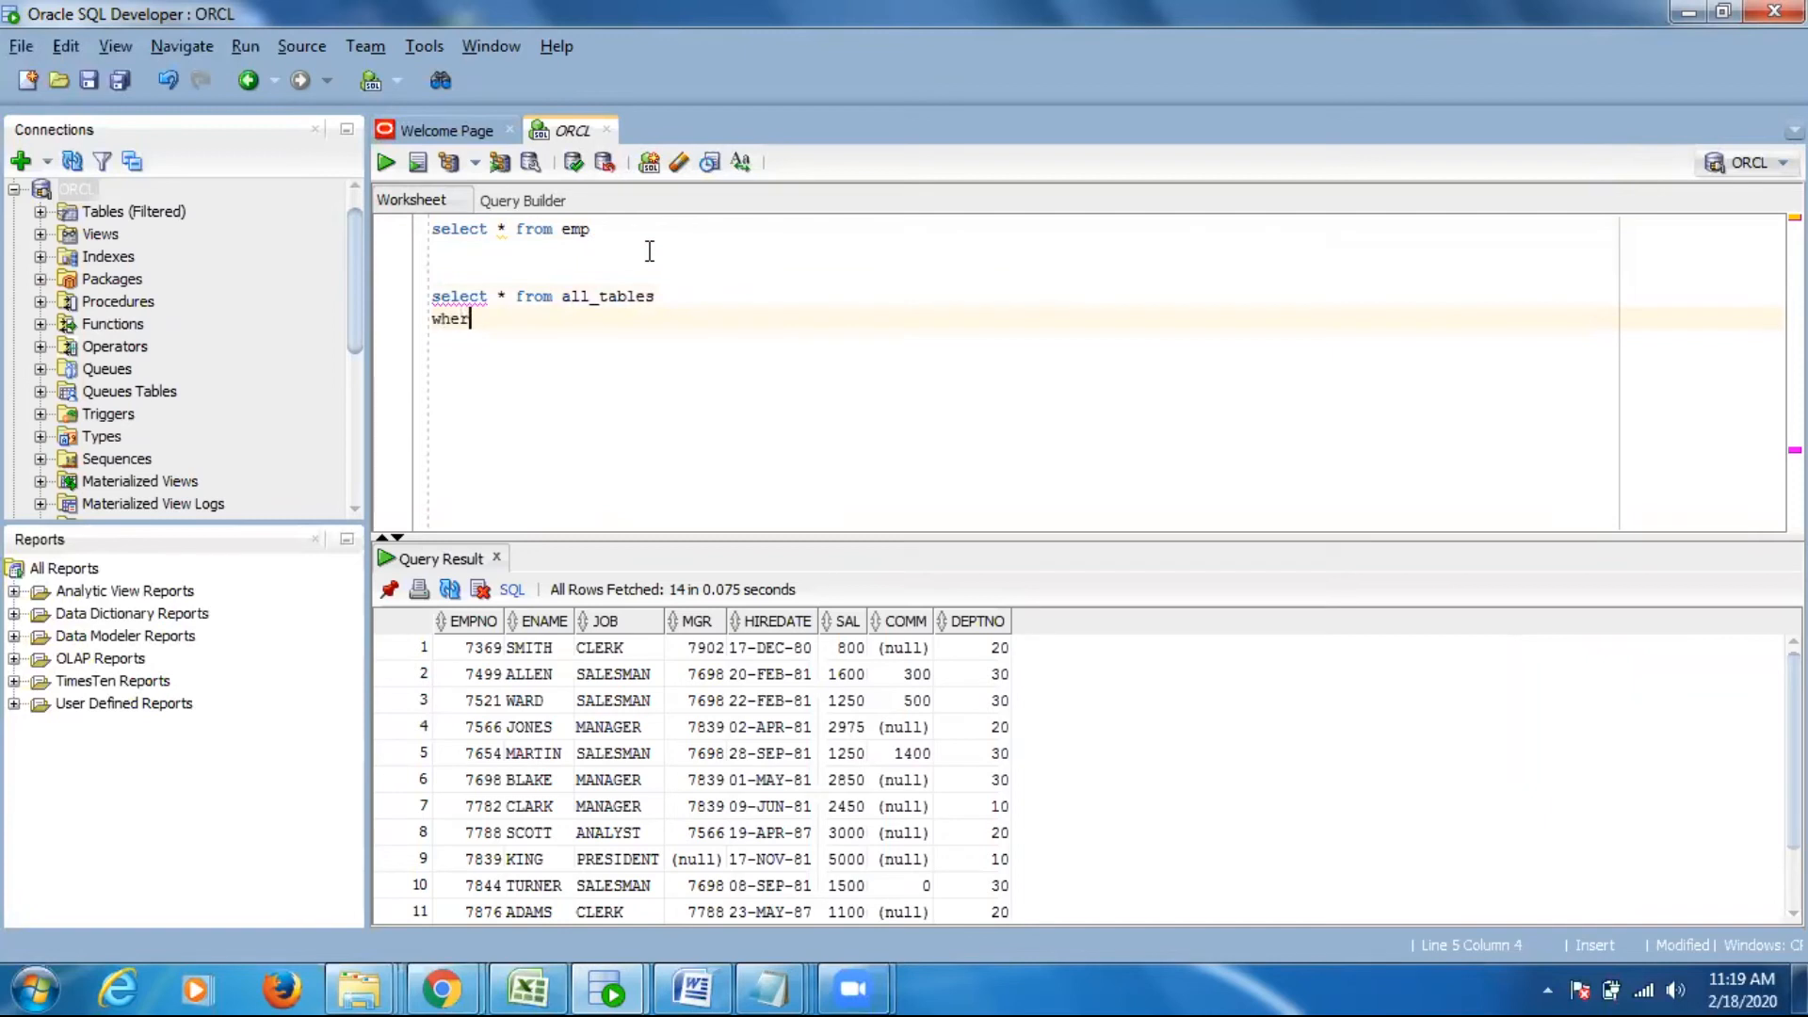
text(e table)
text(_name)
text( like )
text('')
text(EMP)
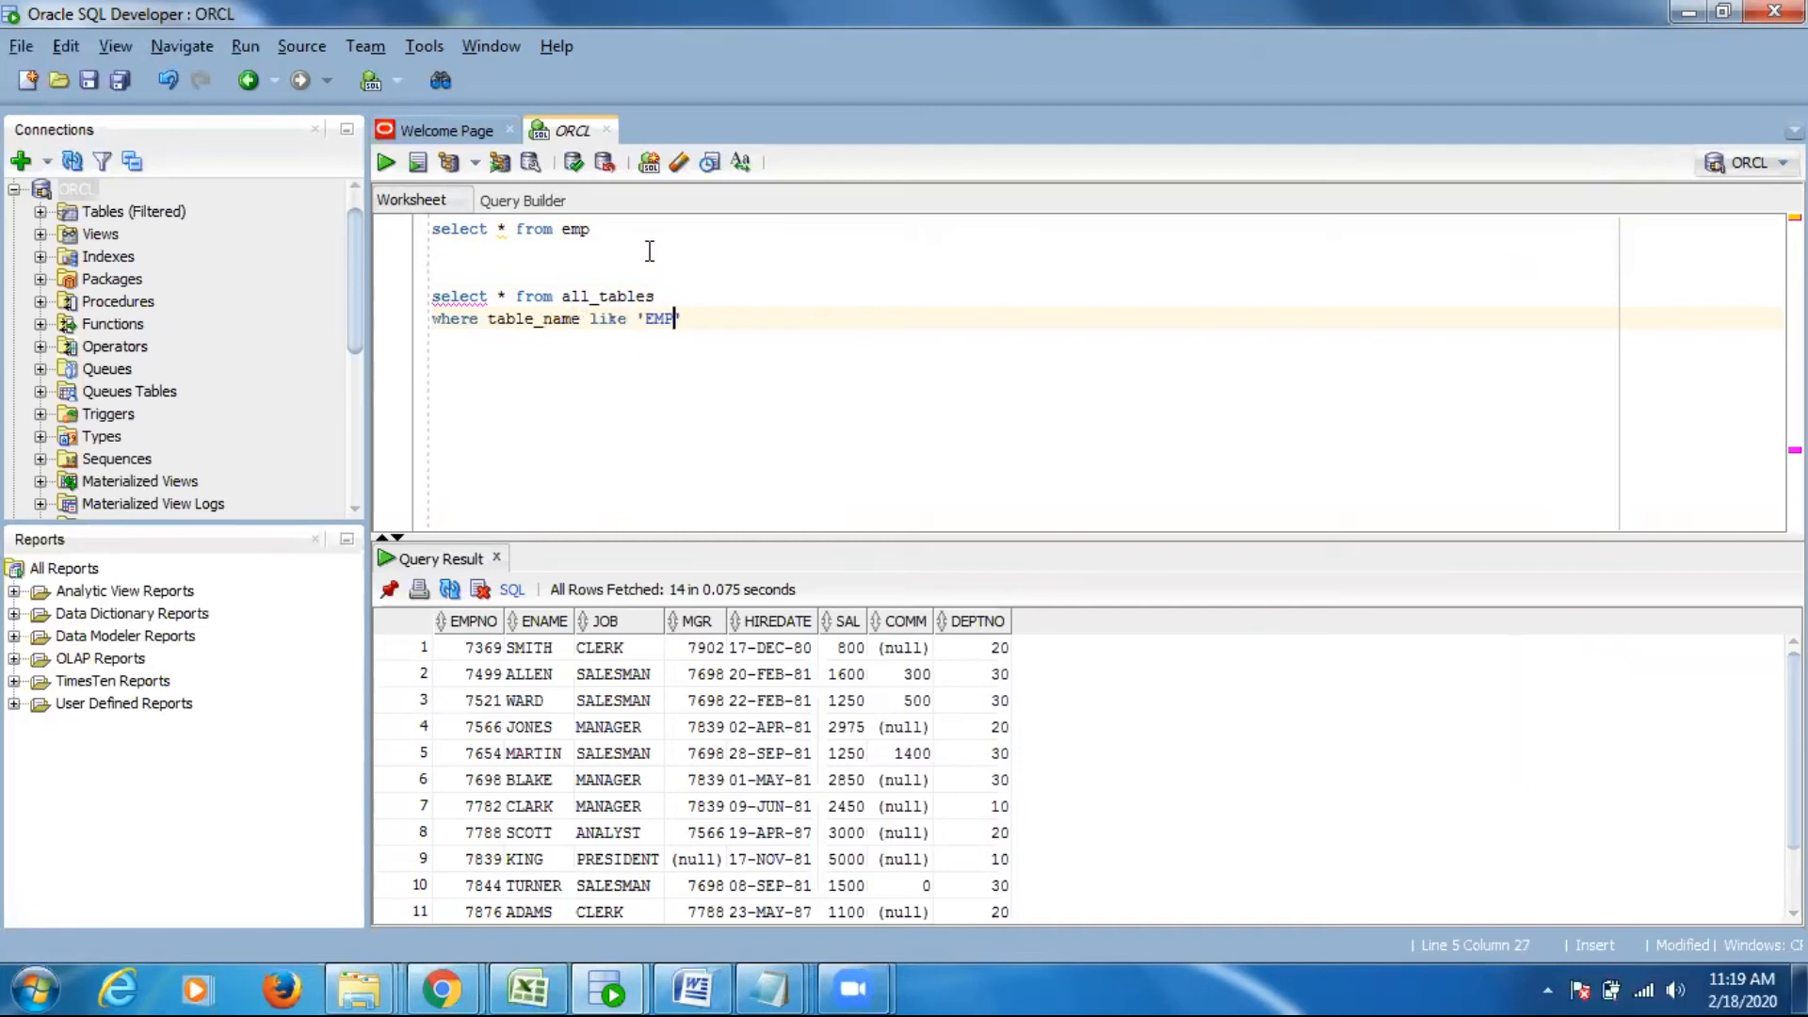
click(432, 299)
shift+click(457, 351)
click(386, 163)
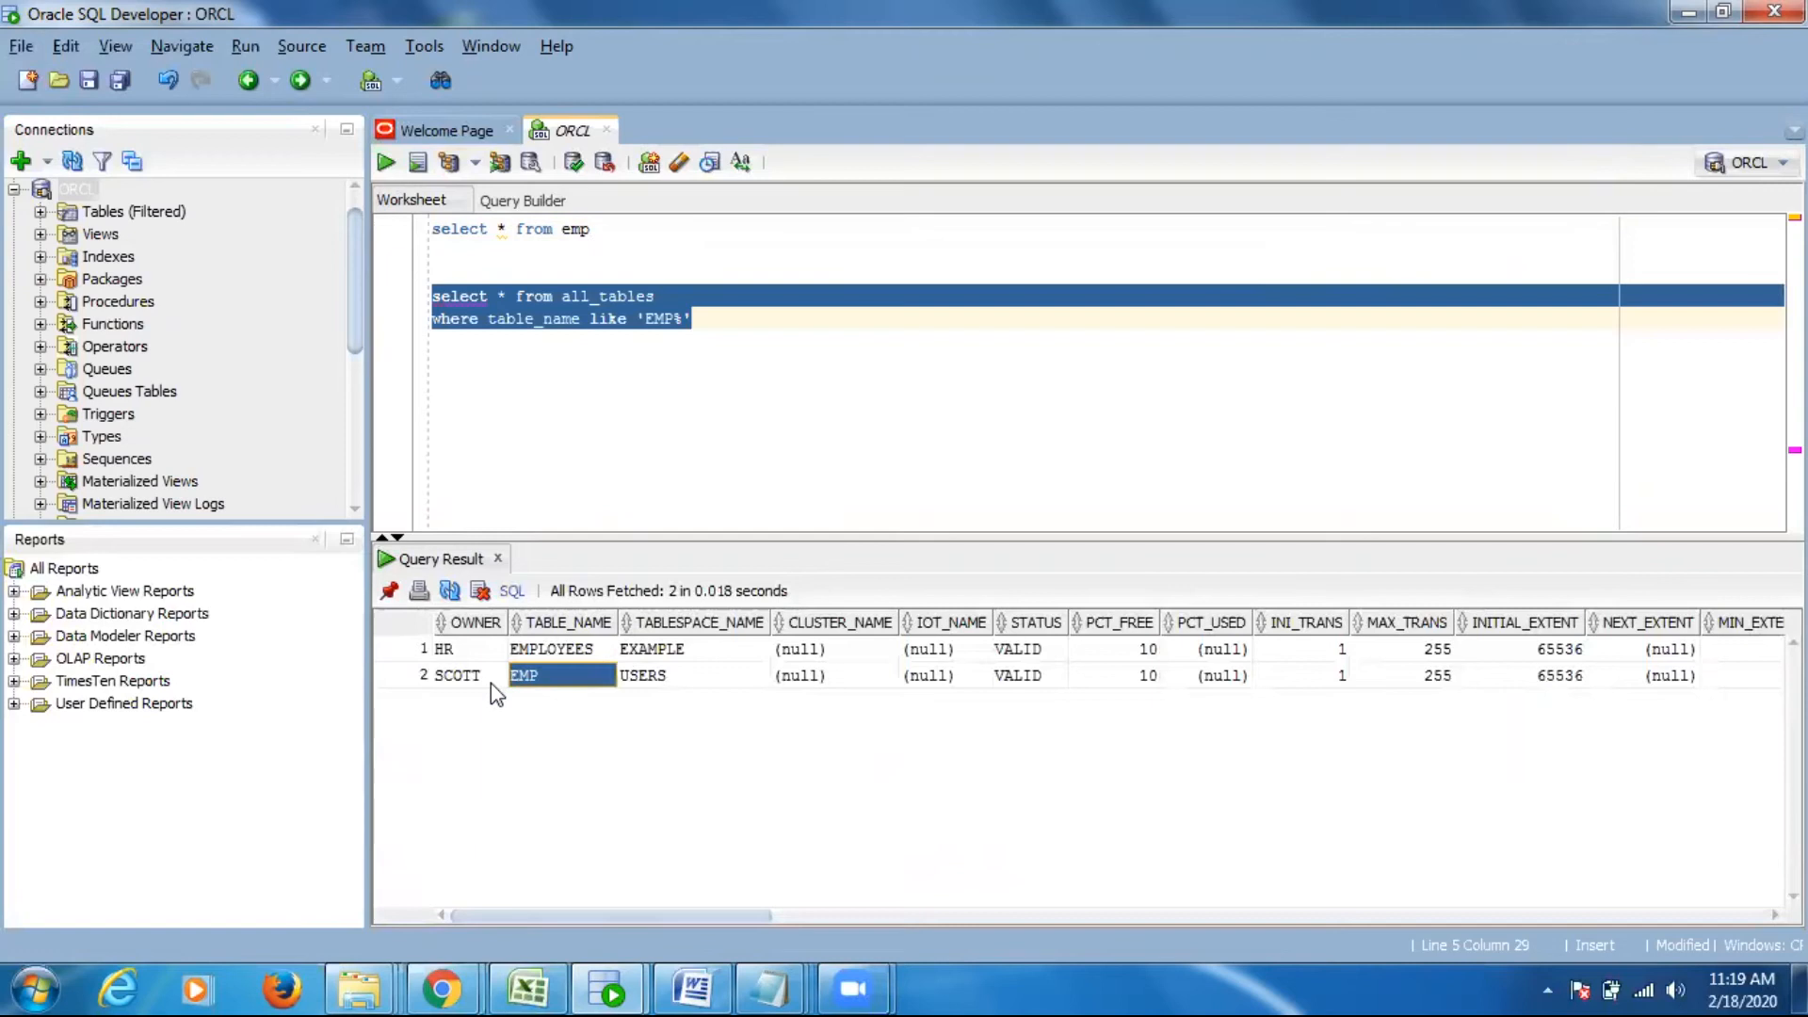
- Examine the owner of the EMP table and the username in the ORCL connection properties, closing the properties without saving
click(459, 676)
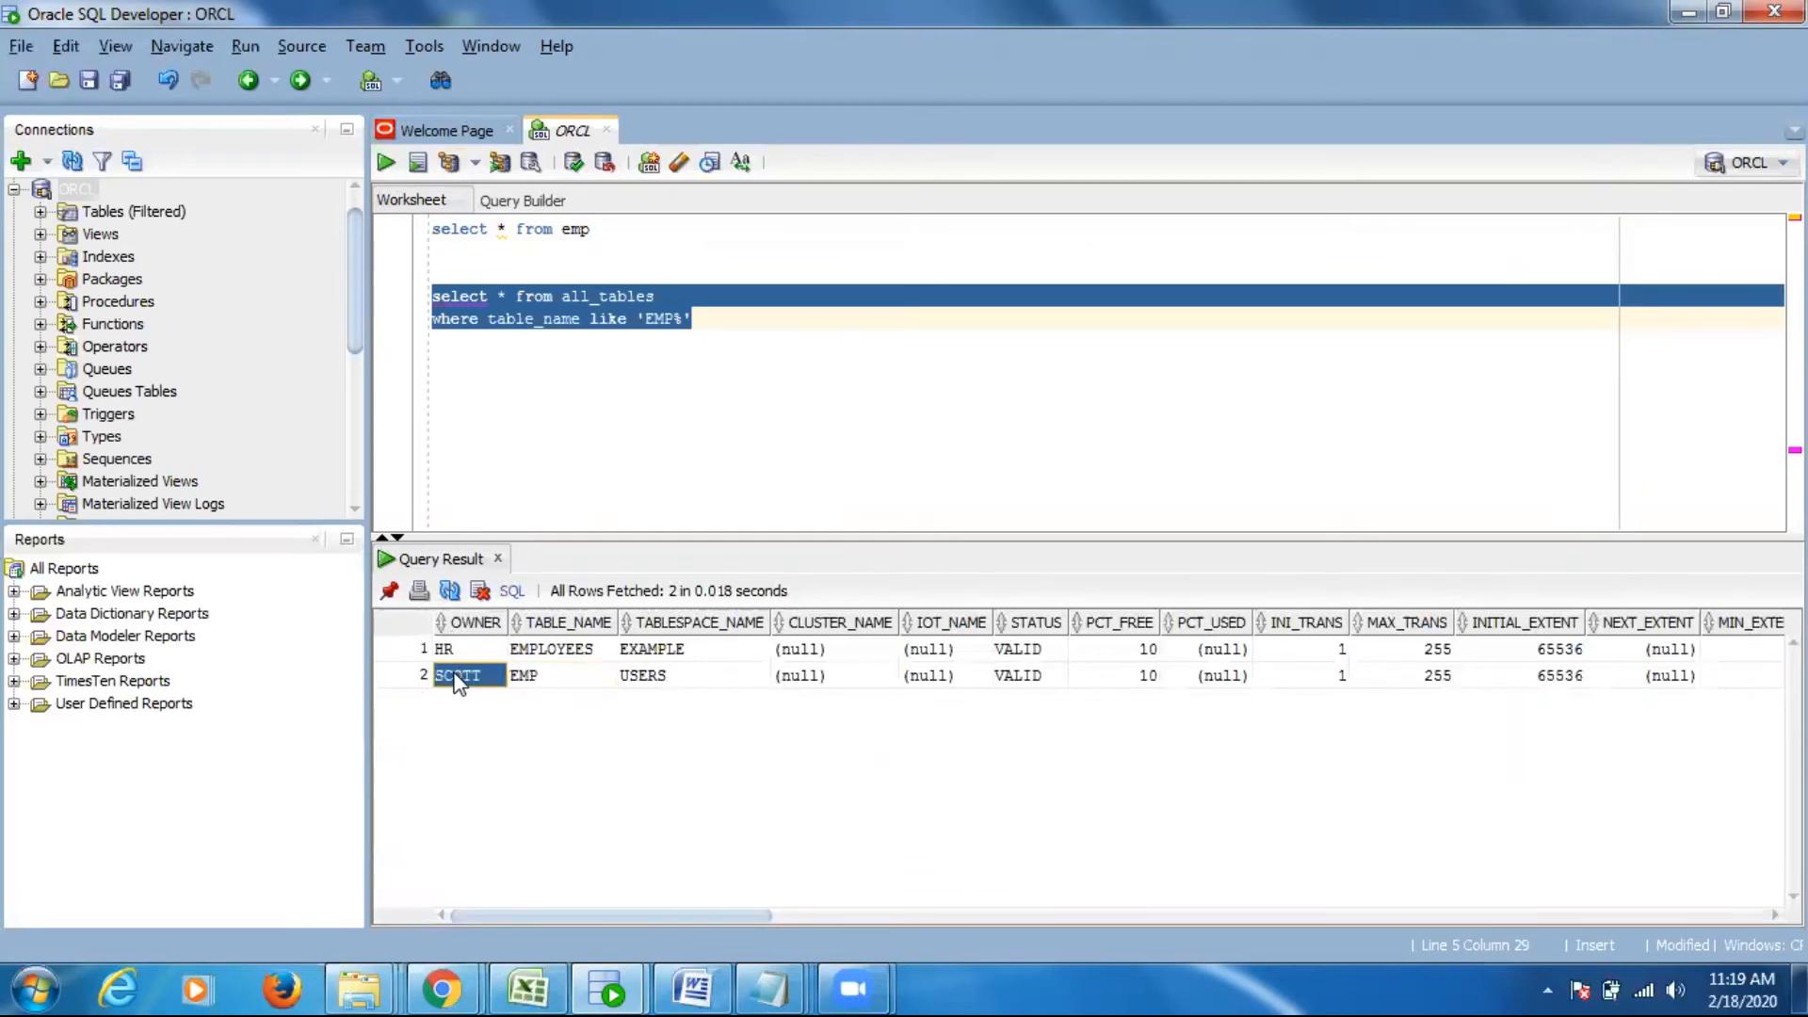
click(495, 371)
key(Return)
key(Return)
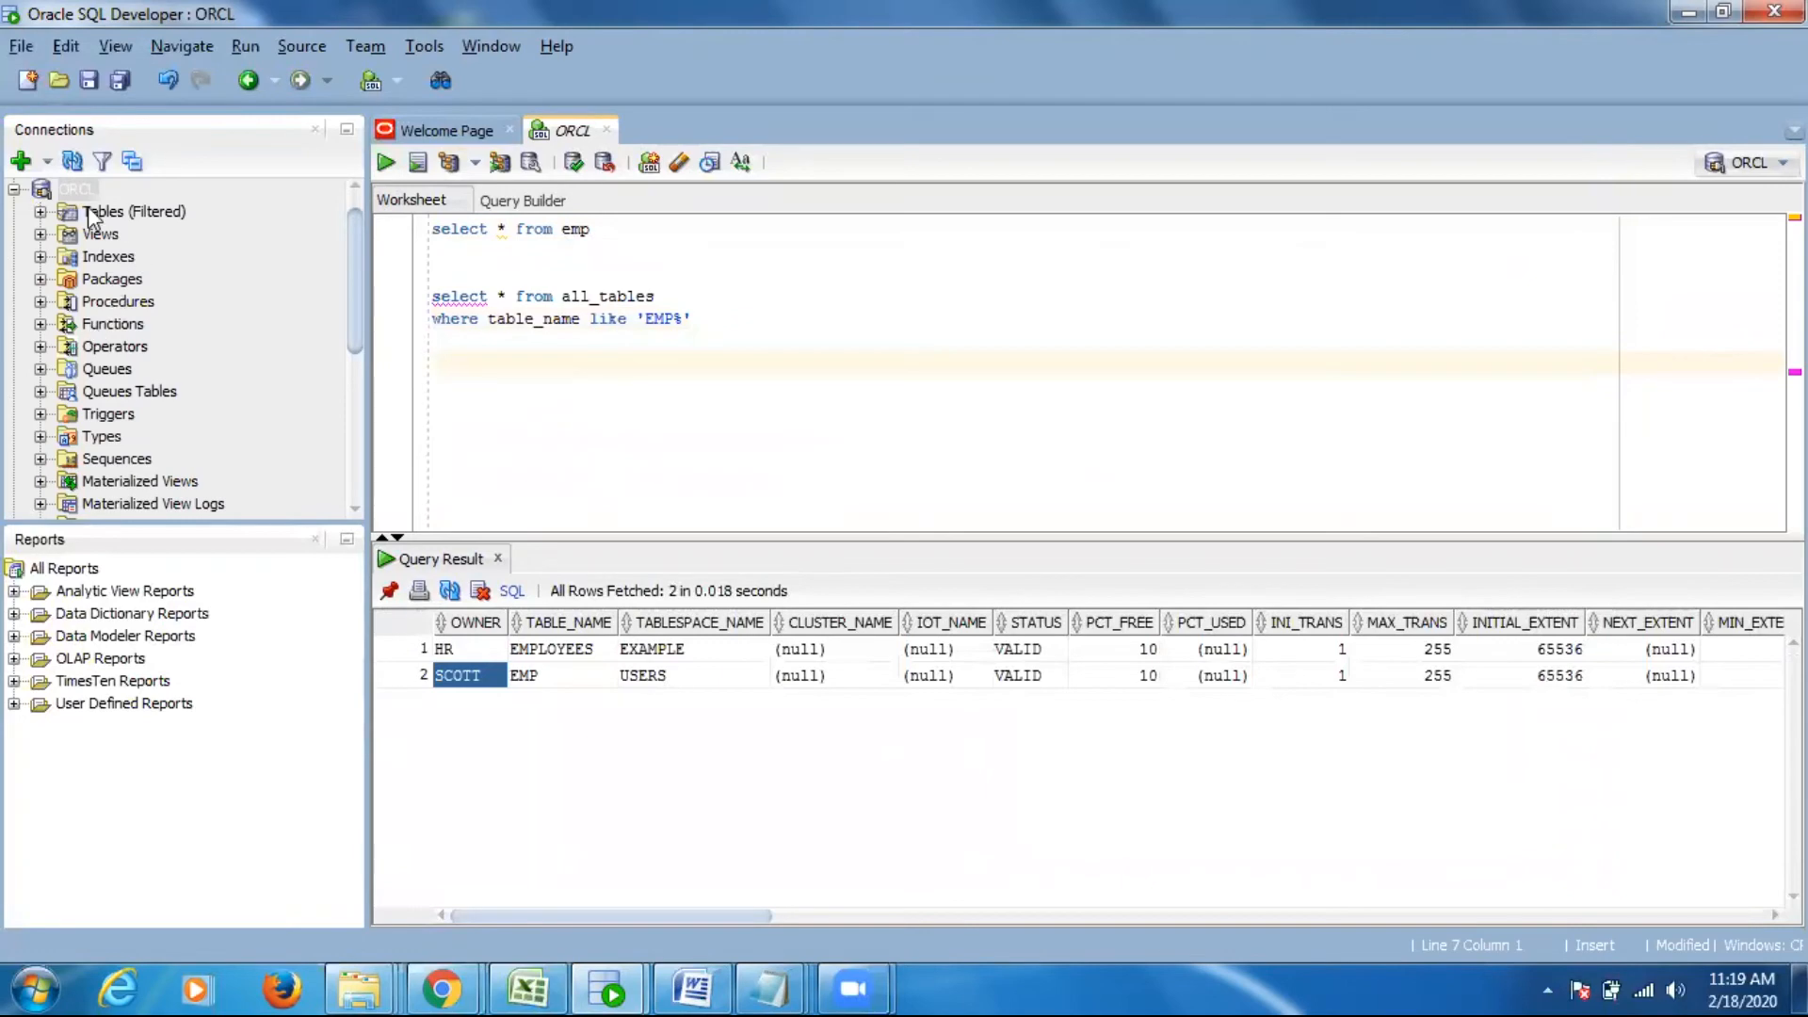
right_click(73, 193)
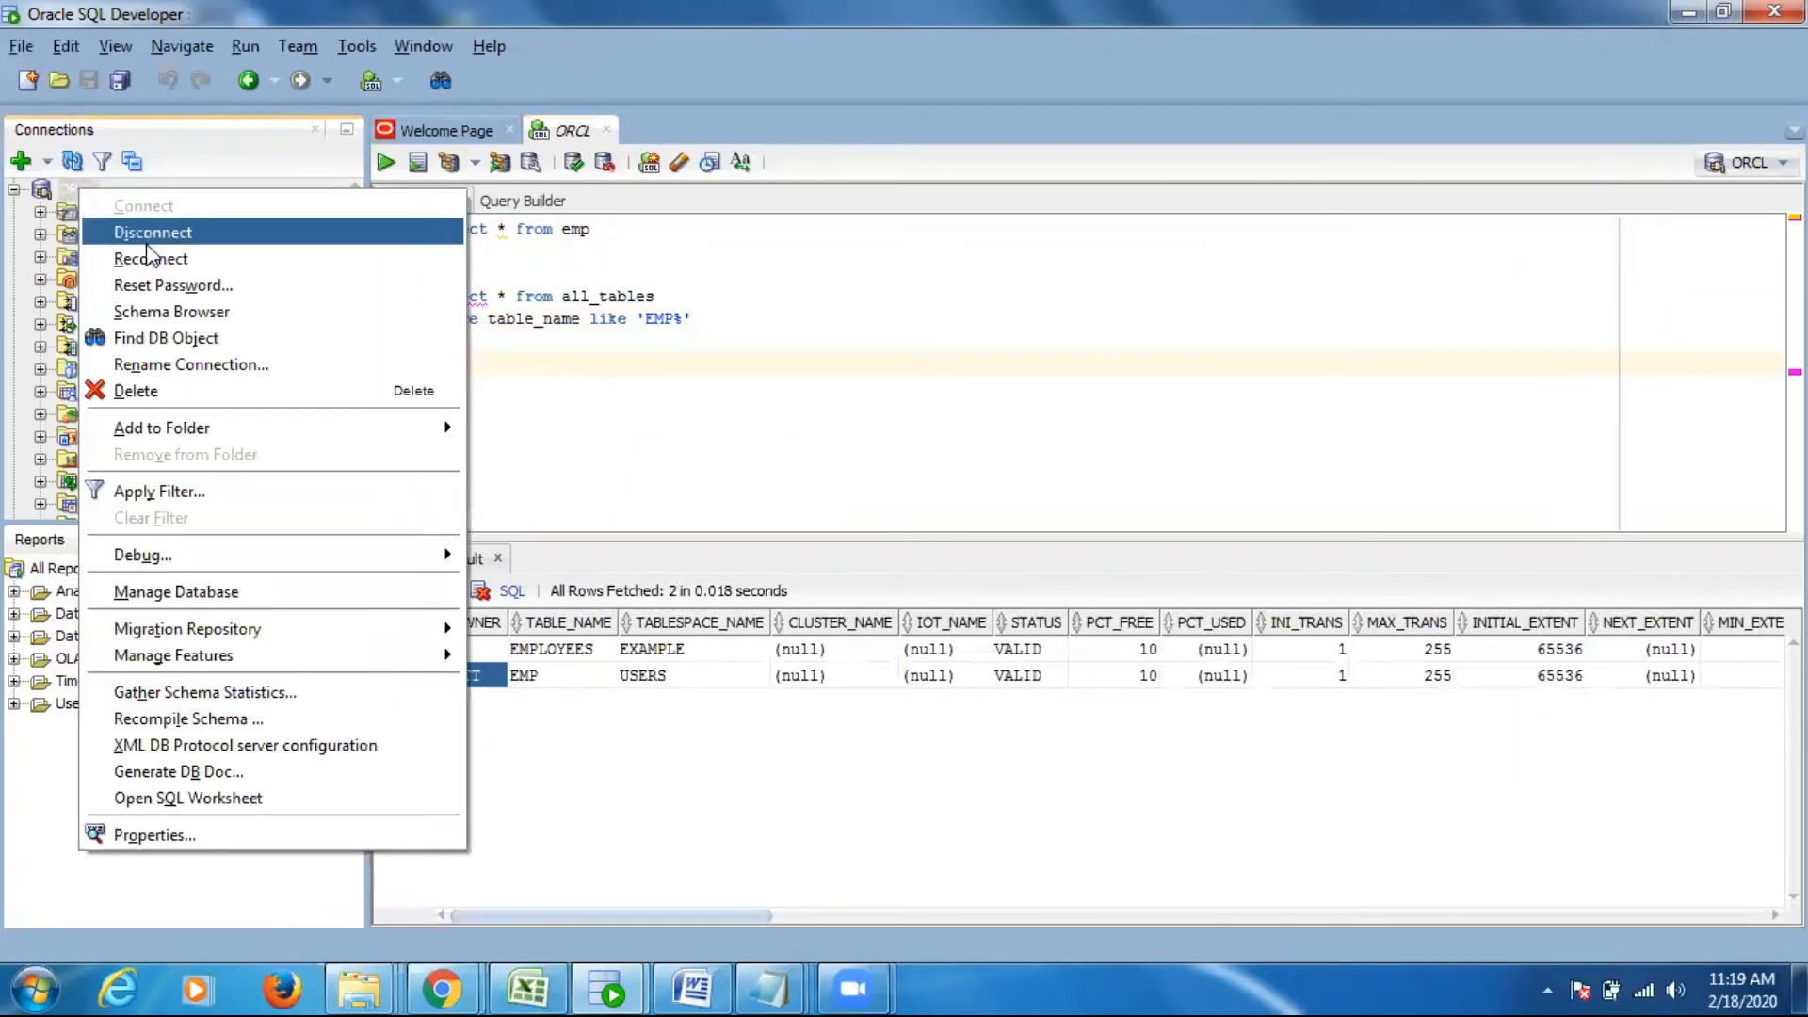
click(162, 835)
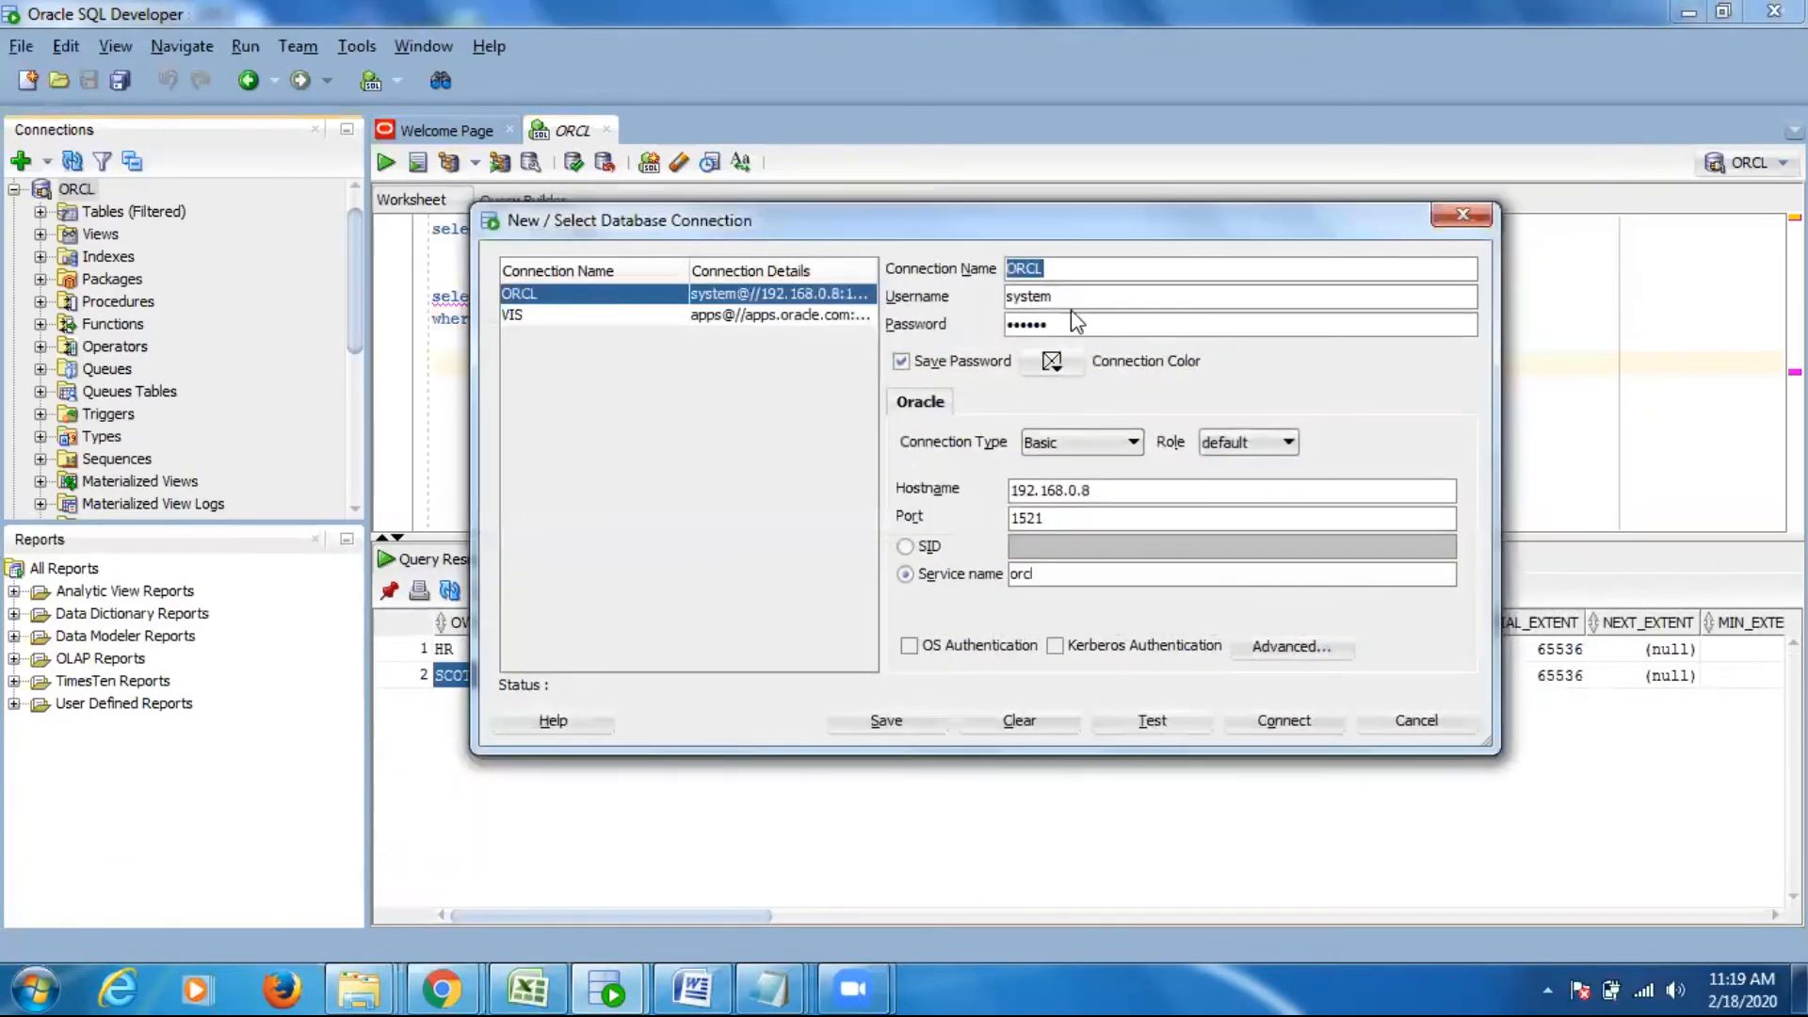
key(ctrl+a)
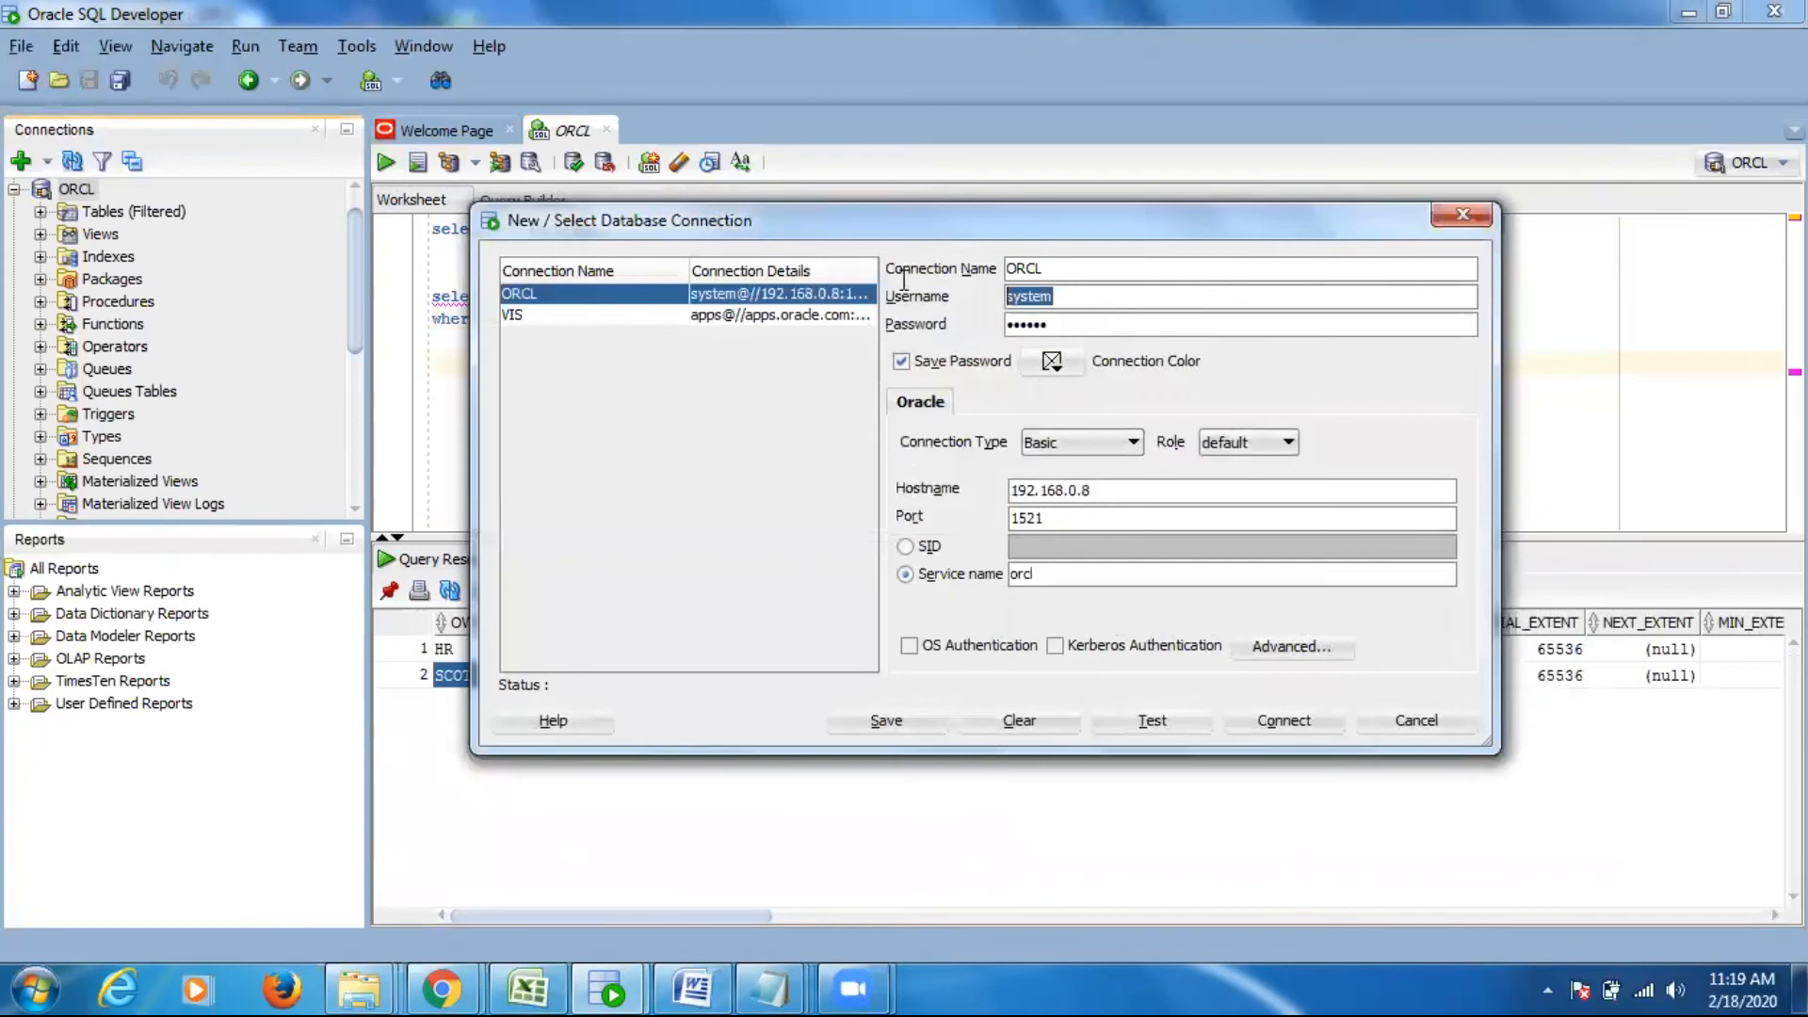
click(1462, 213)
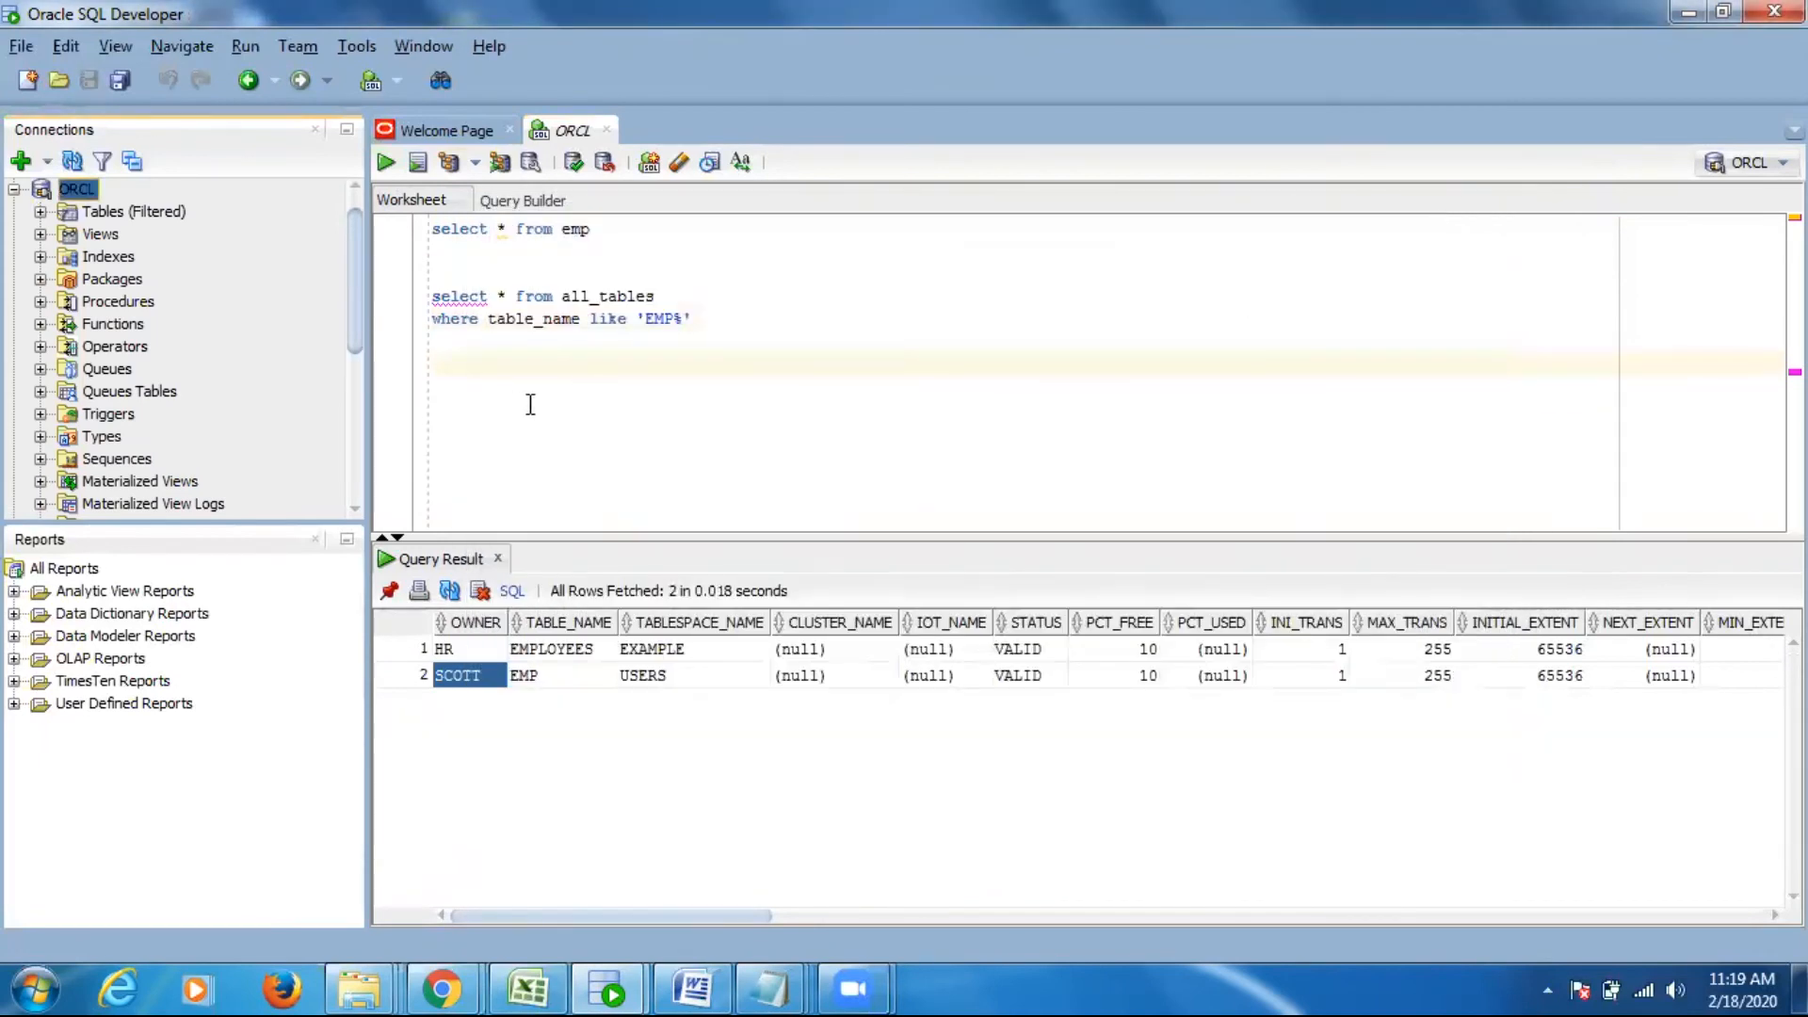
- Begin a new statement below the all_tables query reading "CREATE OR REPLACE synonym system"
click(613, 232)
key(shift+Home)
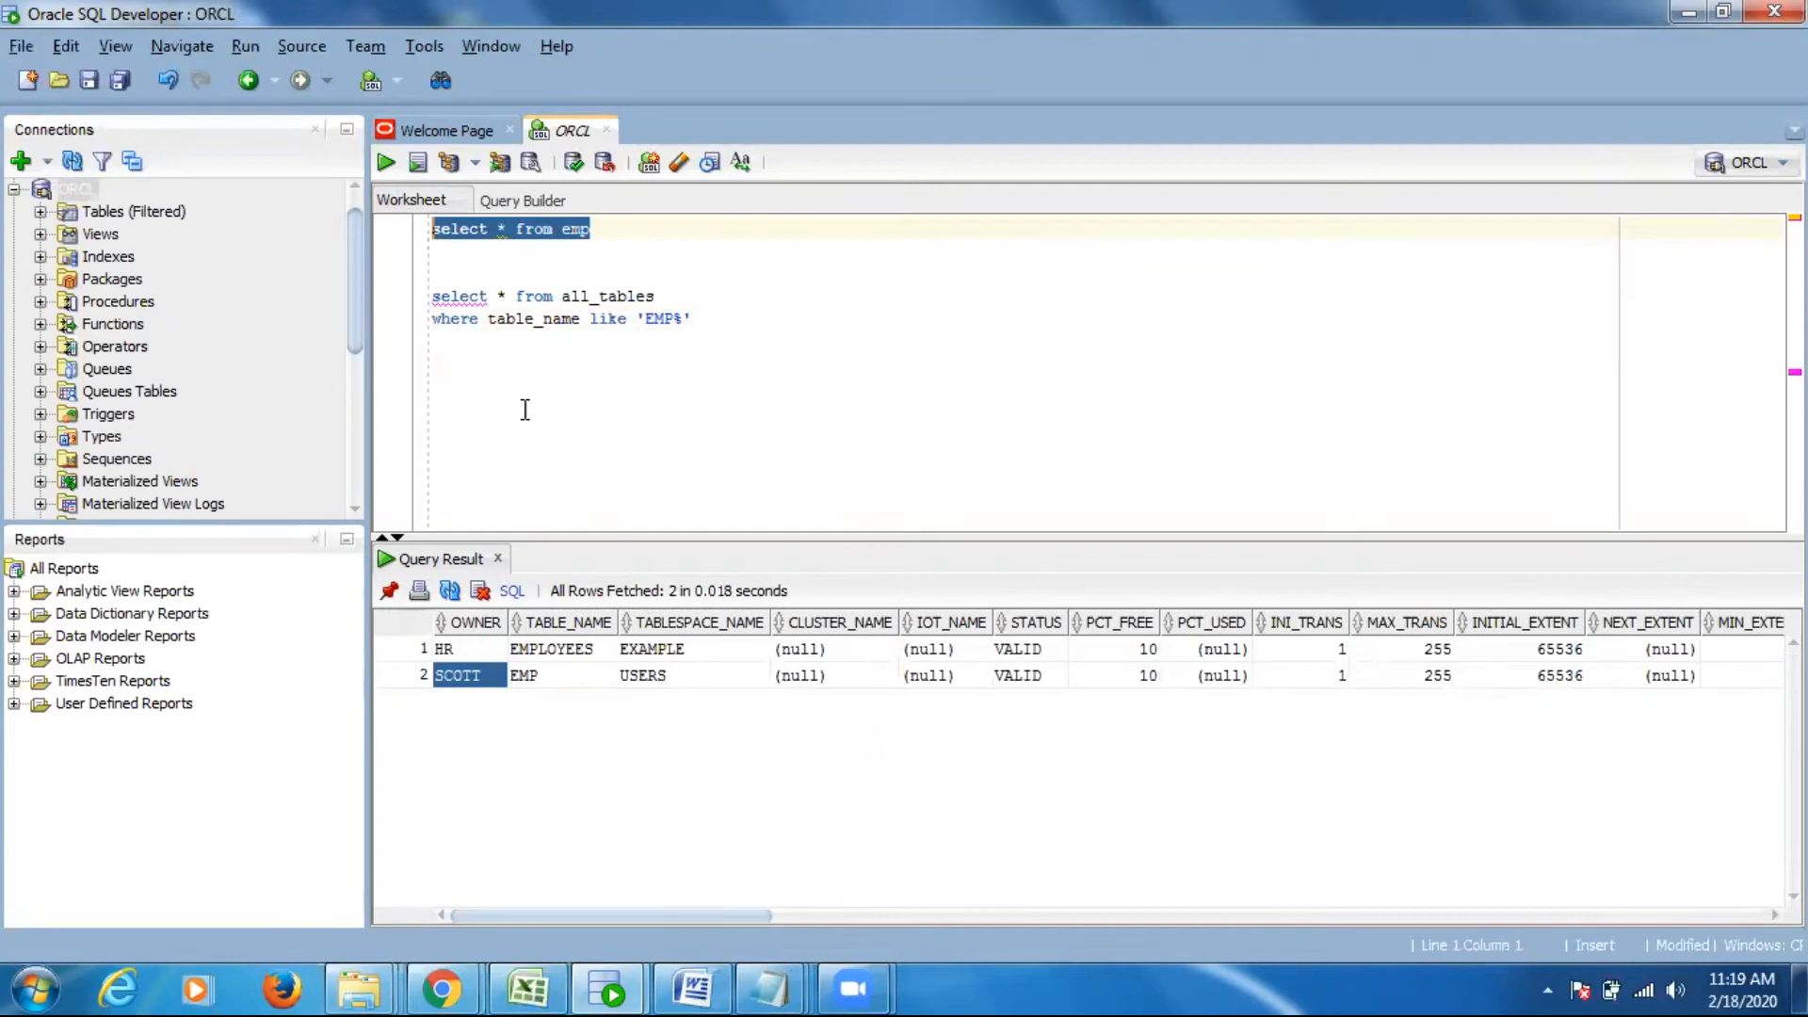
click(481, 394)
key(Return)
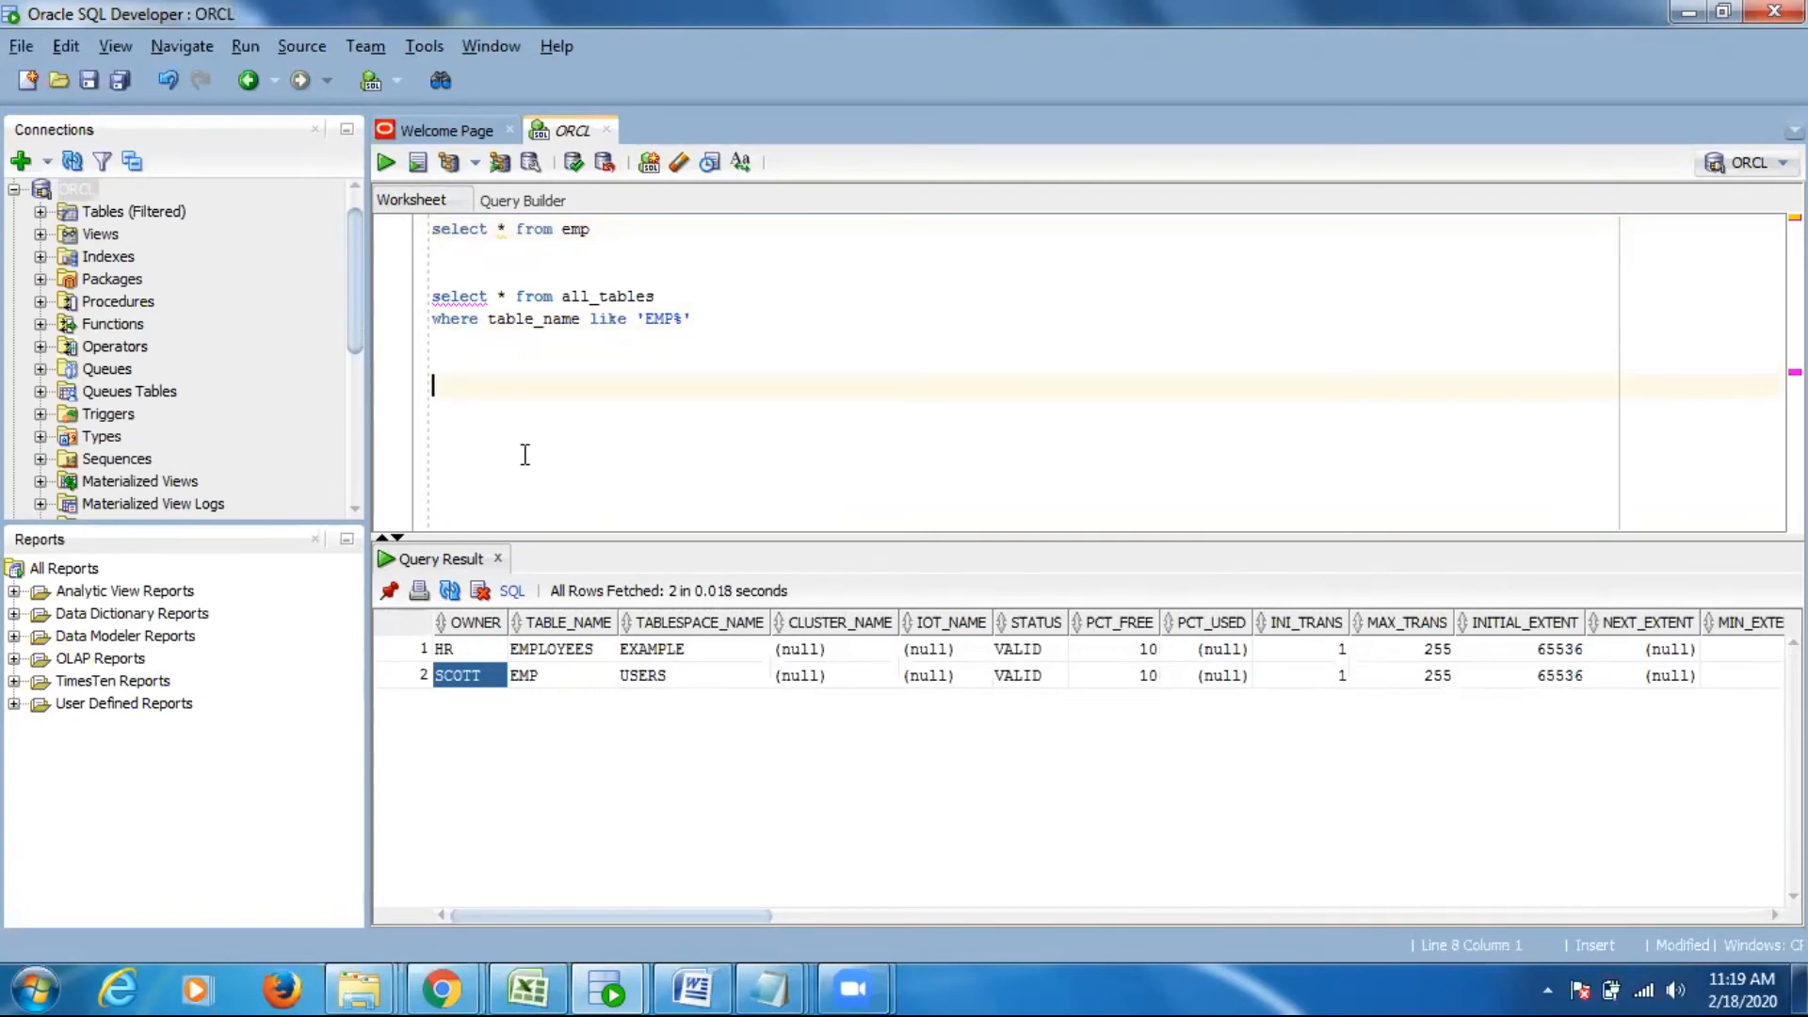
text(CREATE OR REPLACE )
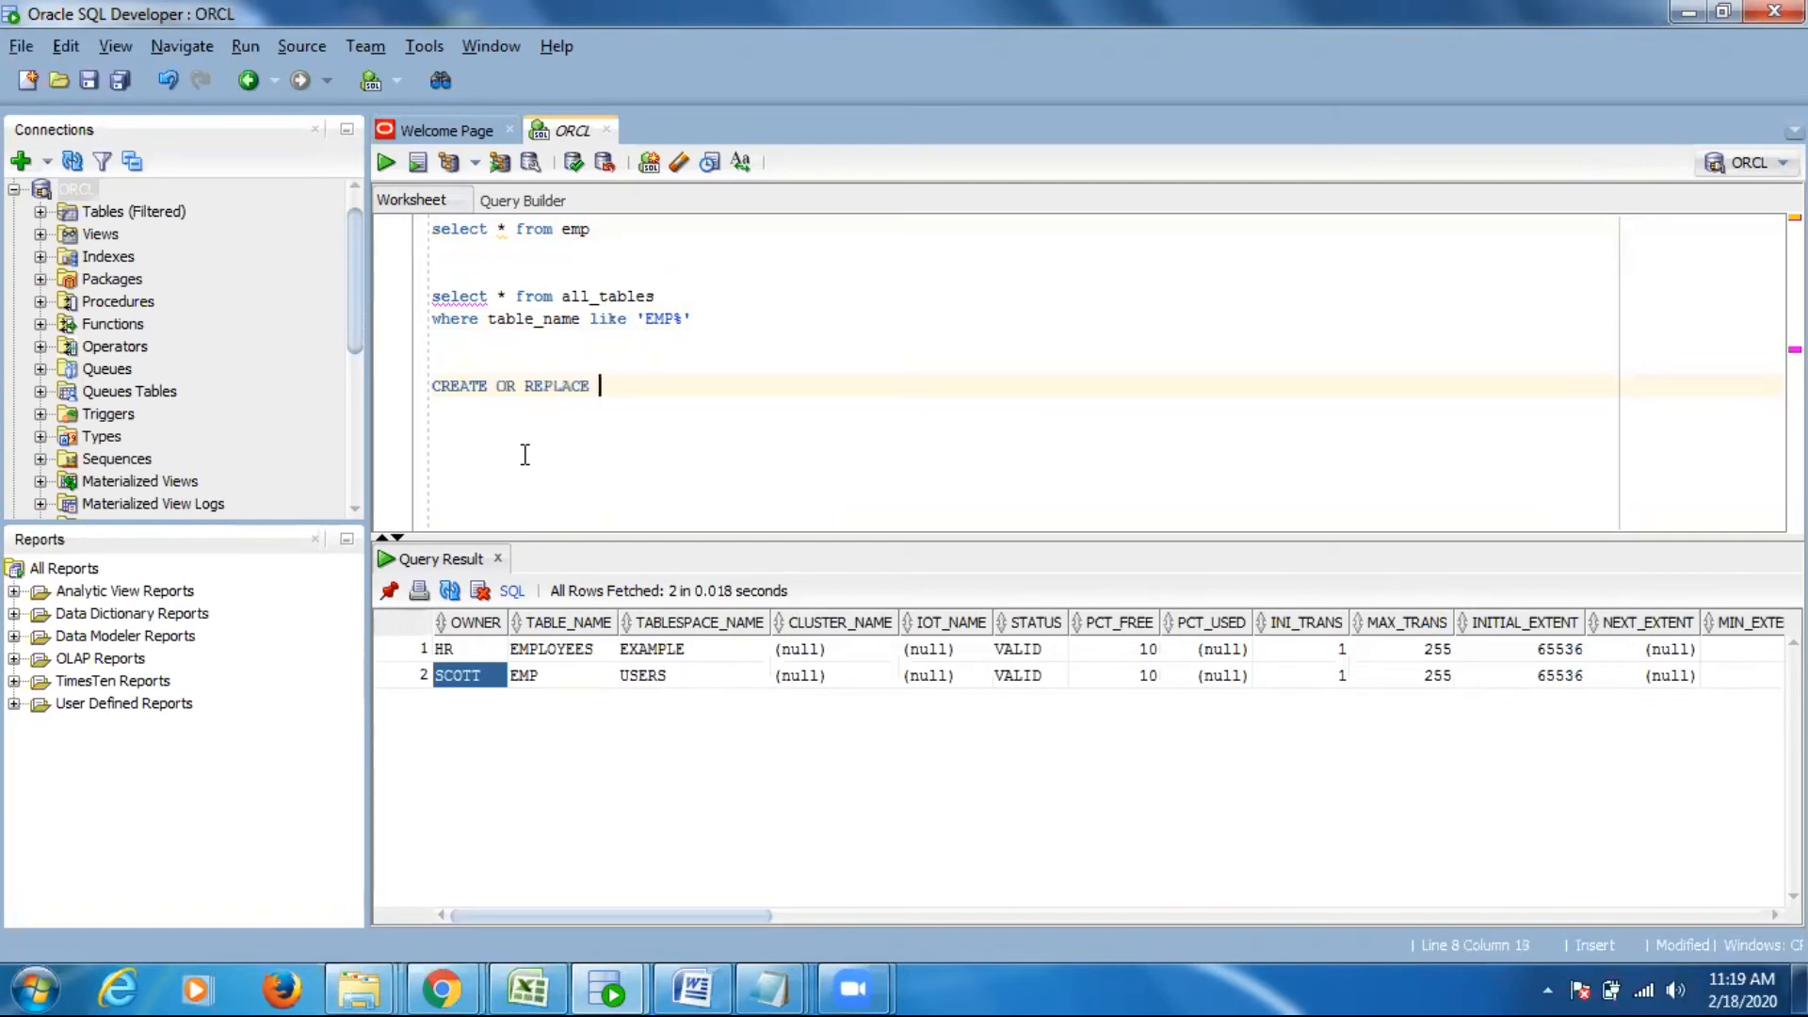
text(synonym)
text(syte)
key(BackSpace)
key(BackSpace)
key(BackSpace)
key(BackSpace)
text(system)
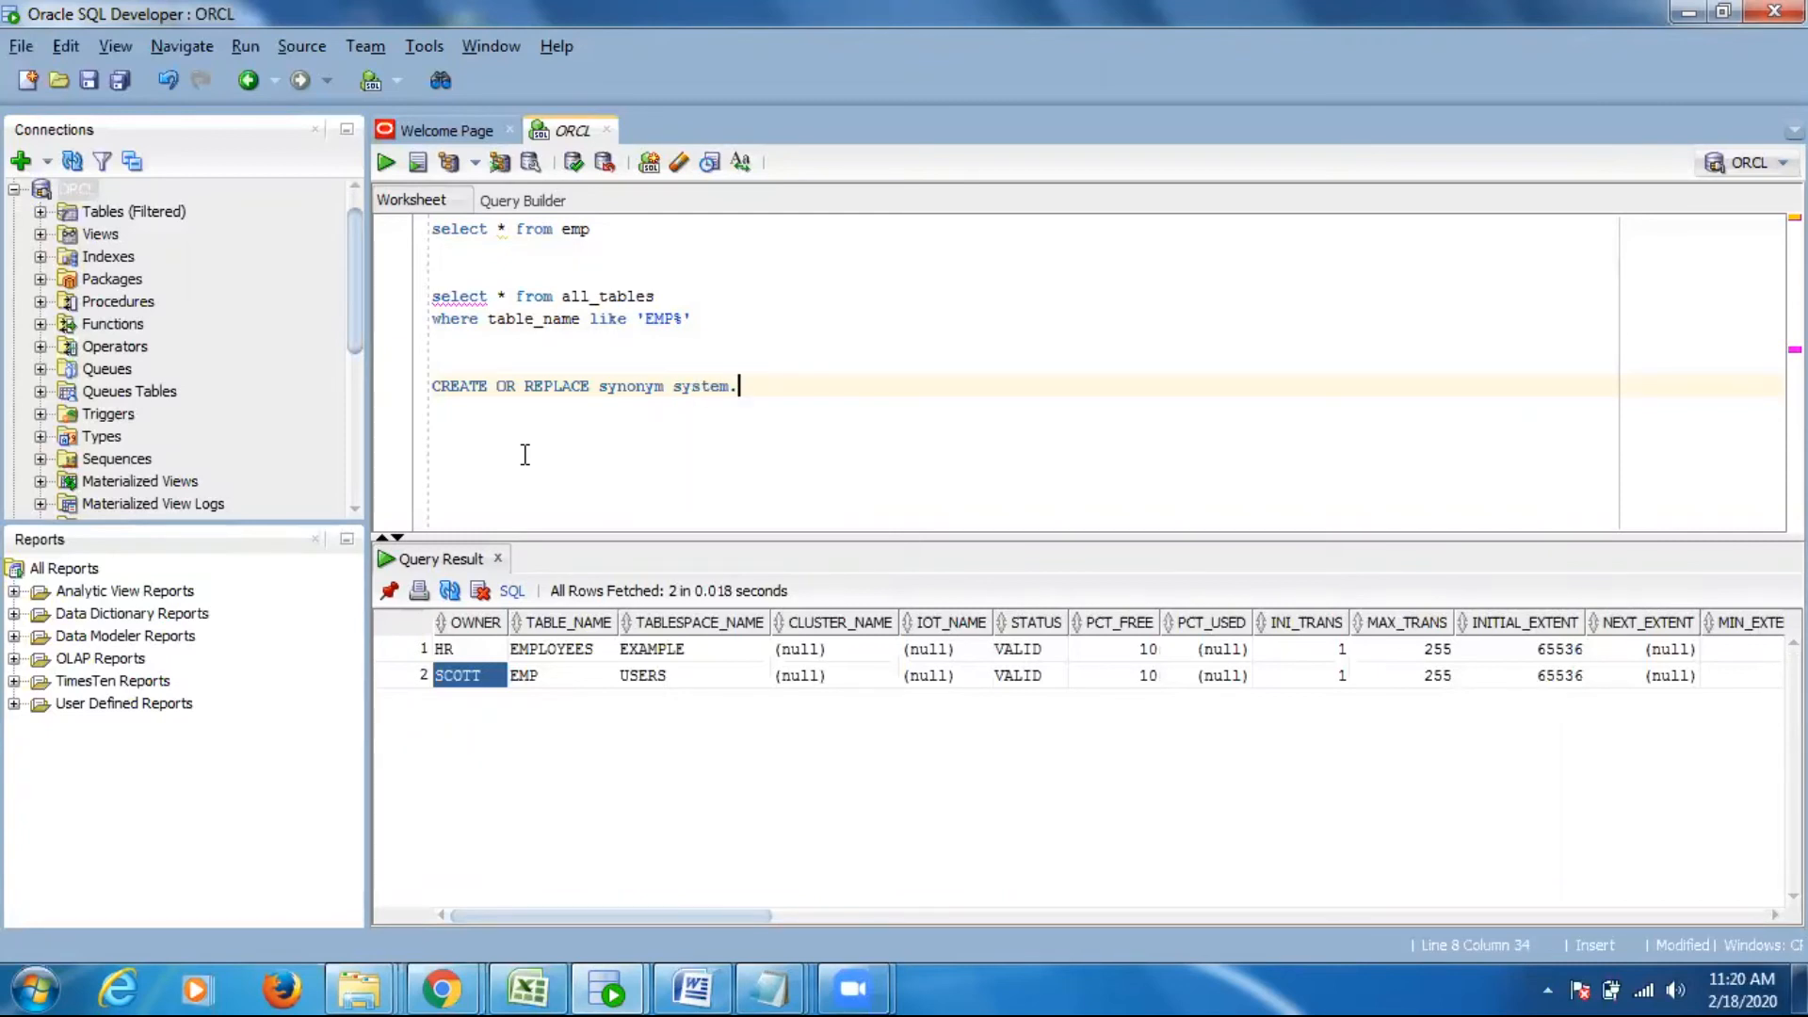
text(.emp for sco)
- Complete the synonym statement with ".emp for scott.emp" and run it on its own
click(475, 679)
click(872, 391)
text(tt.emp)
triple_click(432, 378)
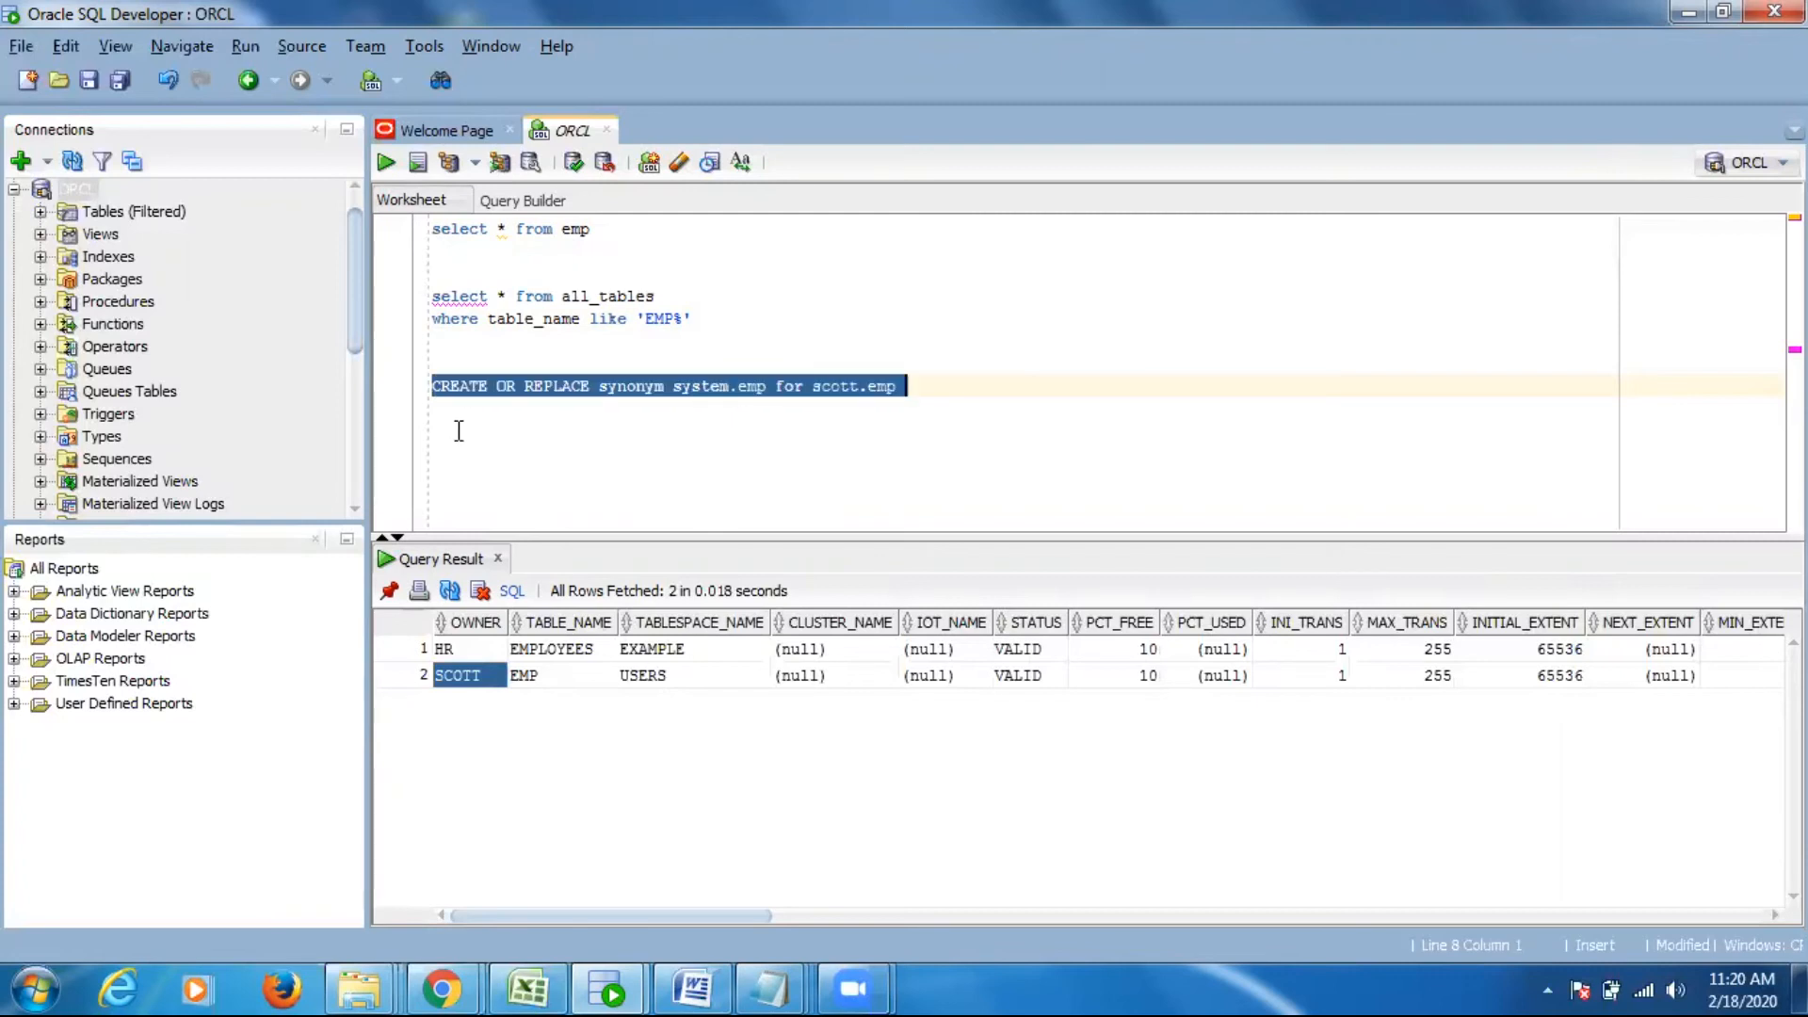
click(385, 162)
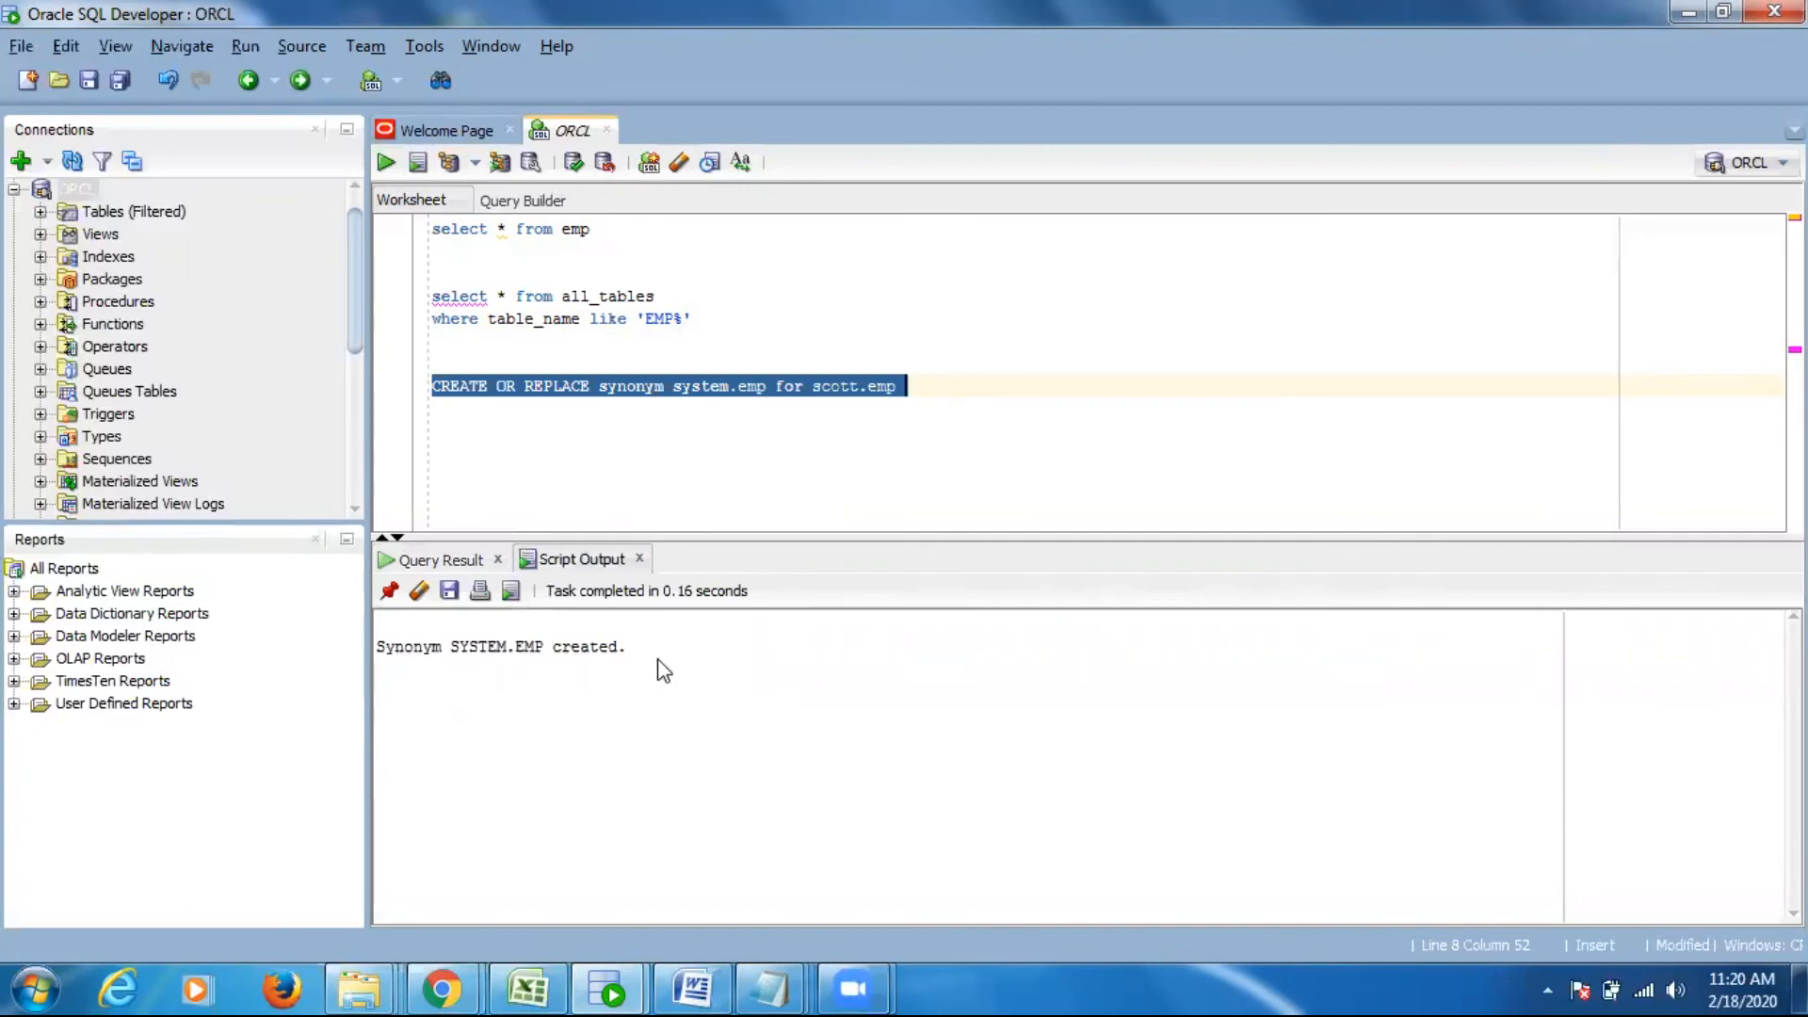
- Rerun only the "select * from emp" query and examine the returned employee rows
drag(629, 235, 387, 198)
click(385, 162)
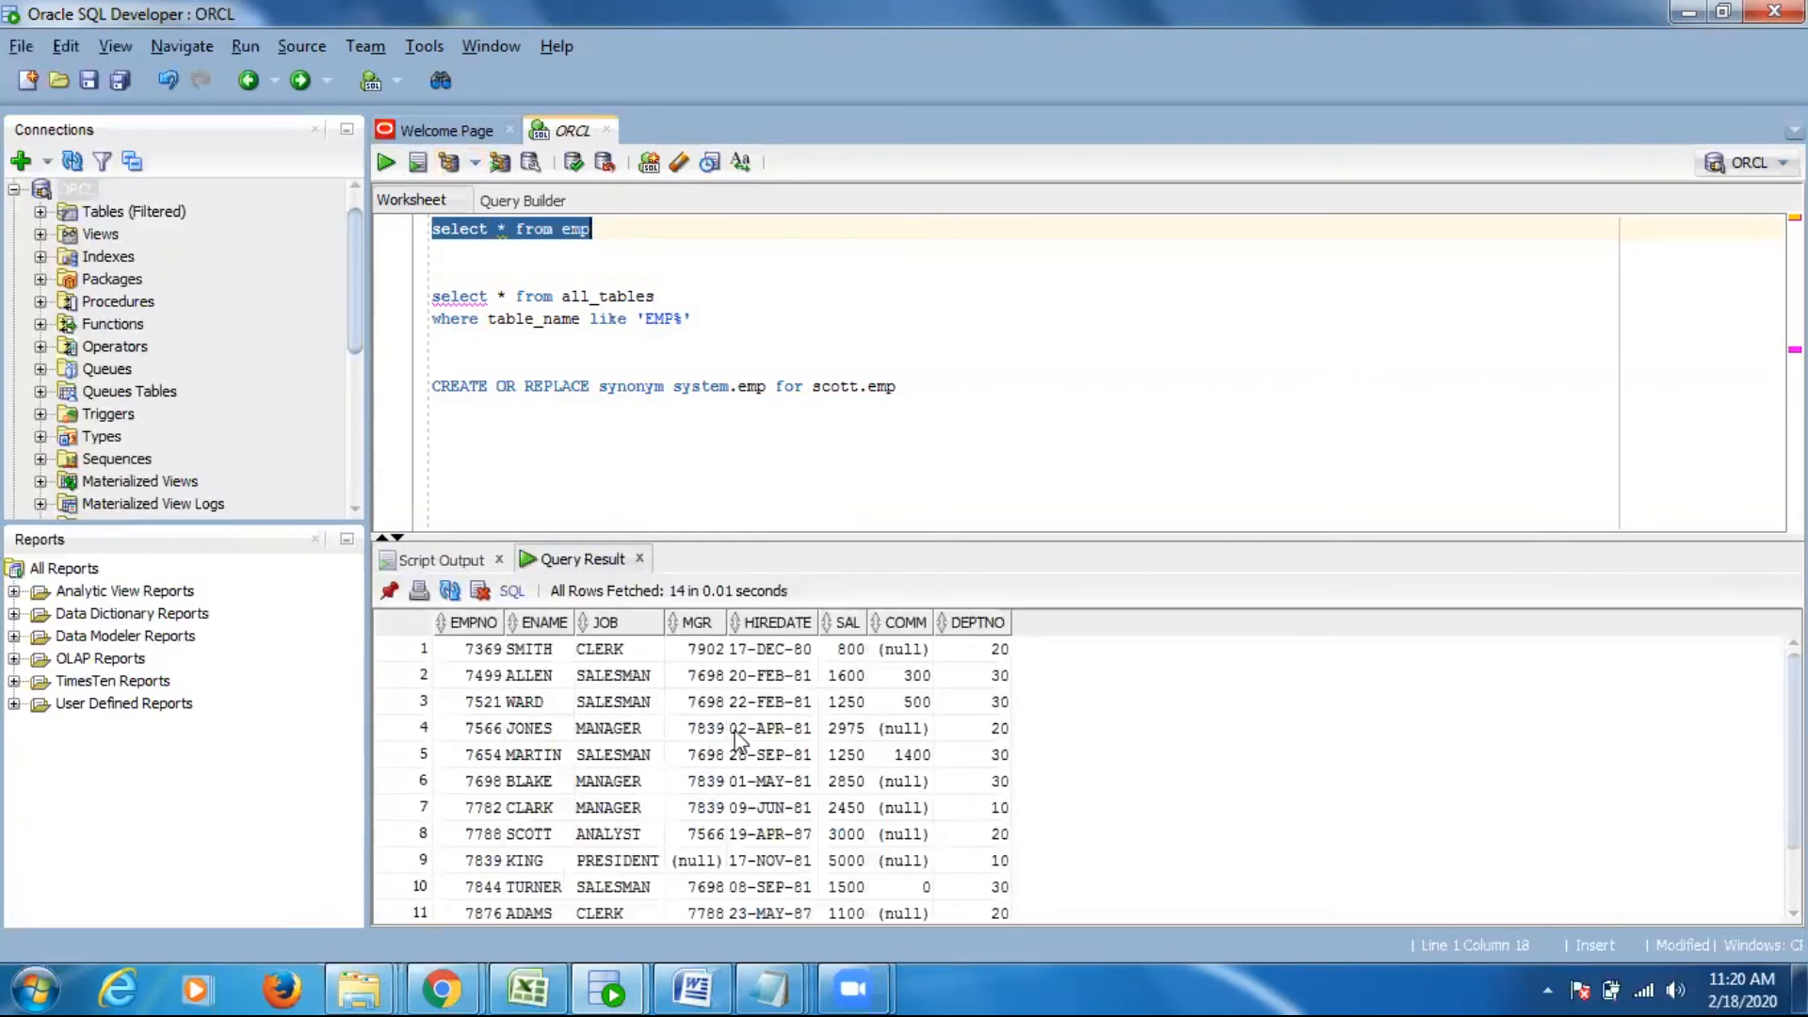
scroll(737, 731, down, 1)
drag(494, 647, 979, 886)
click(804, 807)
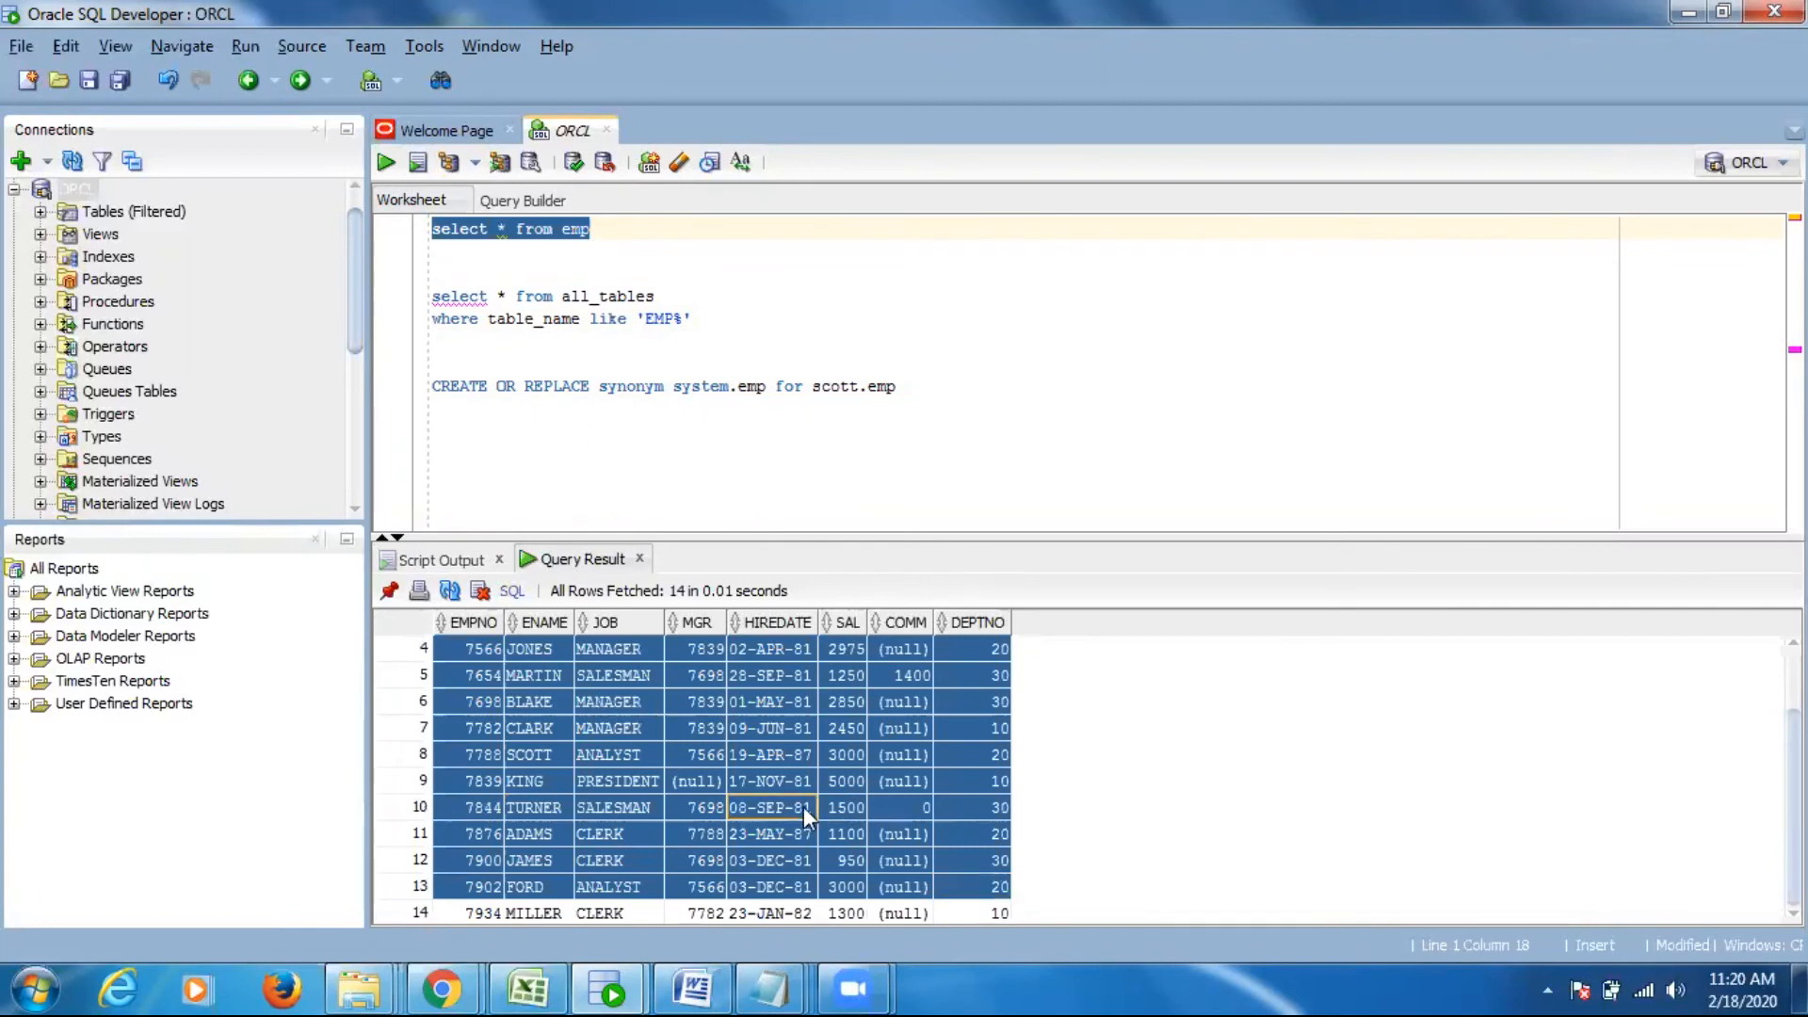
- Add two new lines after the CREATE OR REPLACE synonym statement in the worksheet
click(585, 443)
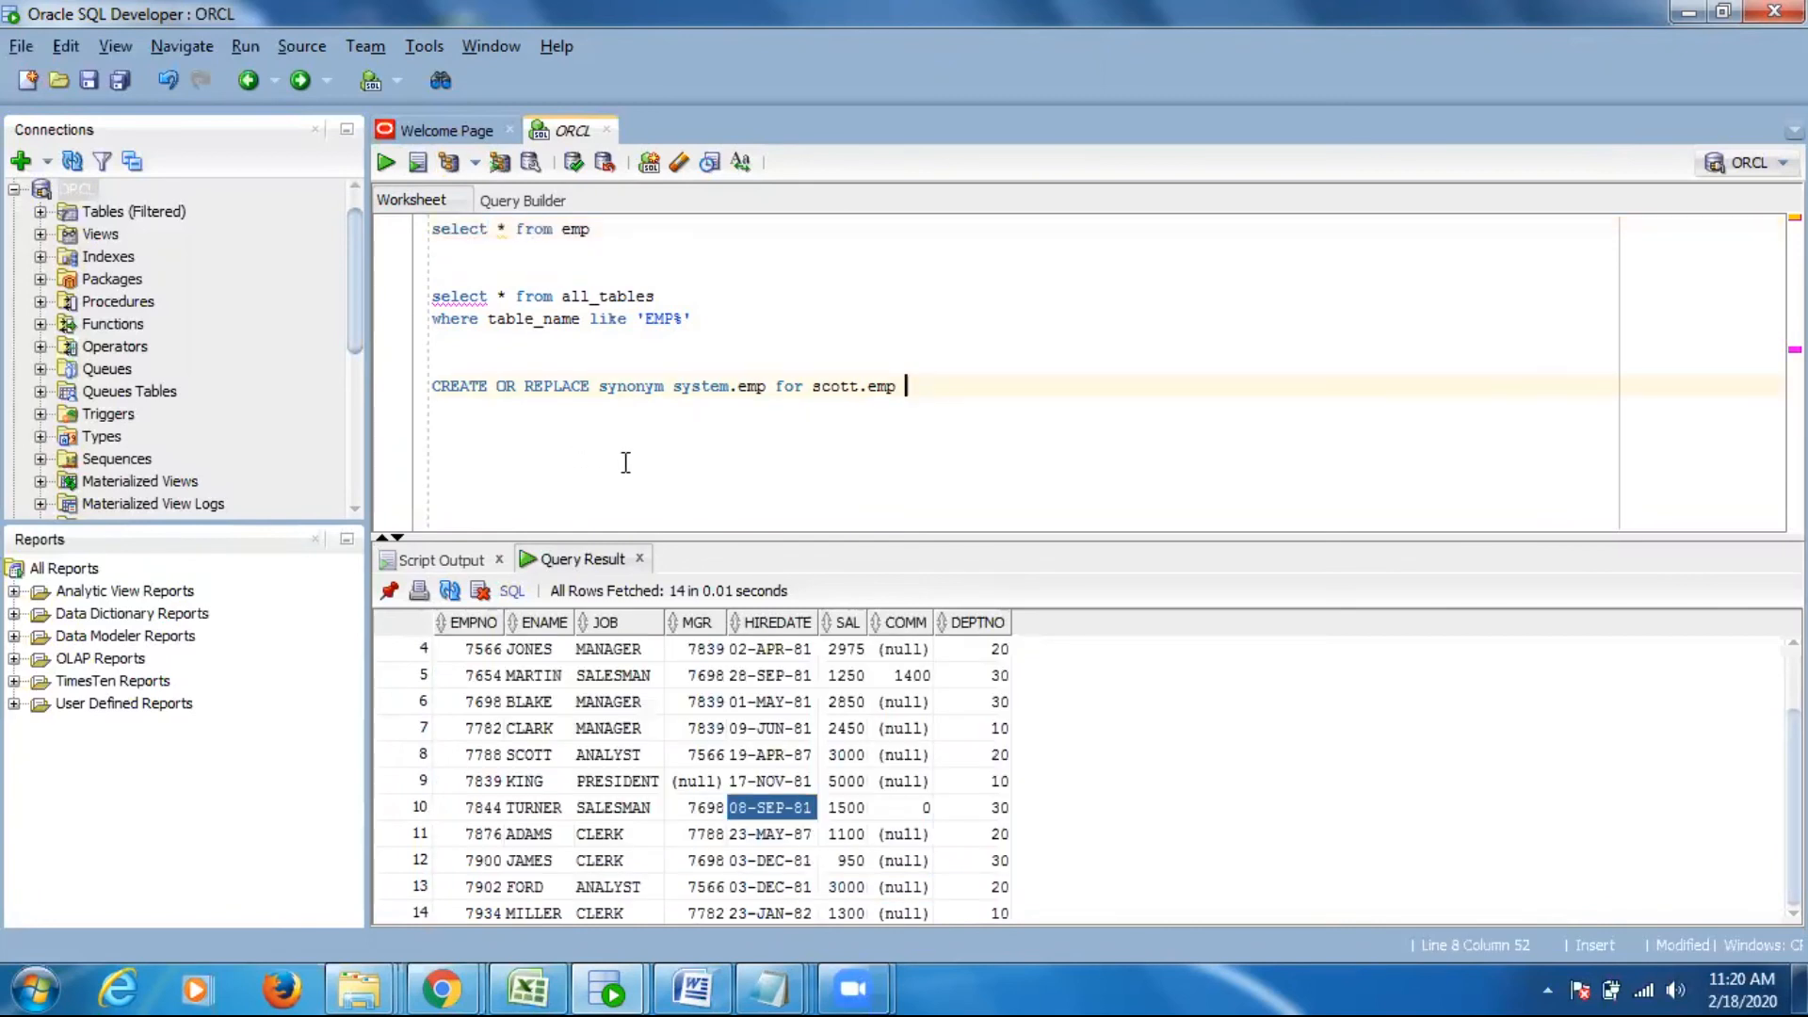
key(Return)
key(Return)
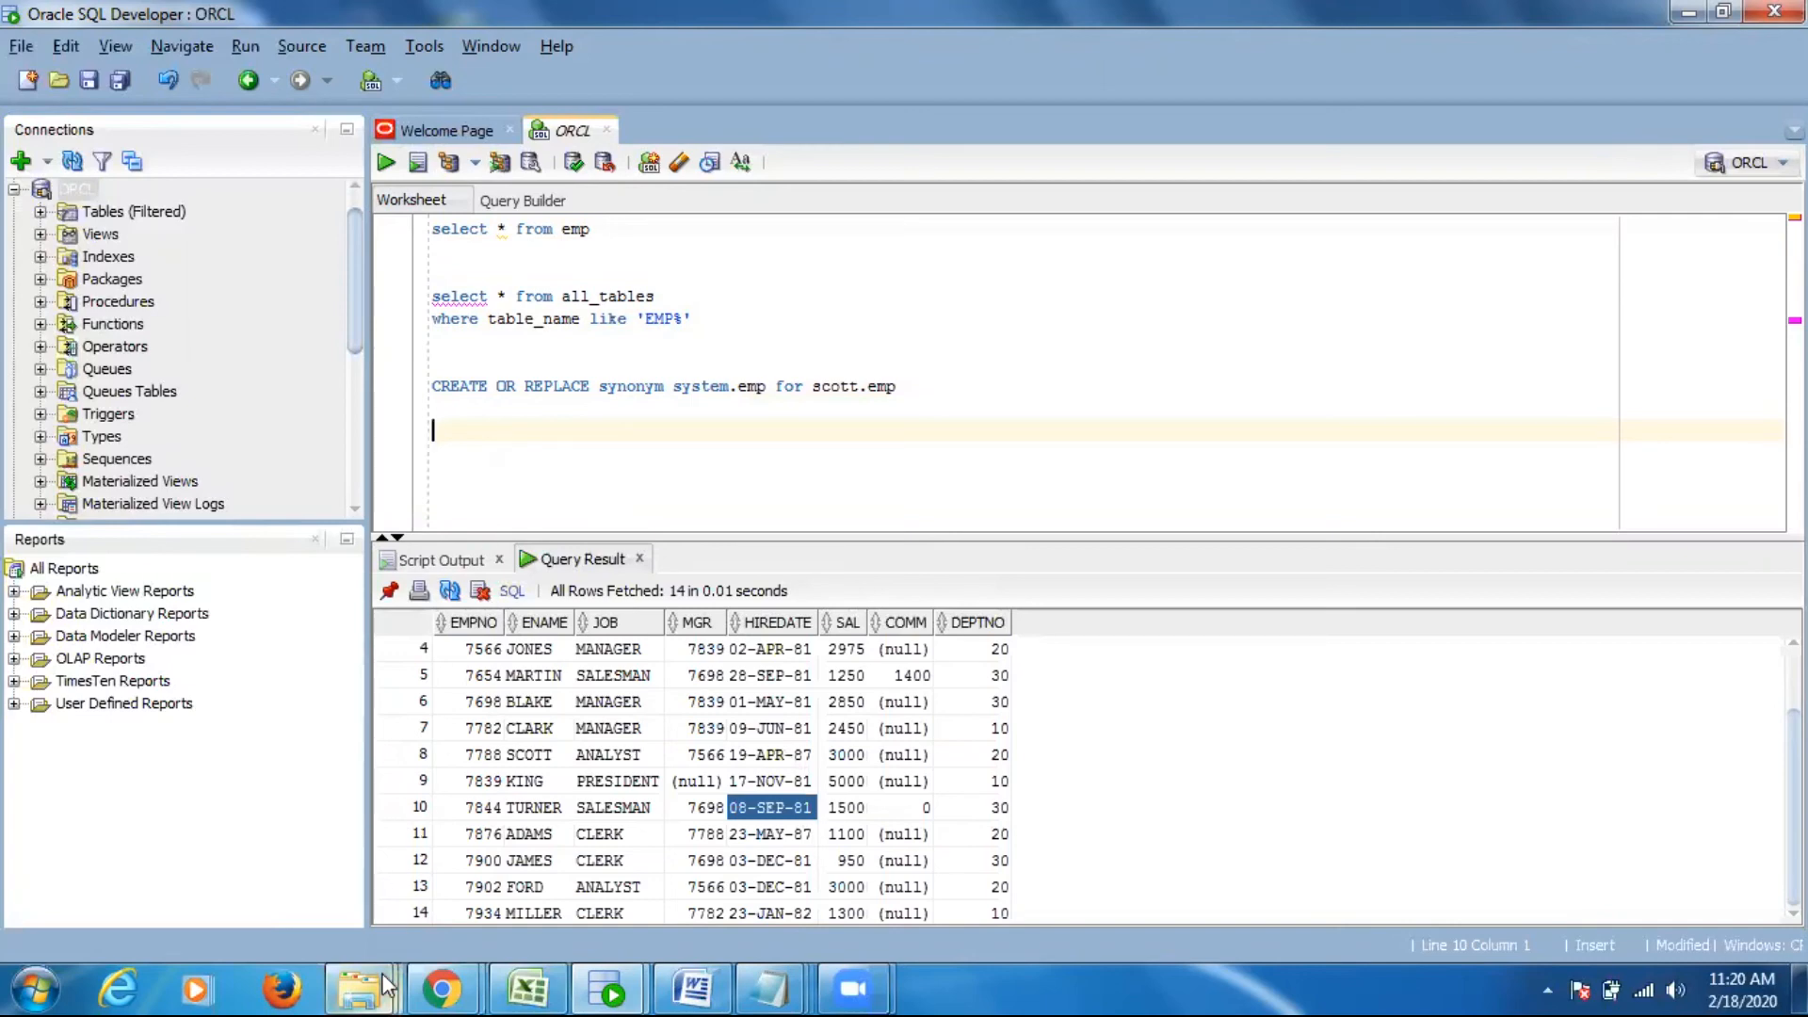
- Switch to the File Explorer window showing the ADMIN folder and go back to the root of Local Disk (E:)
mouse_move(370, 988)
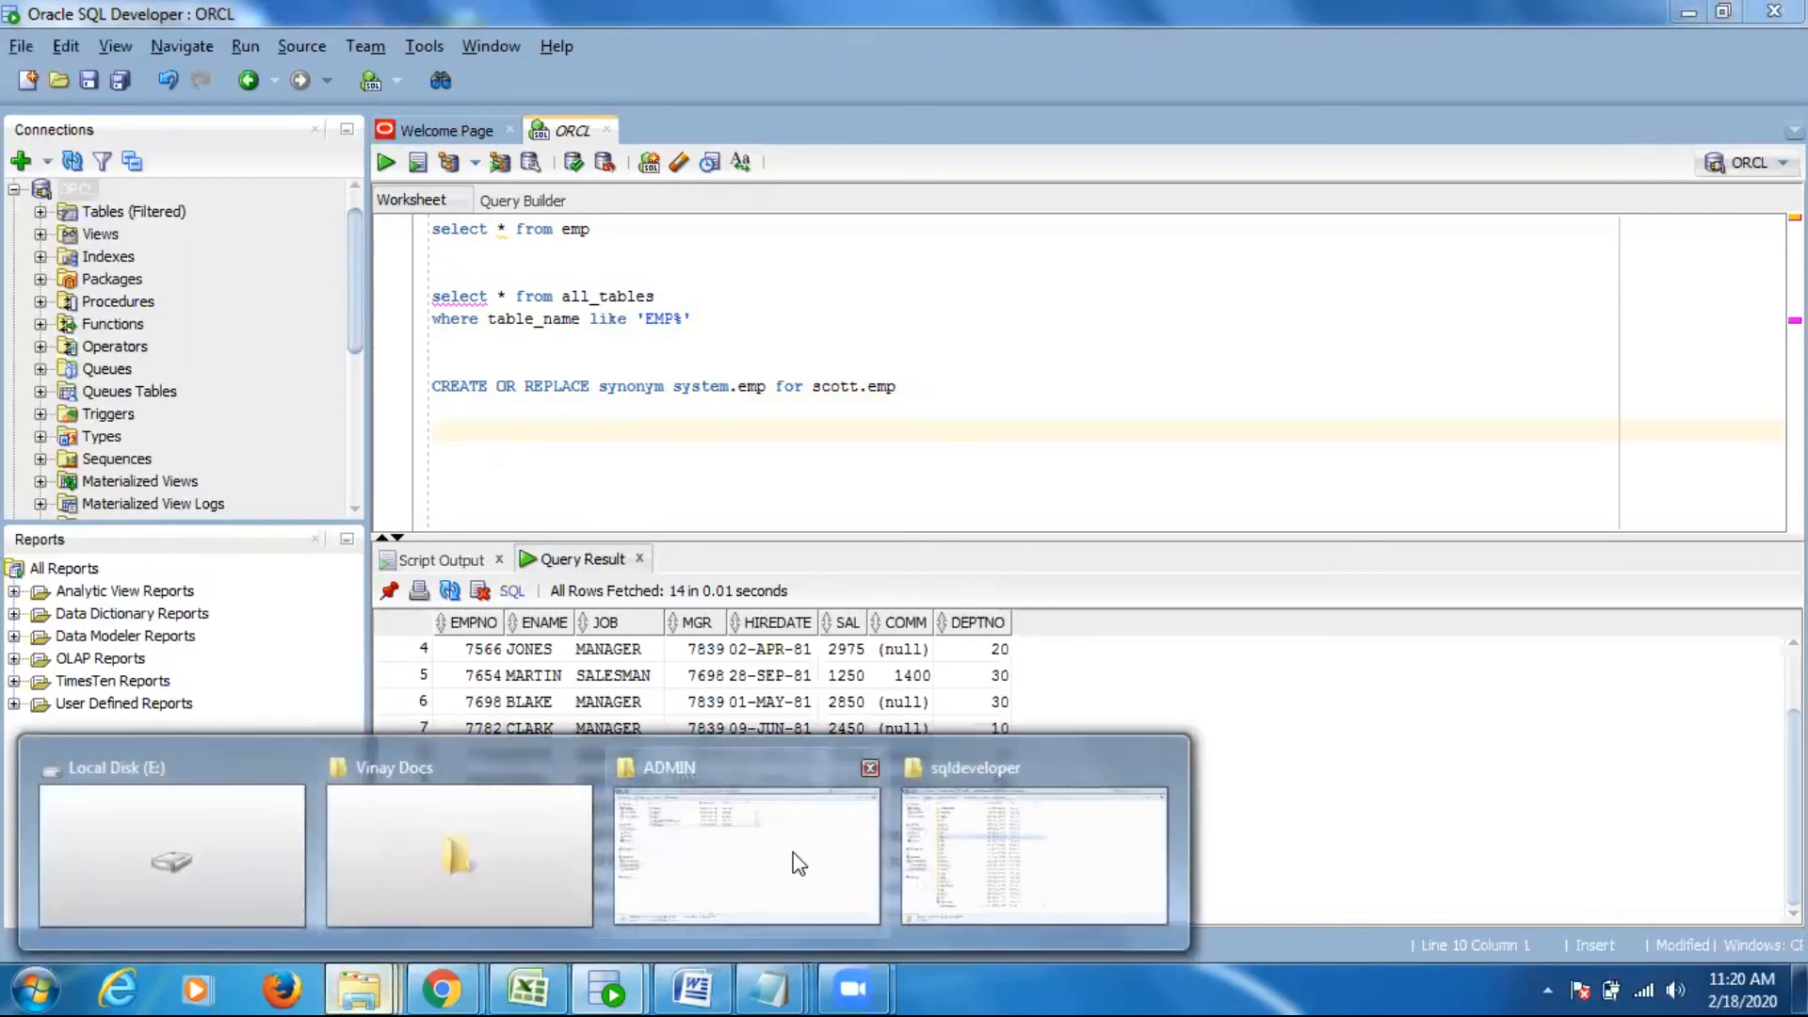
click(791, 866)
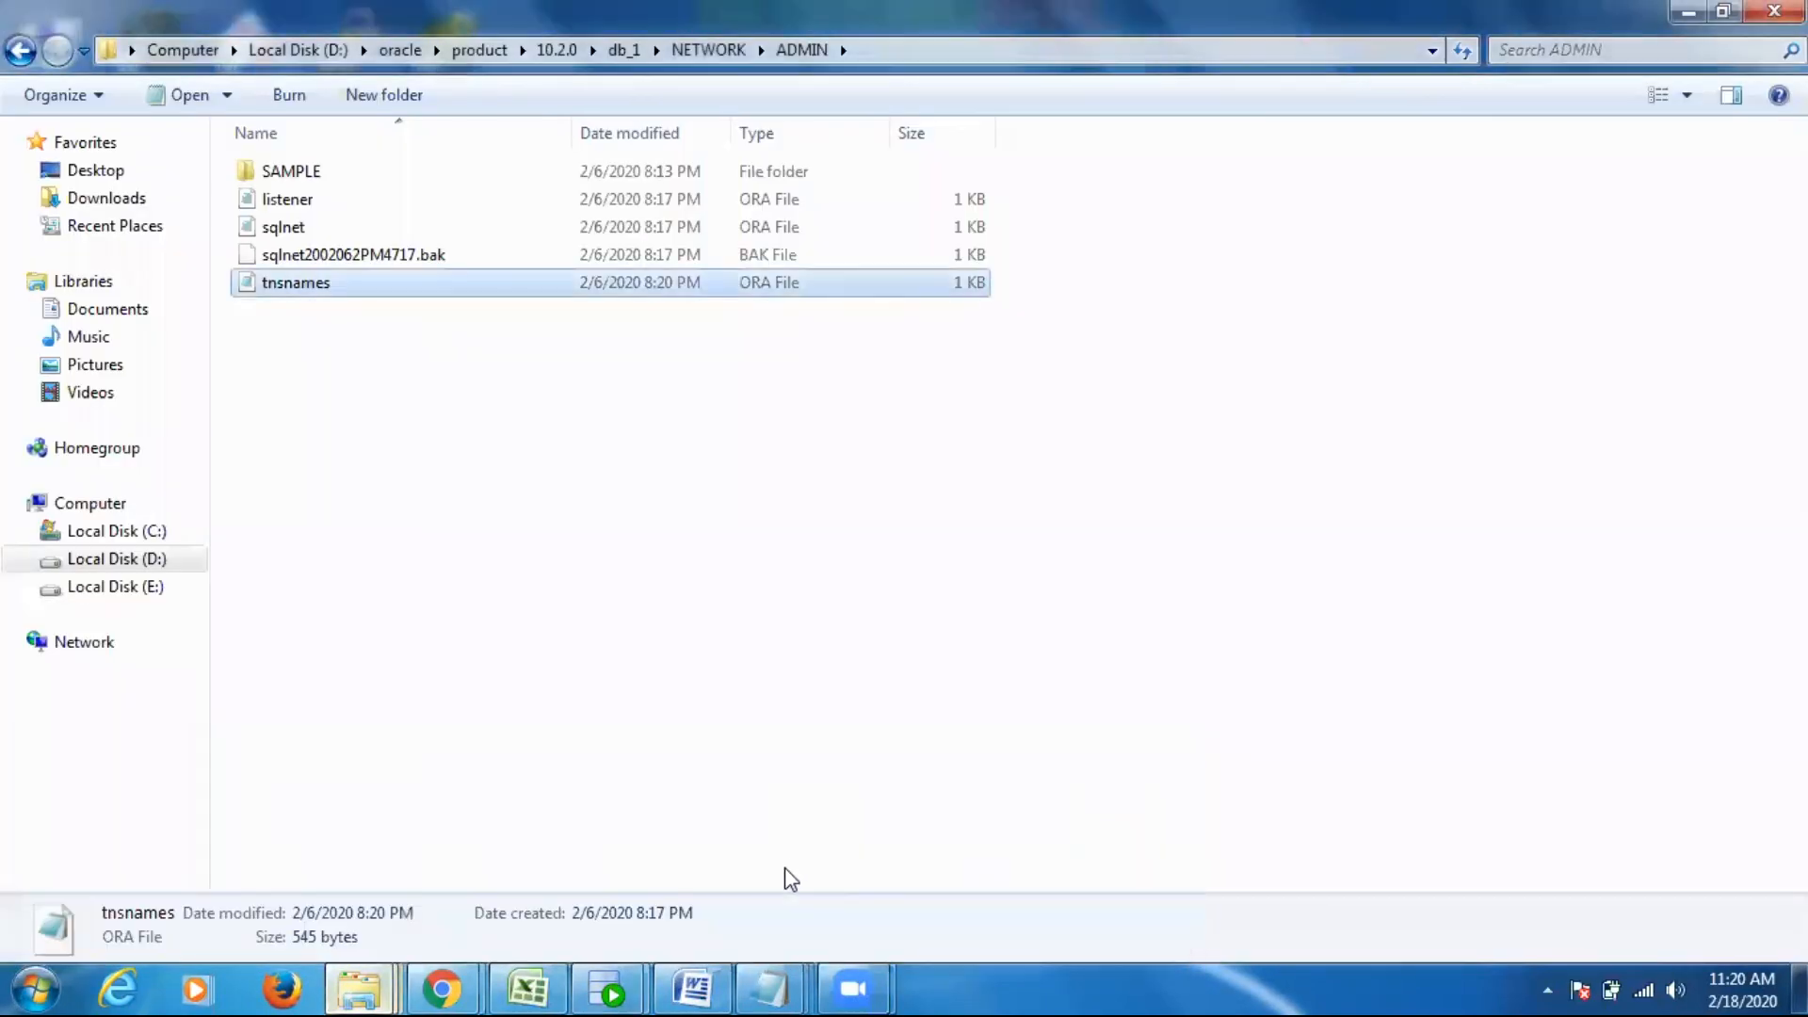
click(21, 51)
click(21, 52)
click(21, 52)
click(21, 52)
click(21, 52)
click(22, 52)
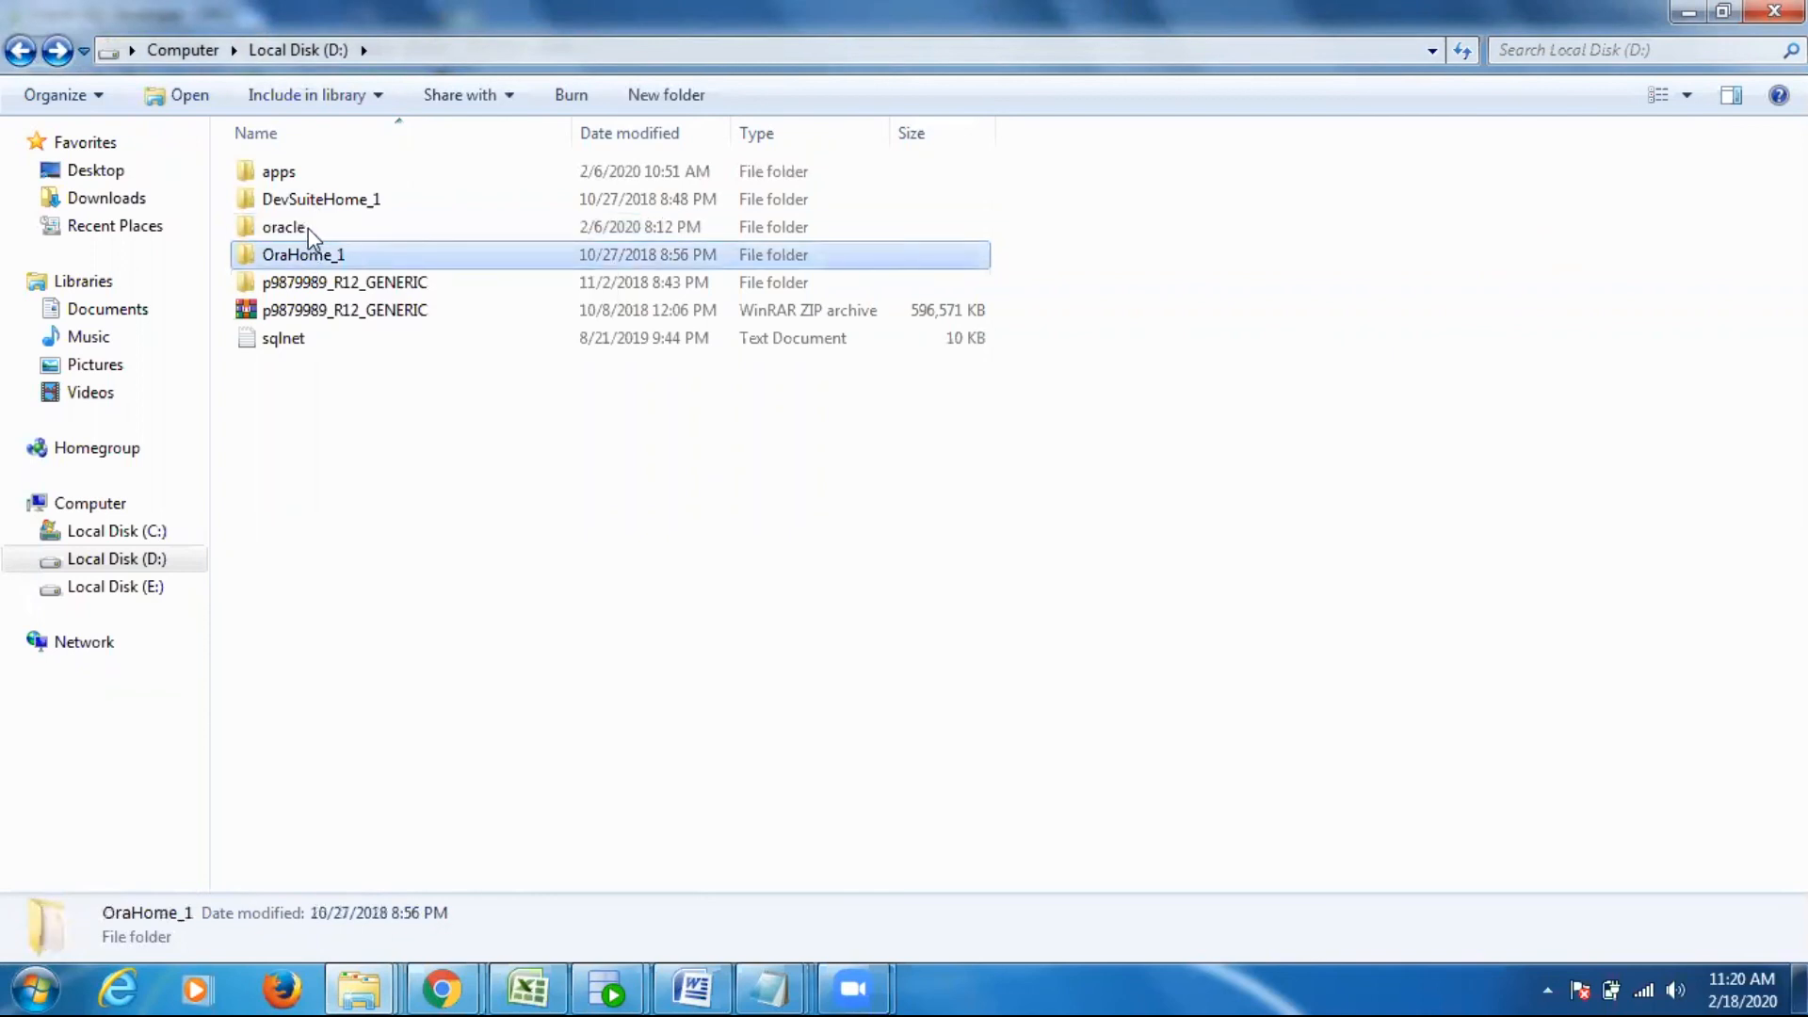
click(22, 52)
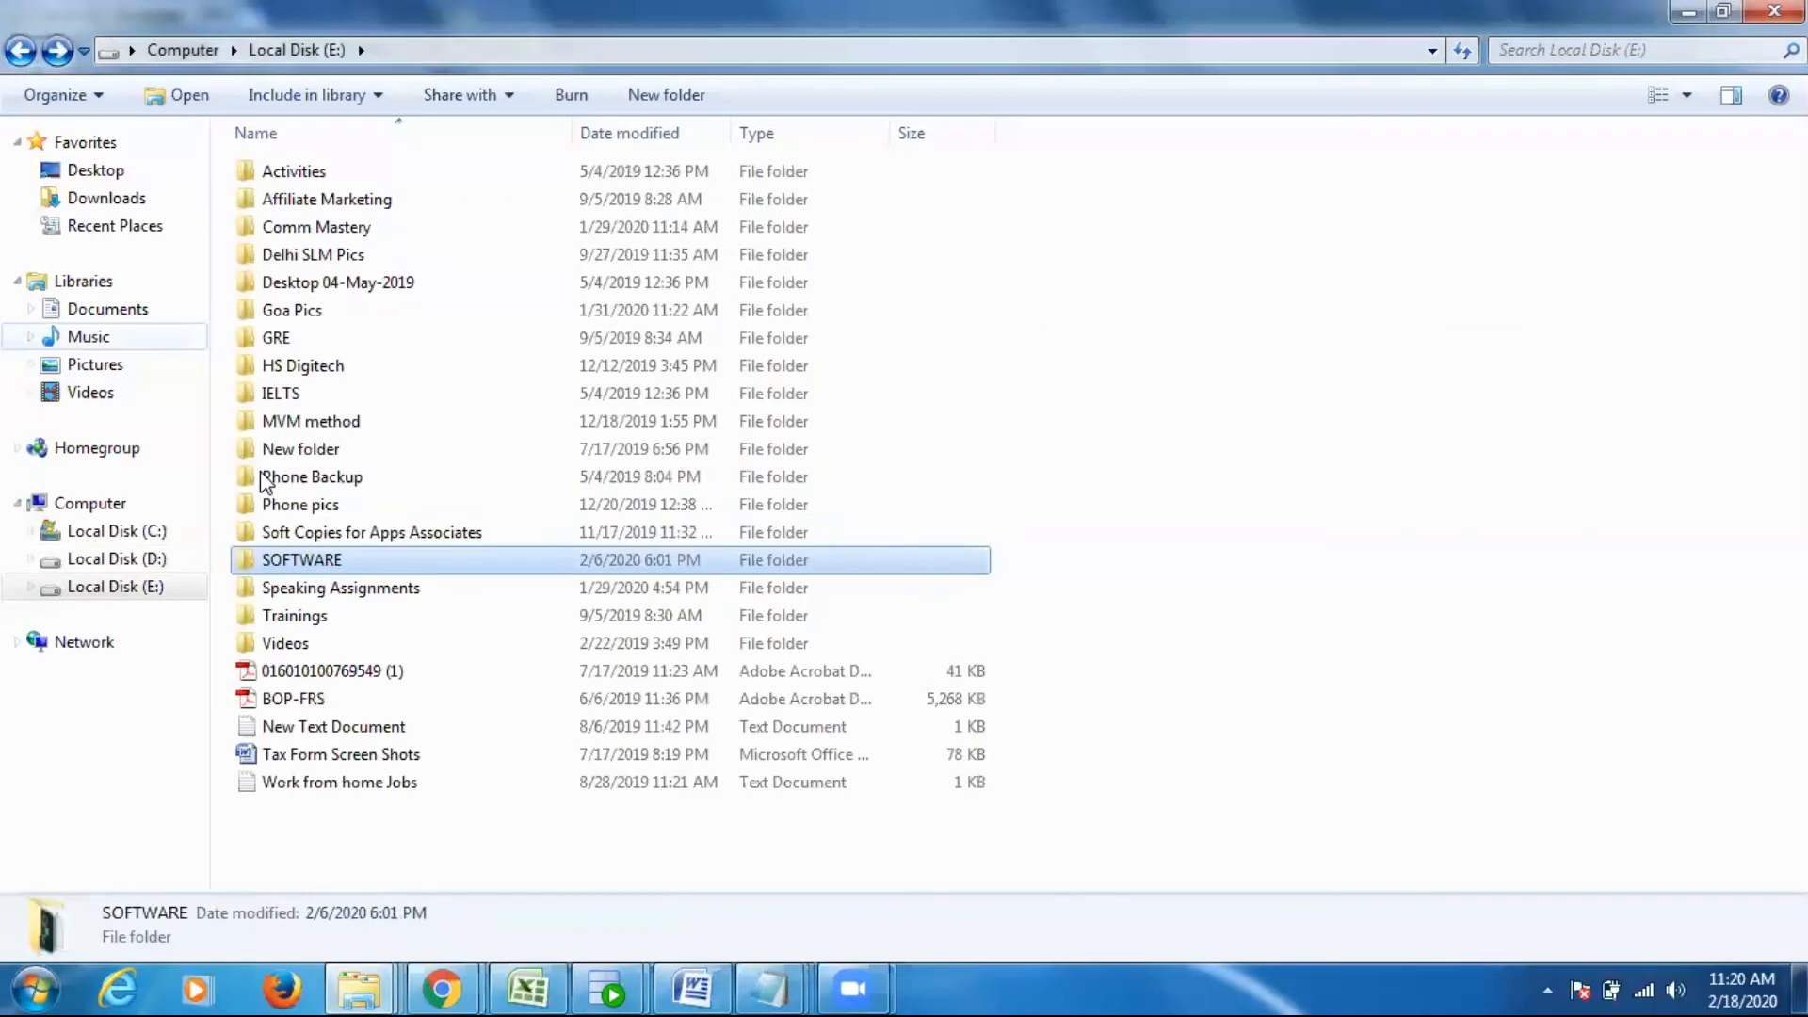
- Open the SOFTWARE folder and point out the 10201_database_win32 archive and the sqldeveloper-18.1.0.095.1630-x64 folder
double_click(320, 557)
click(352, 250)
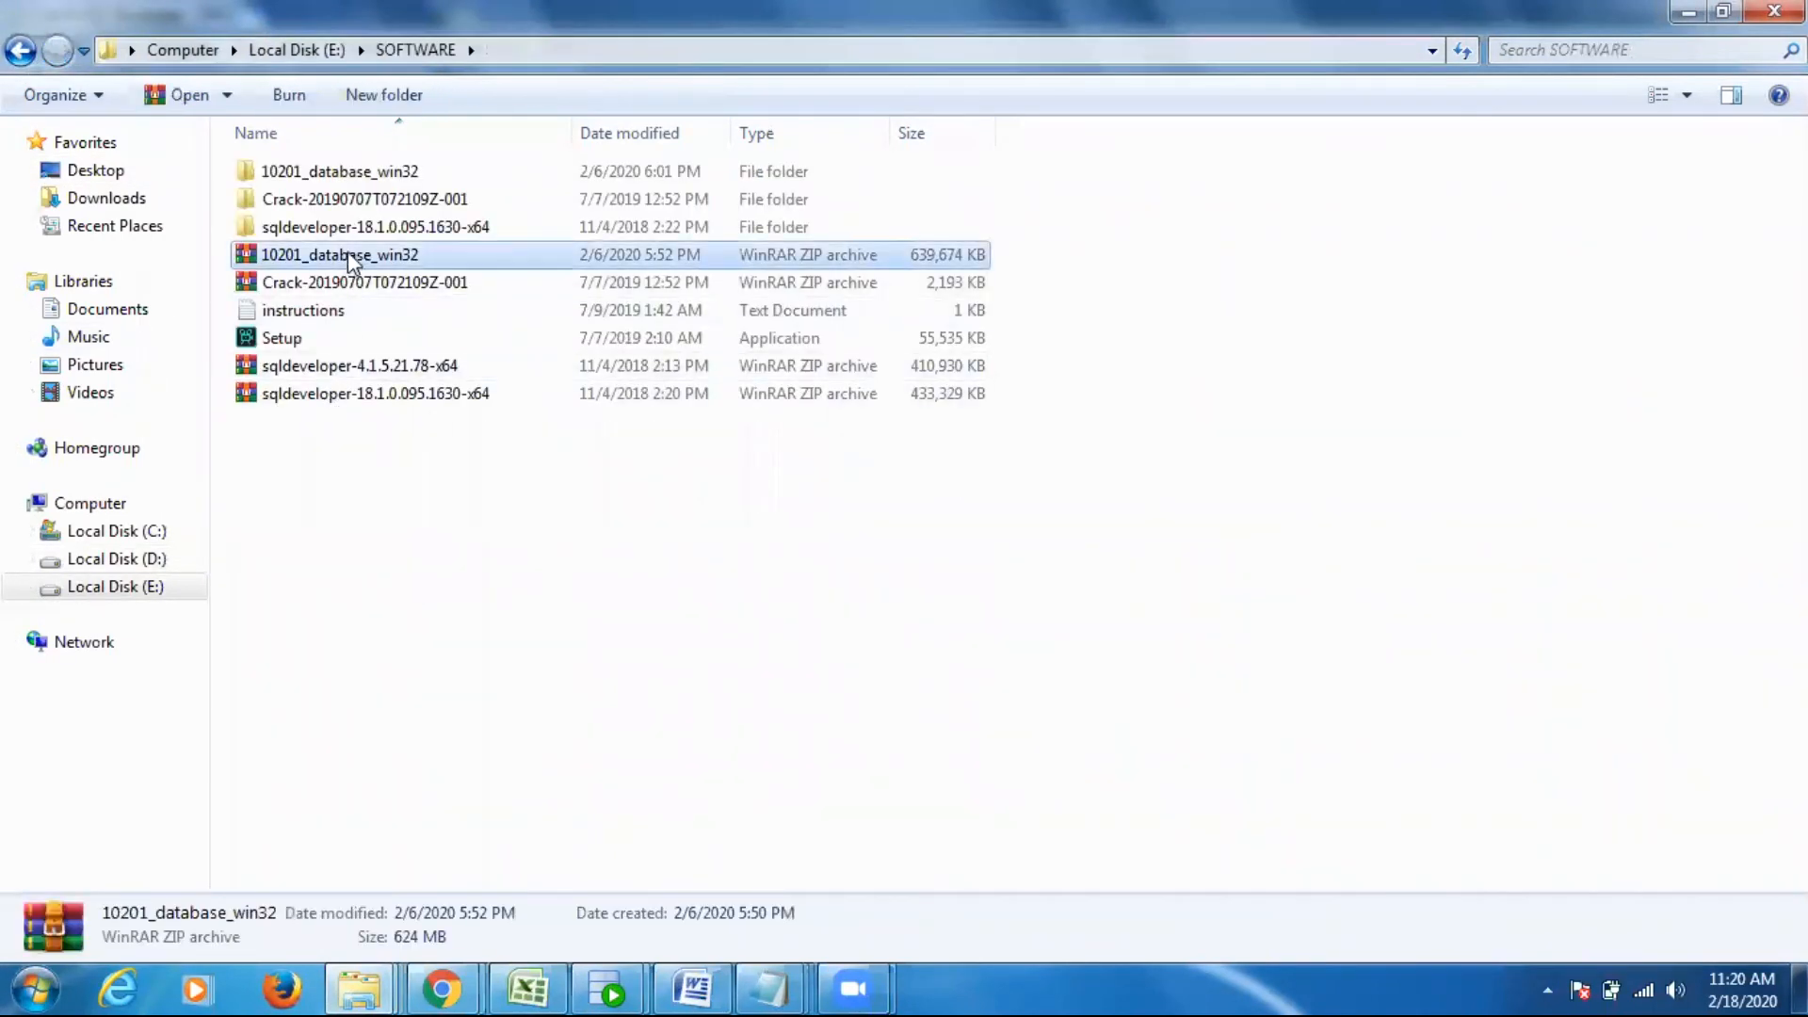
click(359, 228)
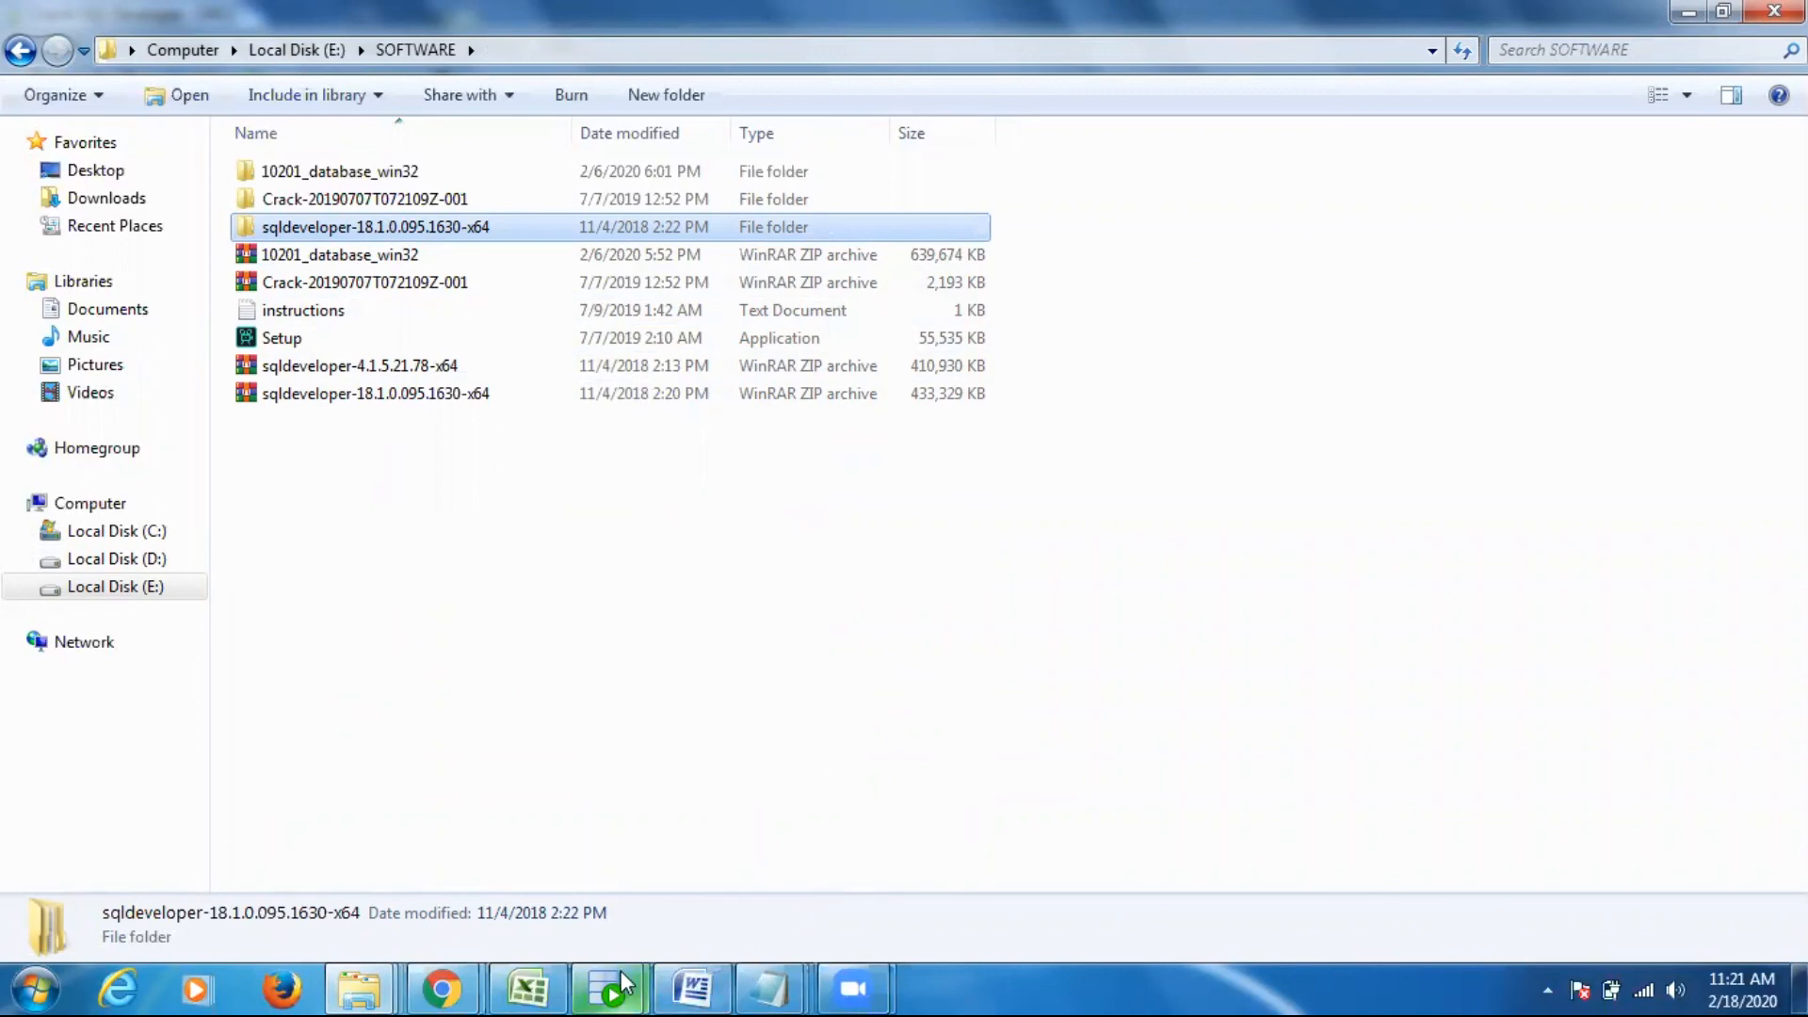
- Switch to Oracle SQL Developer and enter the contact e-mail address on the empty line below the synonym statement
mouse_move(621, 984)
click(804, 883)
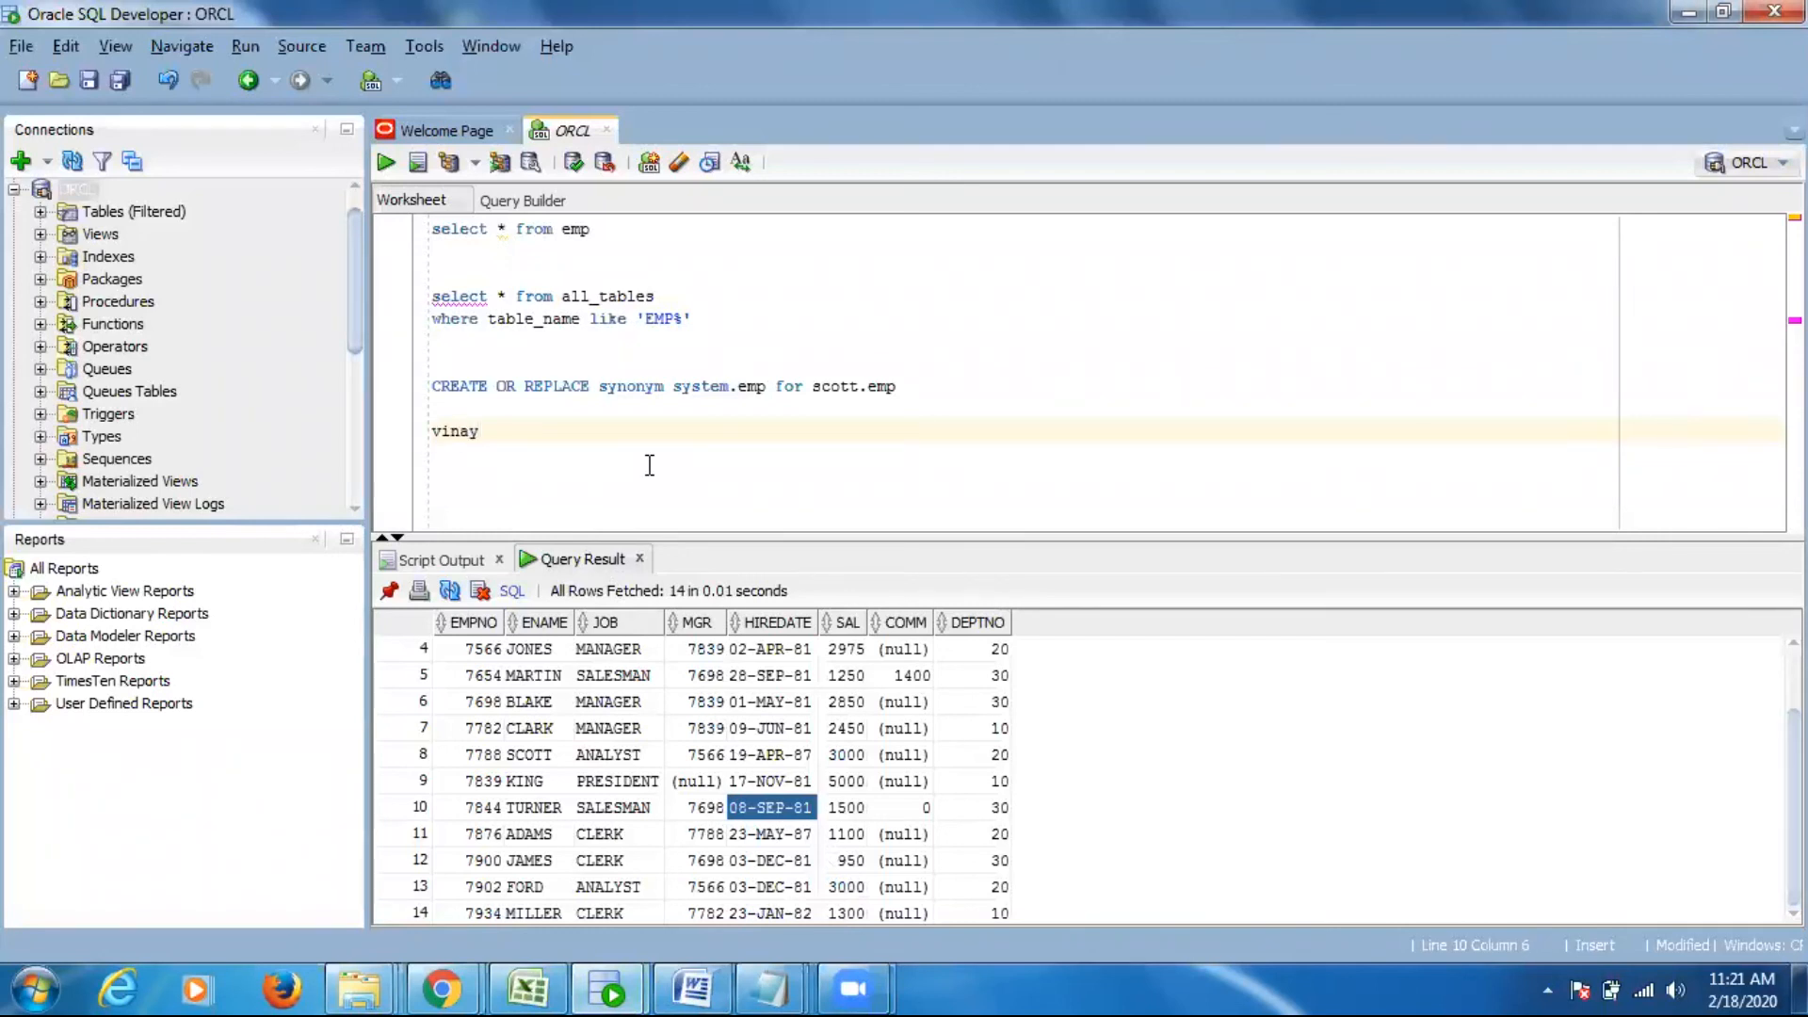
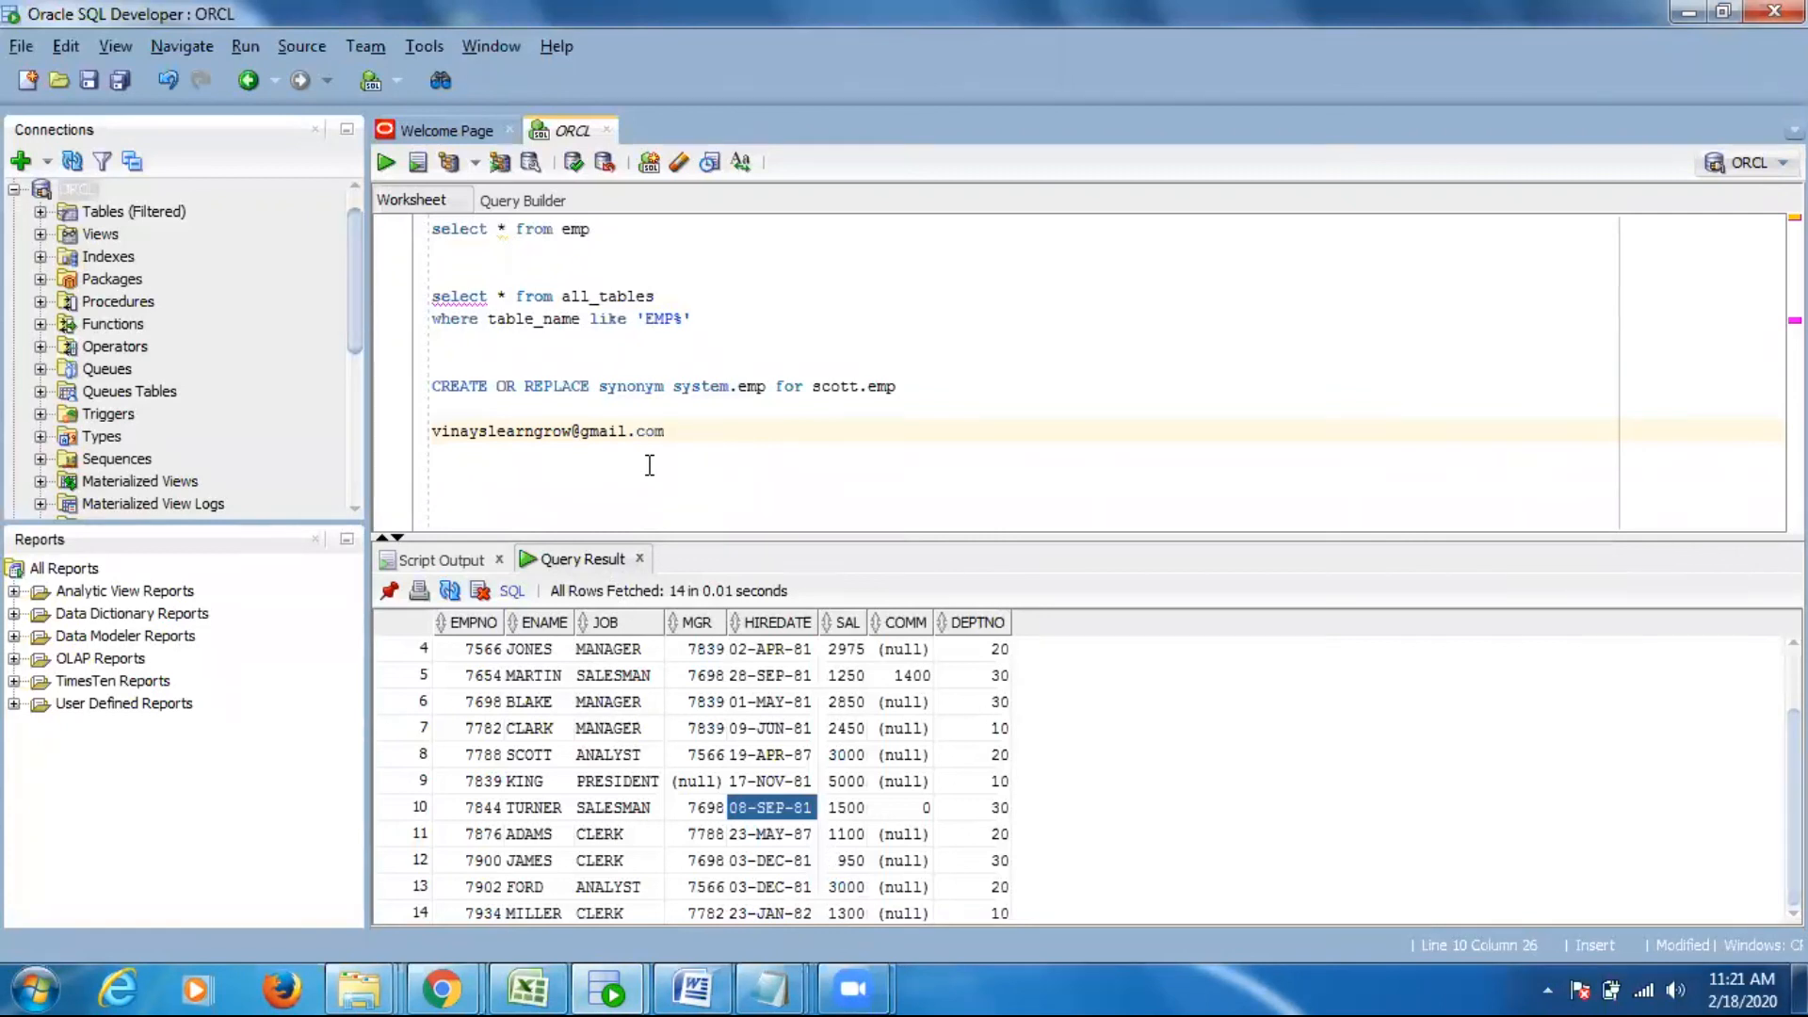
drag(433, 430, 692, 433)
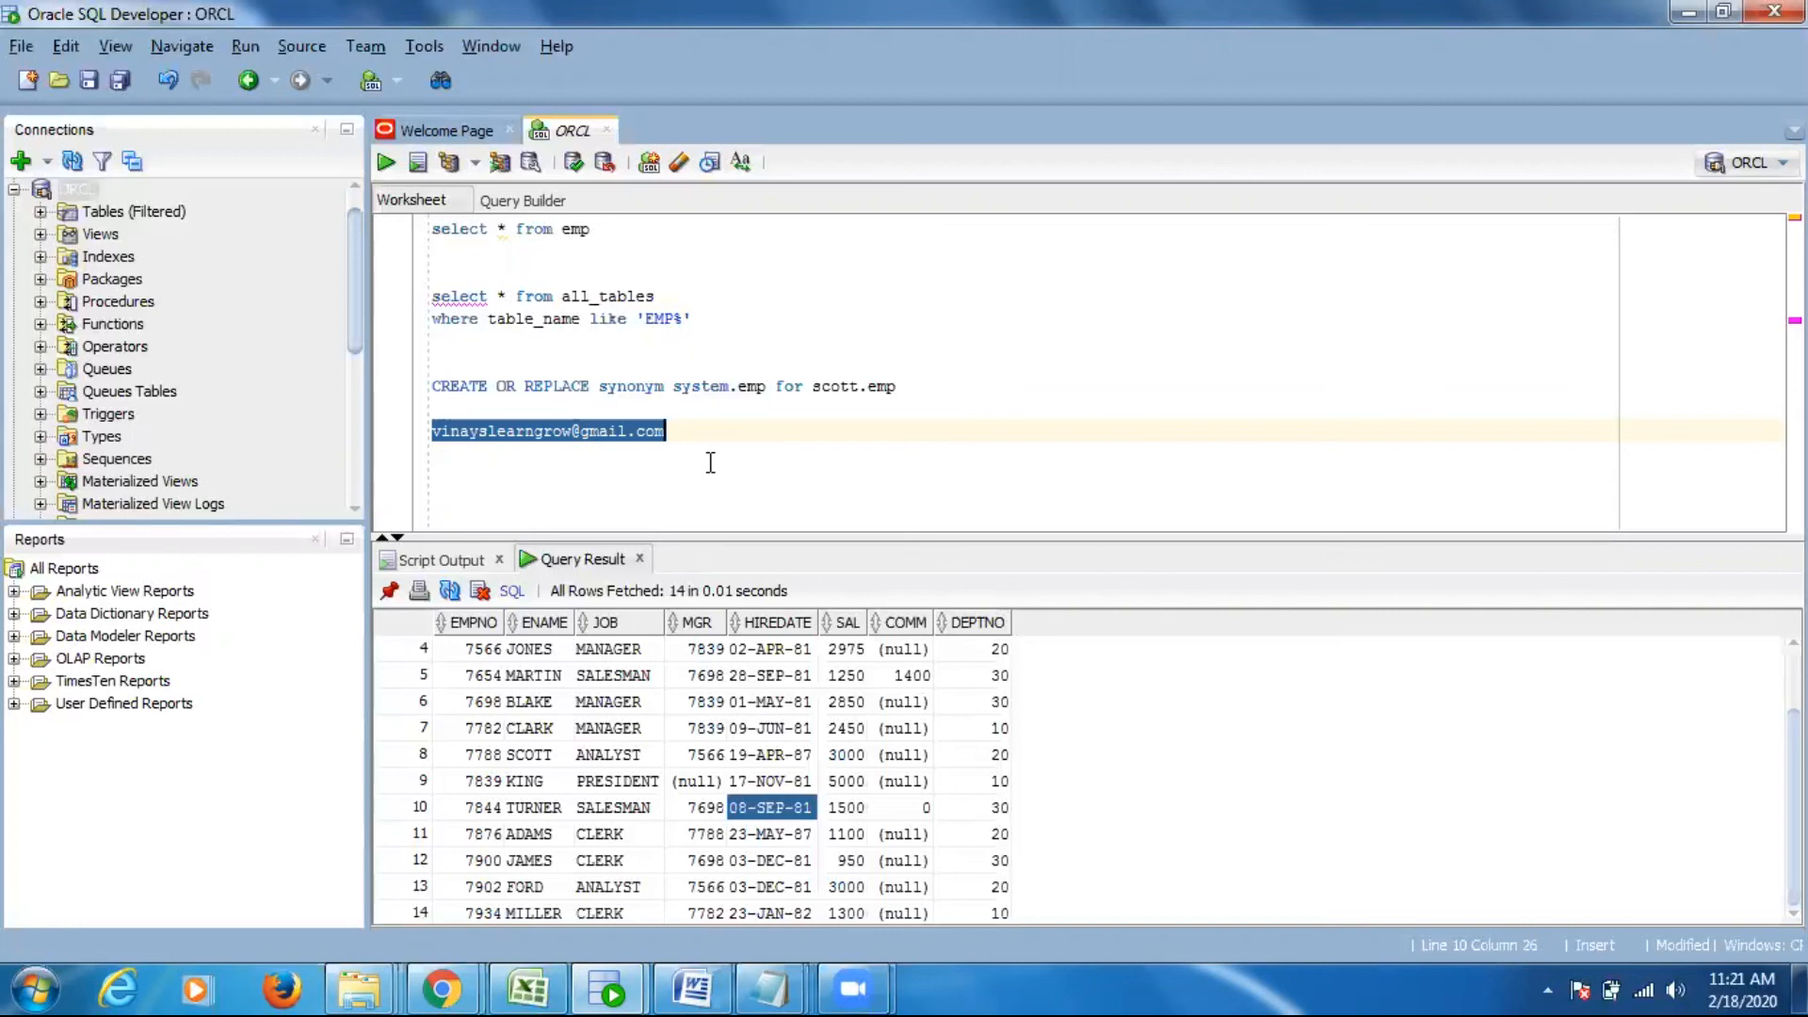
click(779, 429)
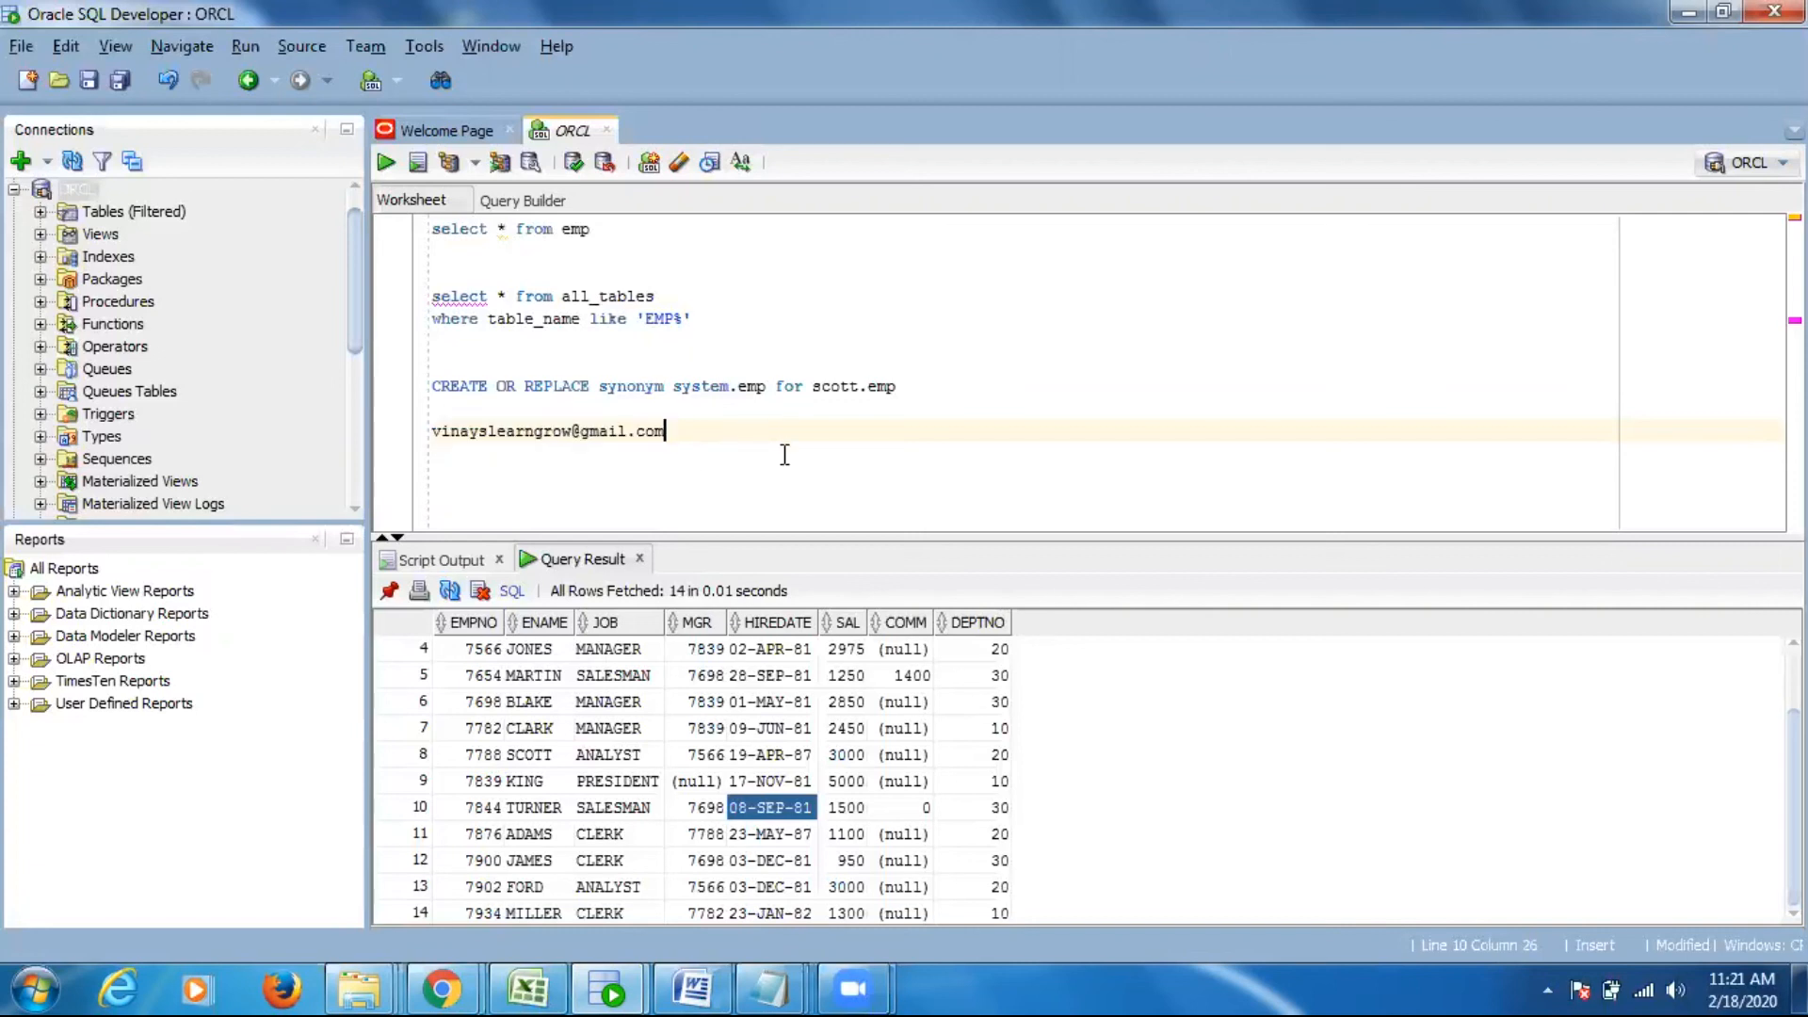